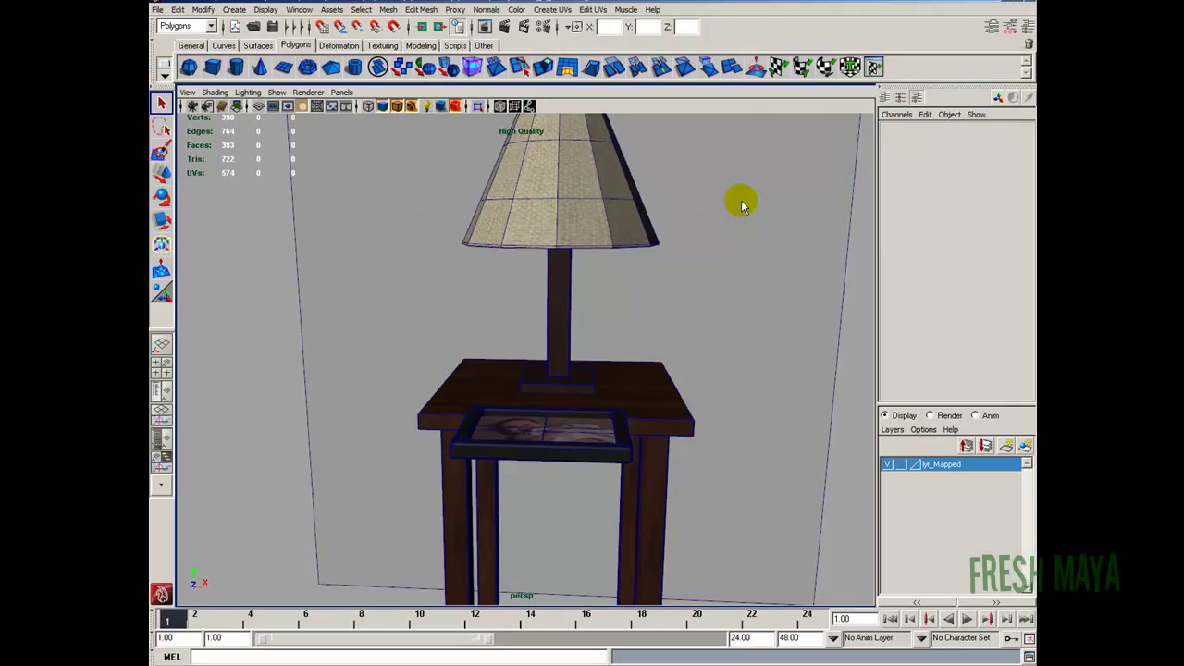
Select the grp_Picture frame group and center its pivot.
alt+drag(668, 256, 440, 473)
click(440, 474)
key(w)
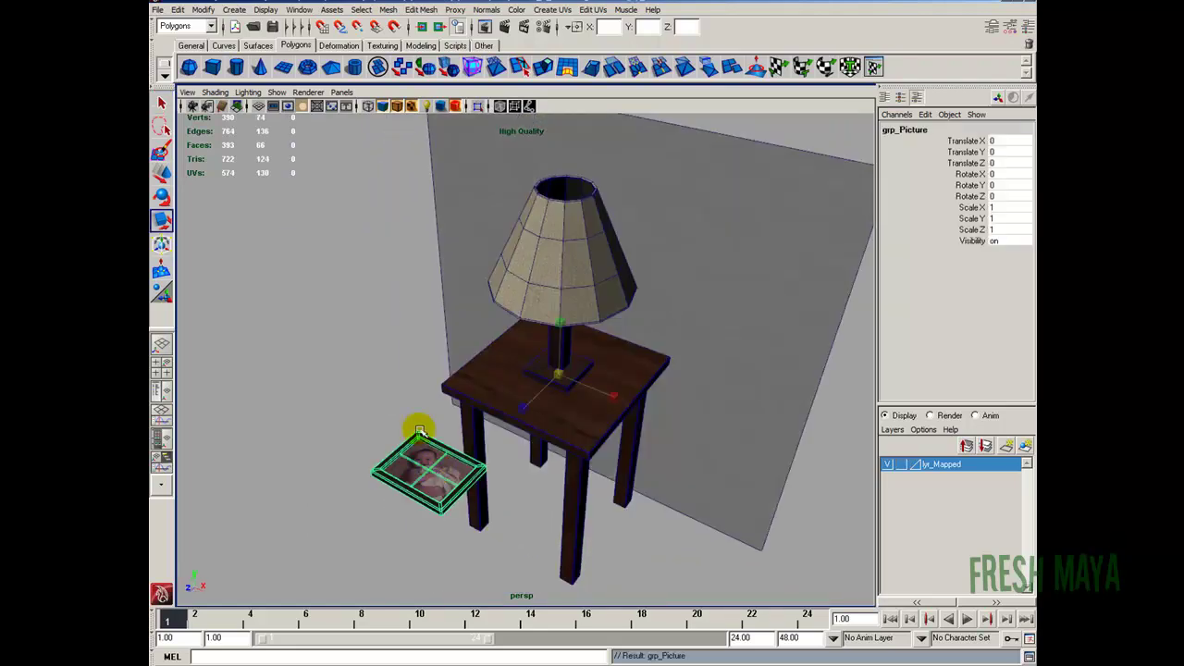
alt+drag(420, 431, 298, 403)
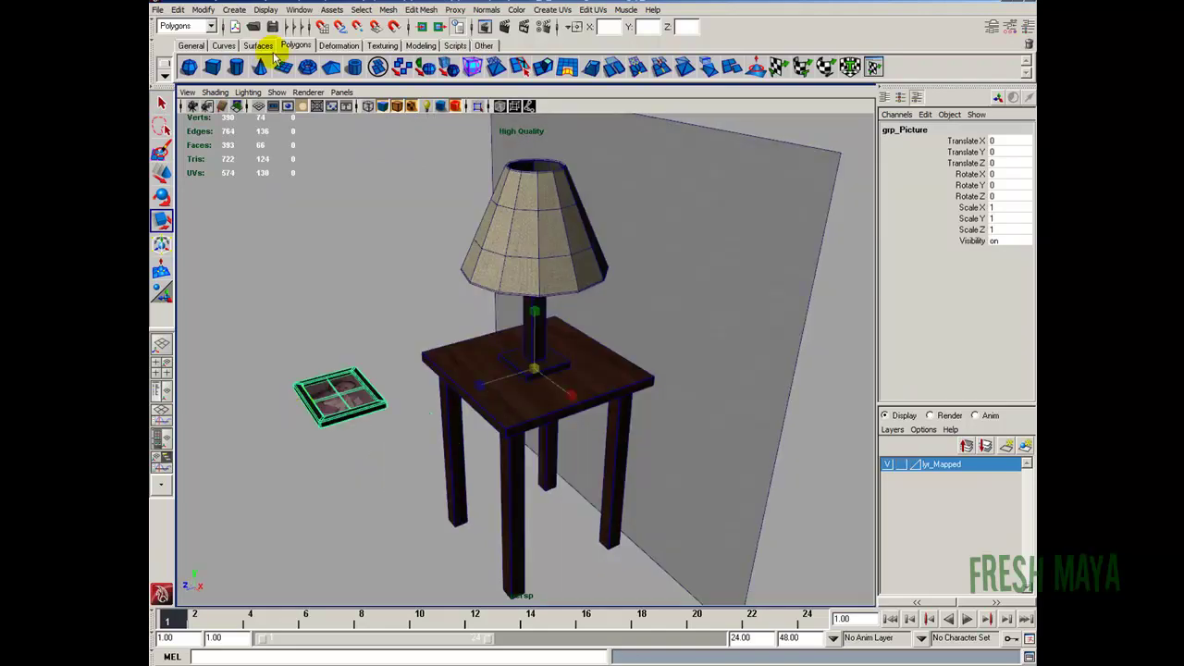
click(202, 9)
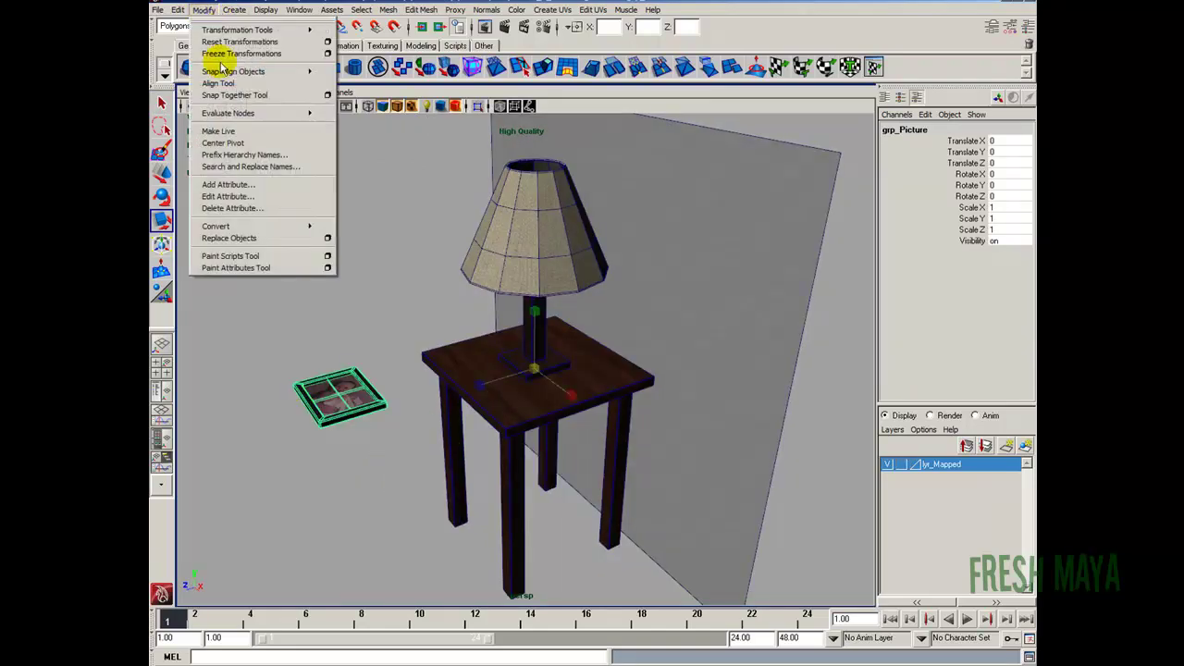
click(231, 143)
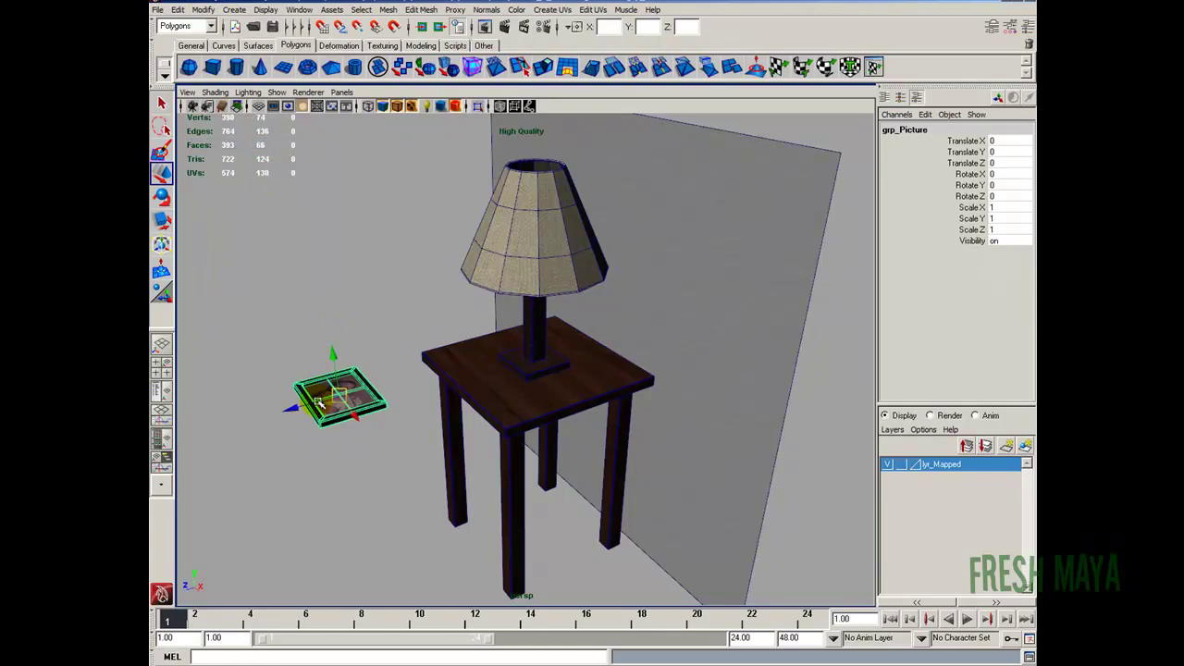
Set the frame on the tabletop beside the lamp base, rotated upright (X 66.596, Y 29.662).
drag(317, 375, 442, 322)
alt+right_drag(442, 322, 684, 283)
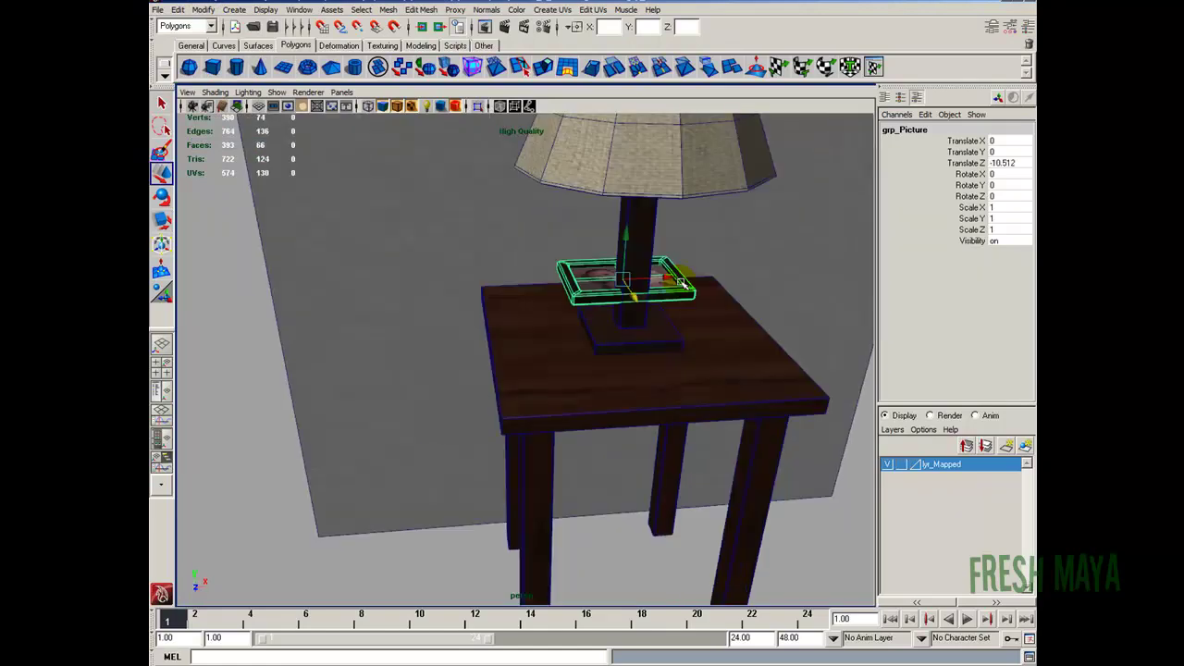
drag(685, 283, 600, 293)
key(e)
drag(576, 246, 579, 282)
alt+drag(413, 327, 559, 318)
key(w)
Switch the lampshade to smooth mesh preview with the 3 key.
alt+right_drag(559, 317, 460, 191)
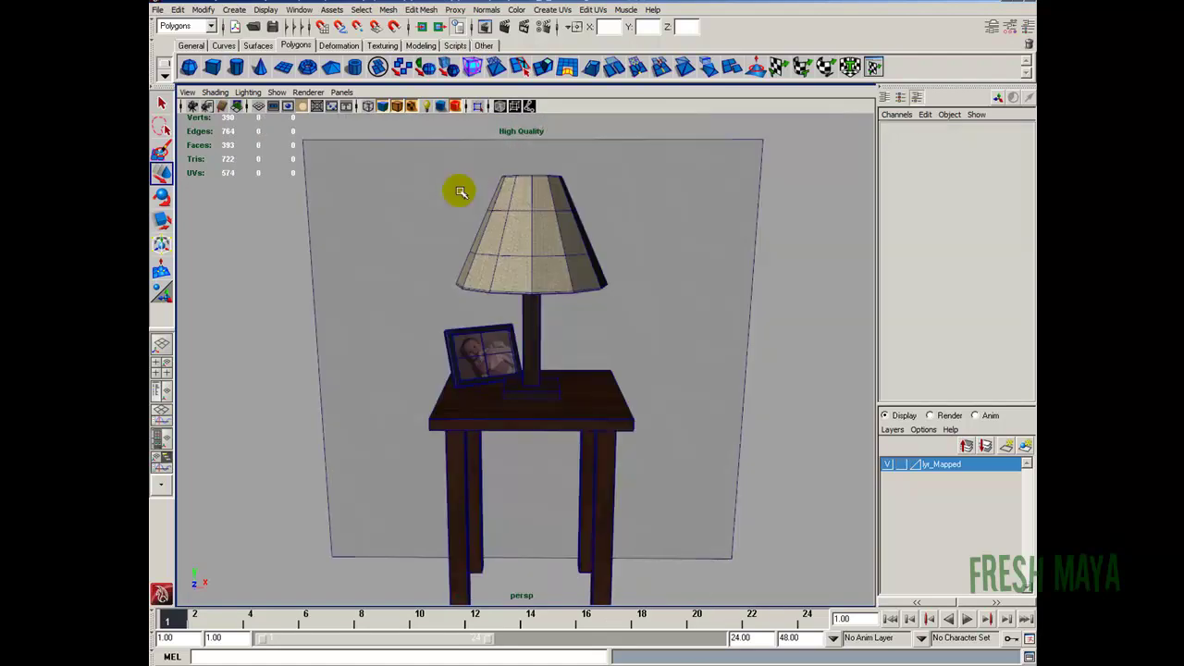
click(536, 228)
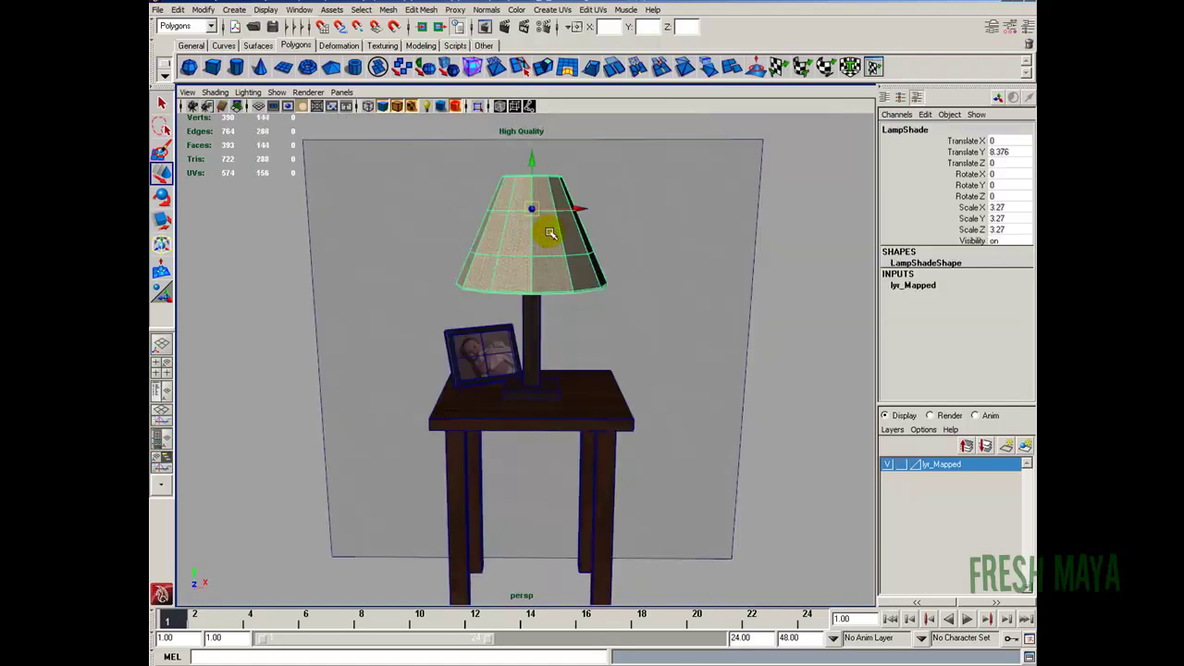
key(3)
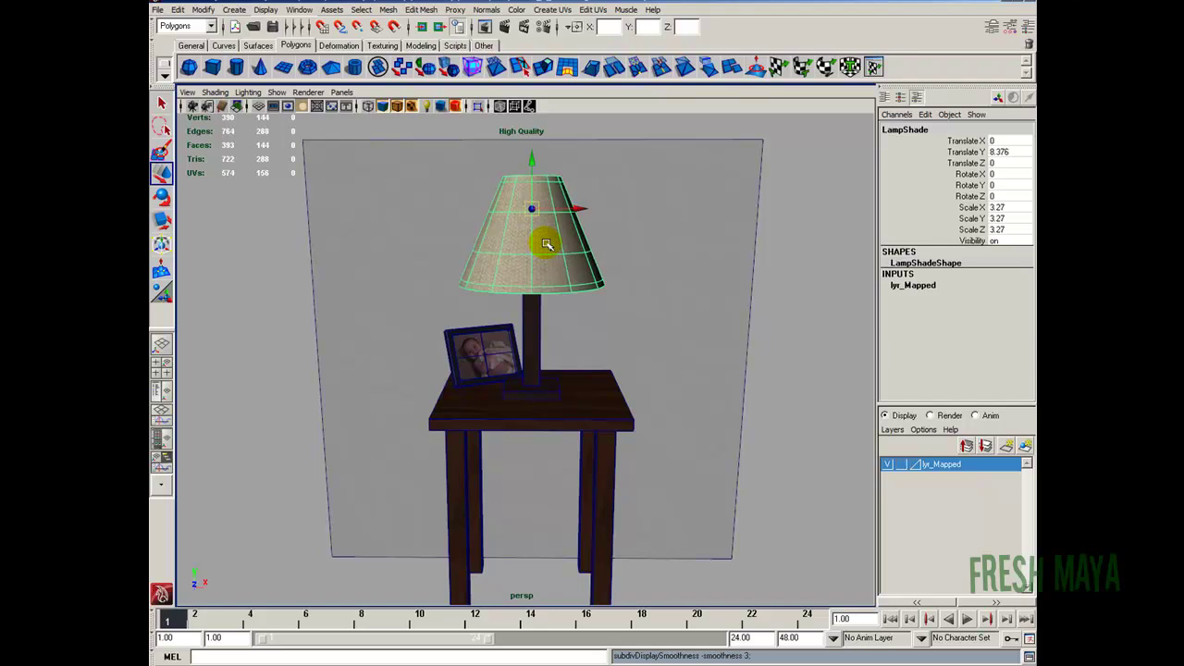
click(256, 251)
key([)
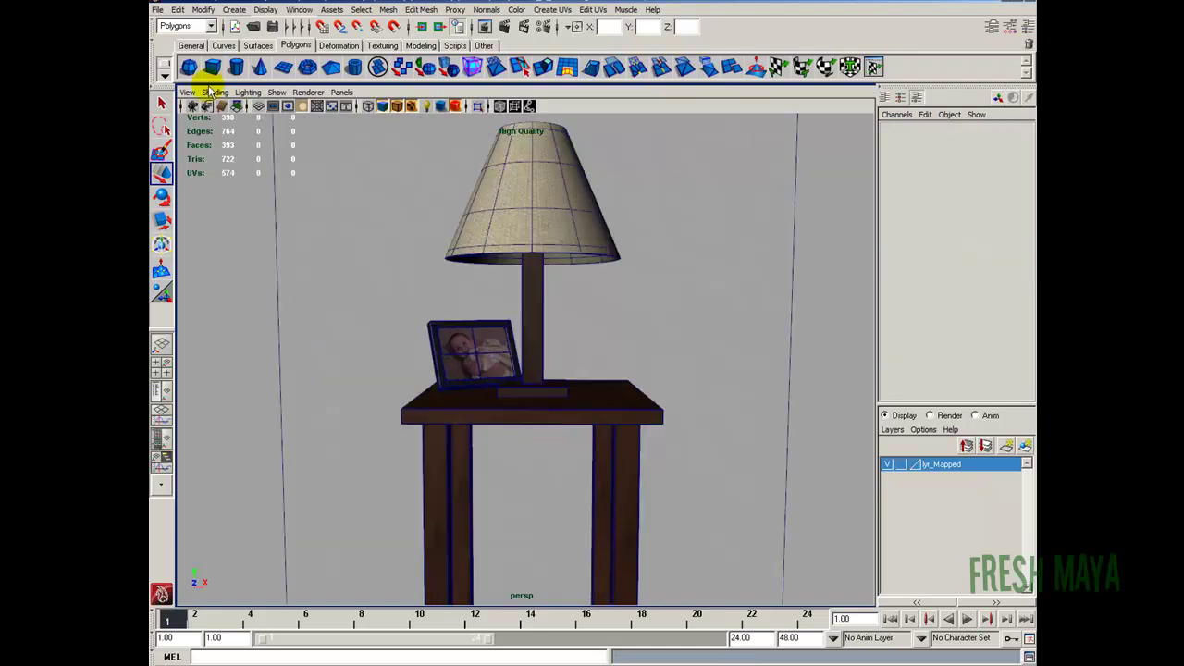
Turn on the Resolution Gate and frame the lamp inside the 640 x 480 area.
click(188, 92)
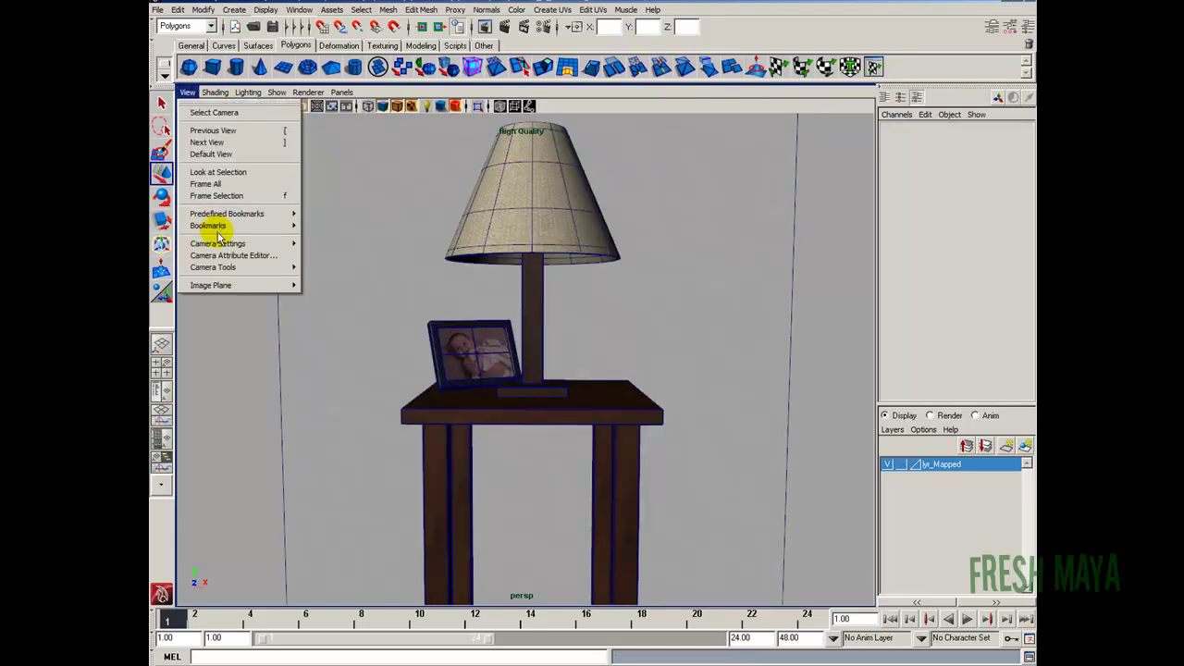
click(367, 363)
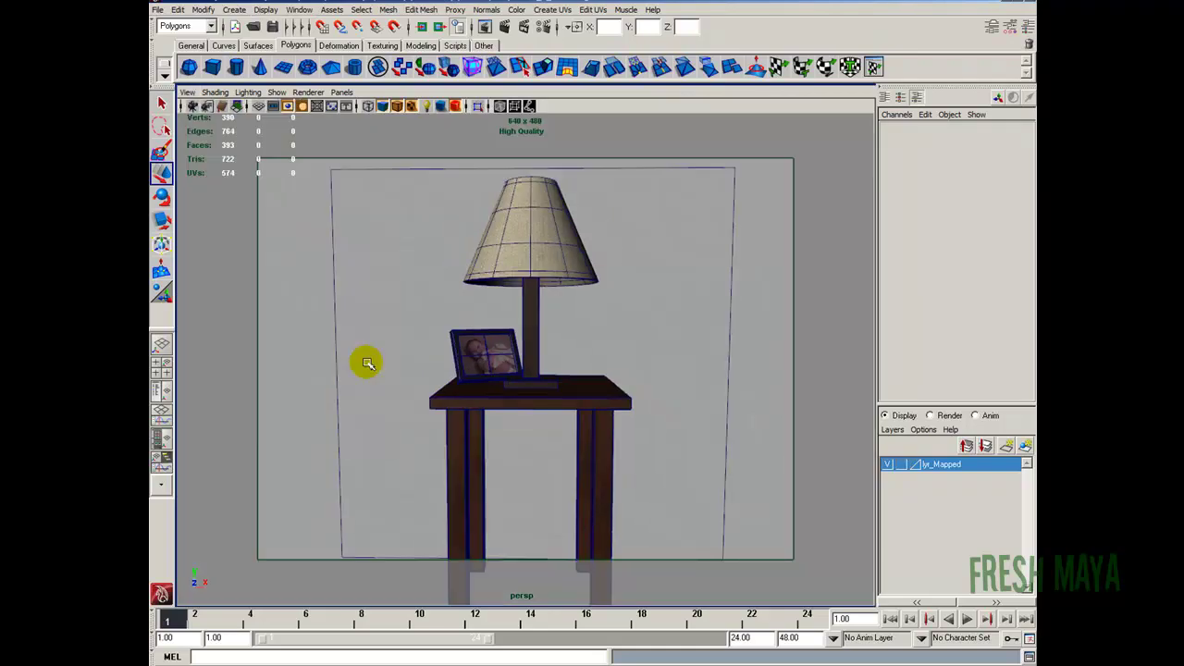
alt+drag(367, 362, 494, 351)
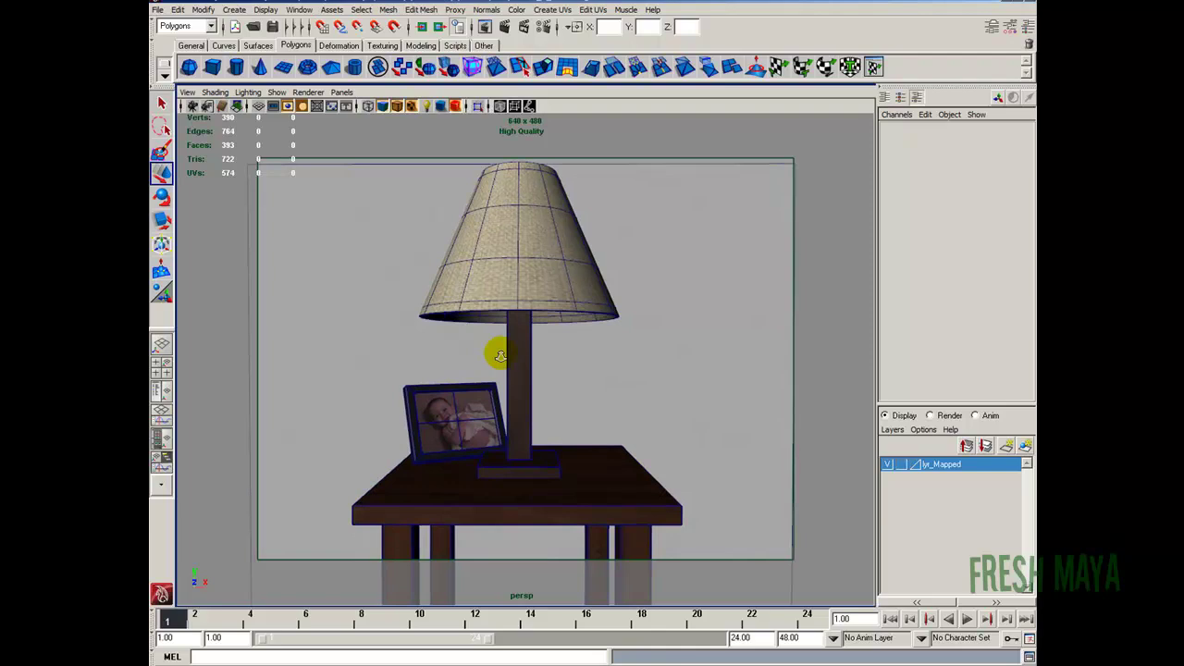
alt+middle_drag(499, 356, 496, 369)
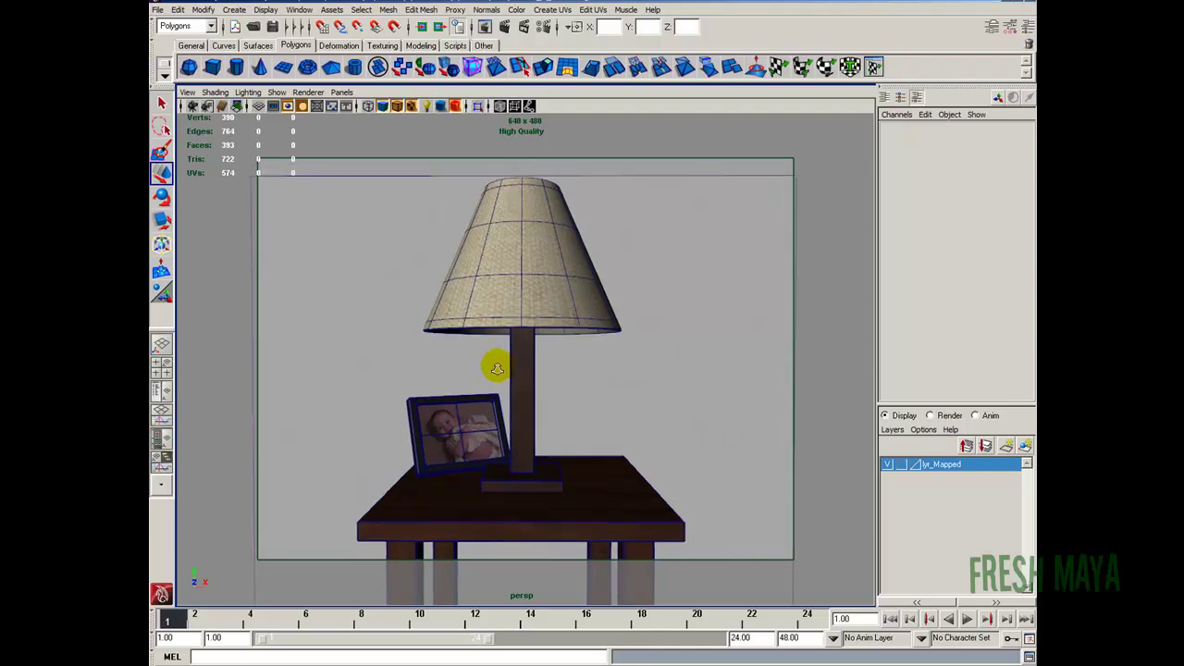
alt+right_drag(496, 369, 539, 179)
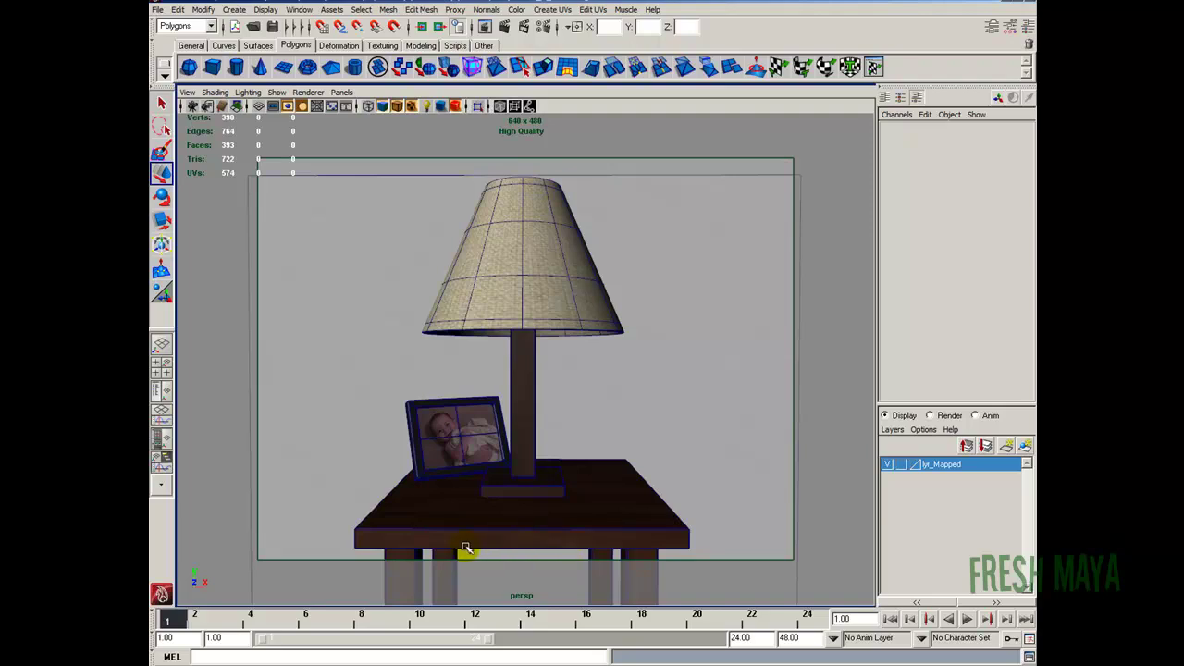
alt+drag(521, 402, 522, 393)
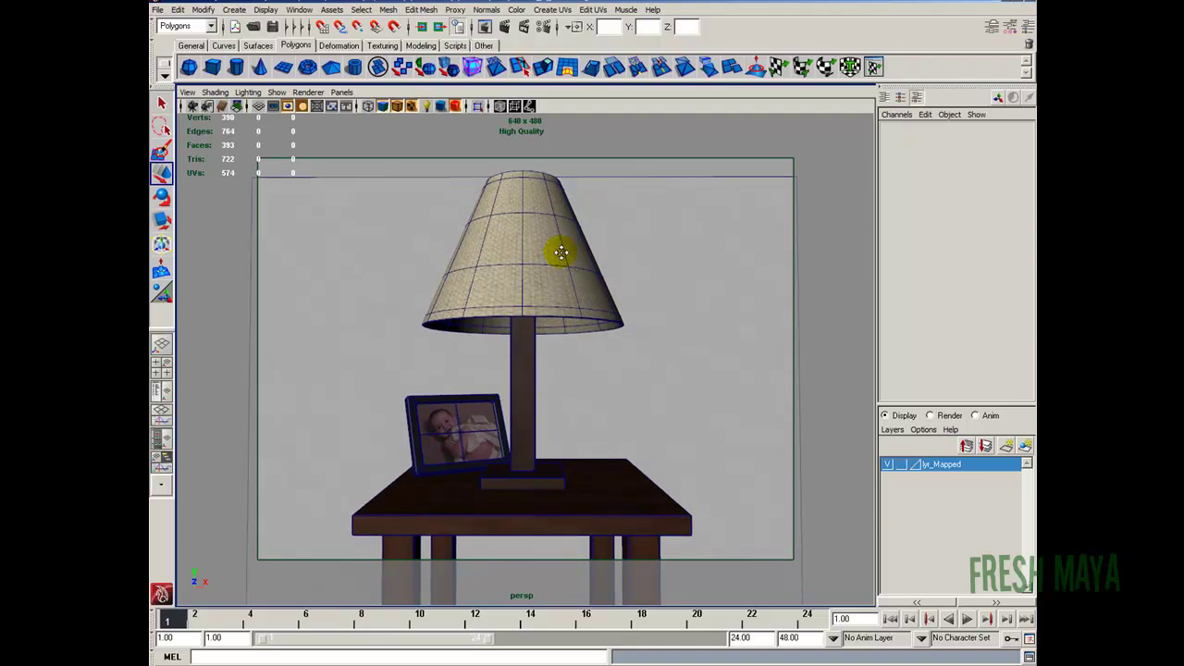
alt+drag(561, 252, 557, 250)
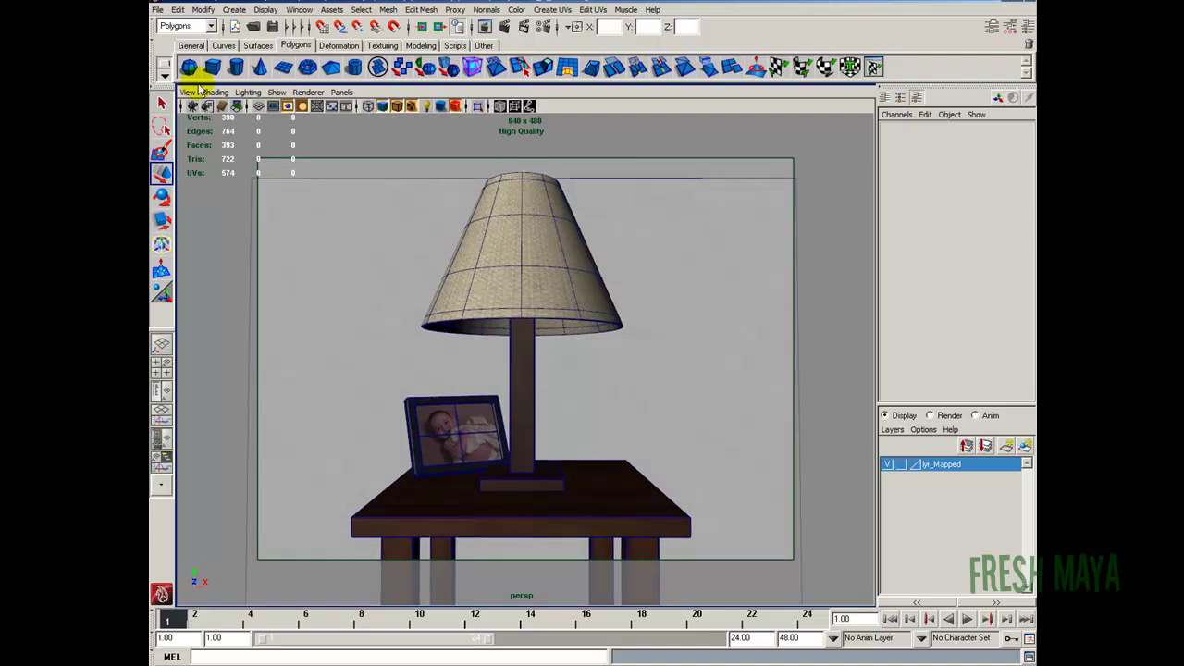
Bookmark the current perspective view as RenderAngle1 in the bookmark editor.
click(191, 91)
mouse_move(296, 230)
click(324, 231)
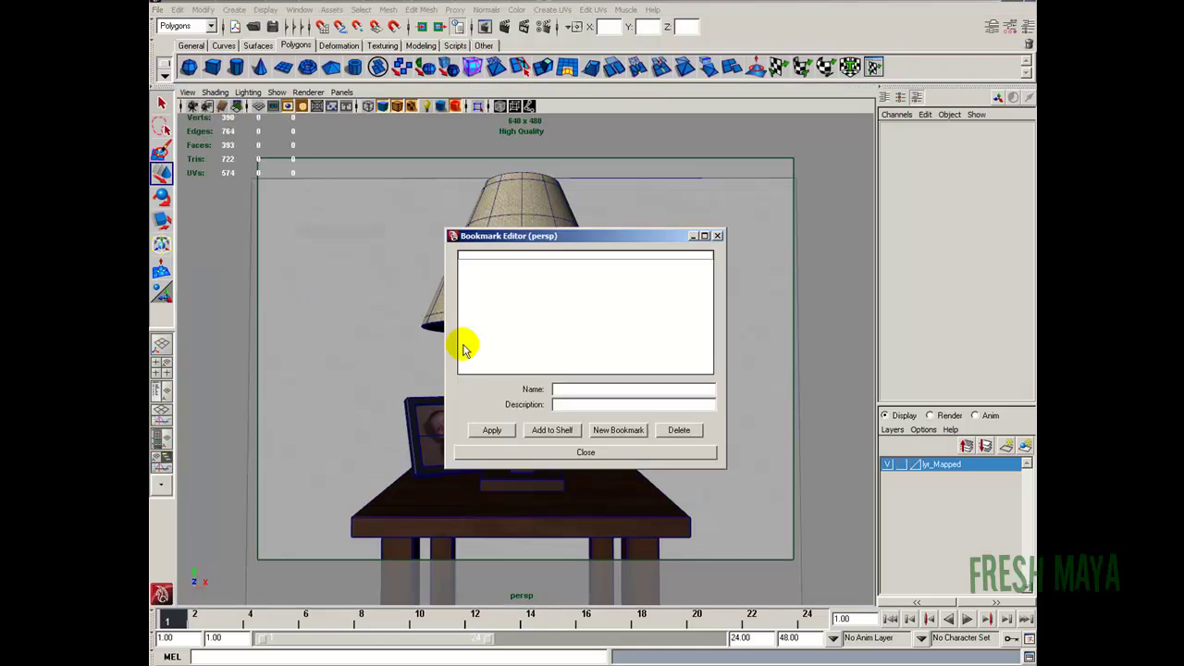
text(RenderAngle1)
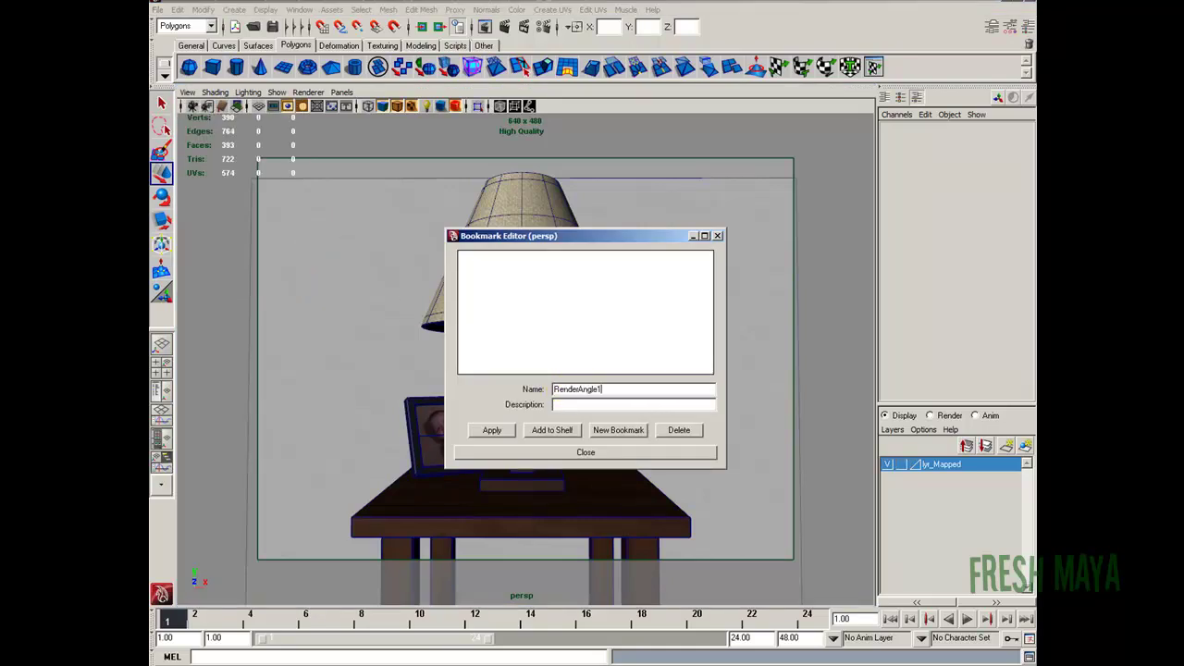
key(Return)
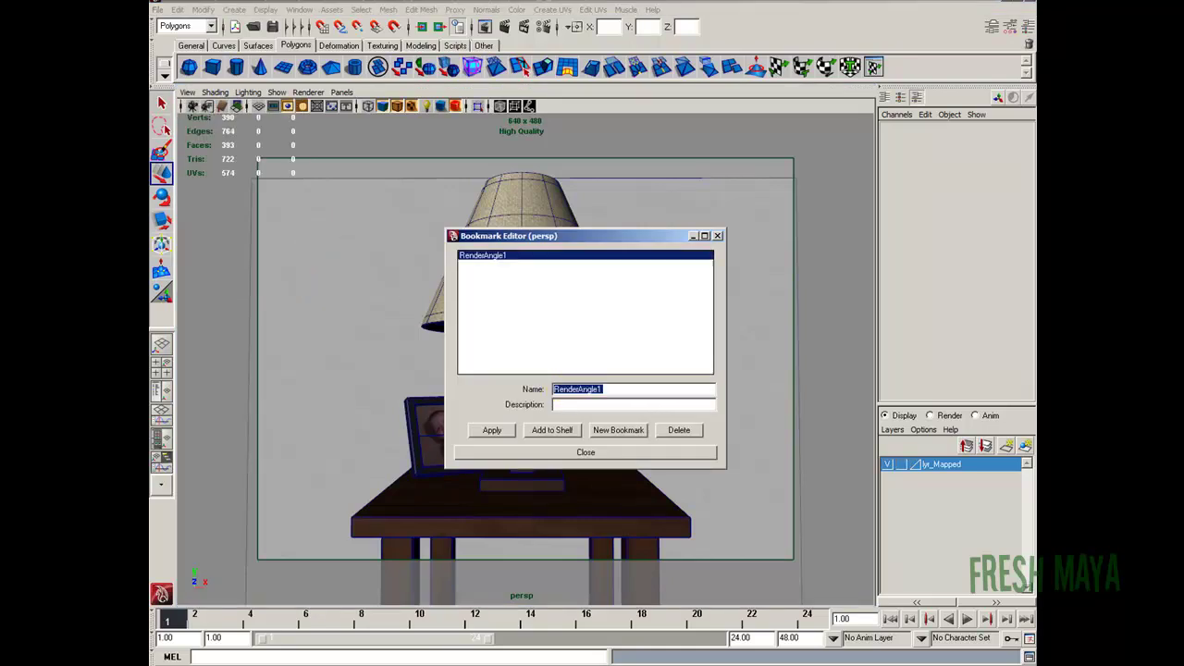
click(586, 452)
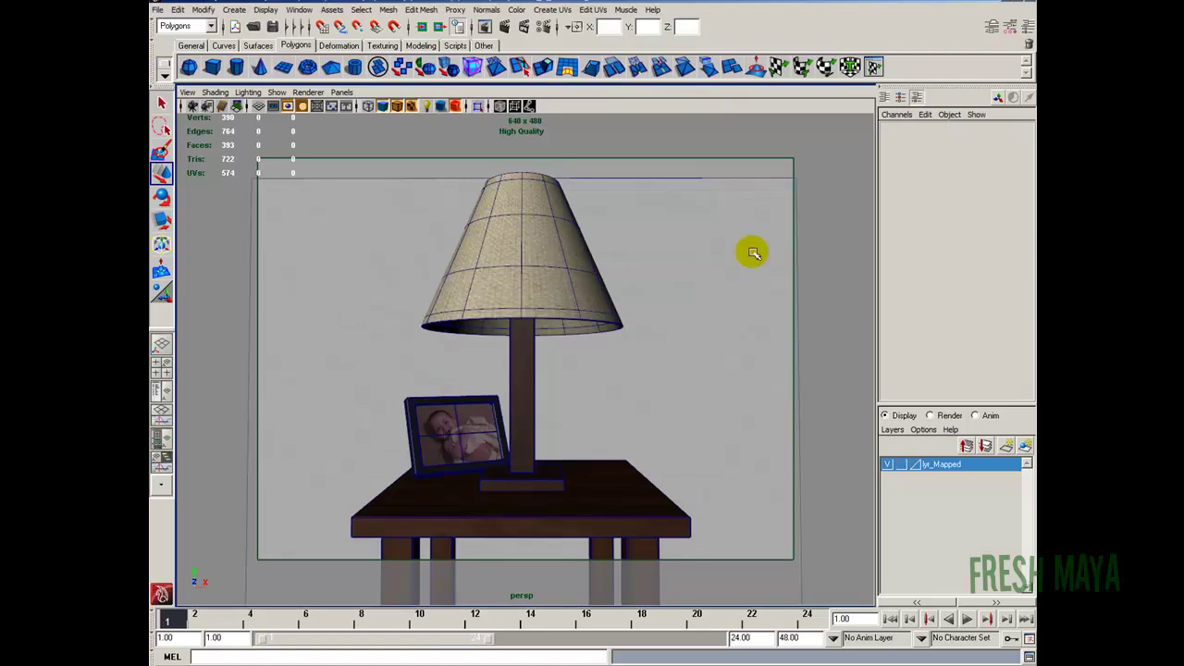
Nudge the Wall to Translate X 0.026 and Y 2.002, then deselect it.
click(621, 220)
click(294, 168)
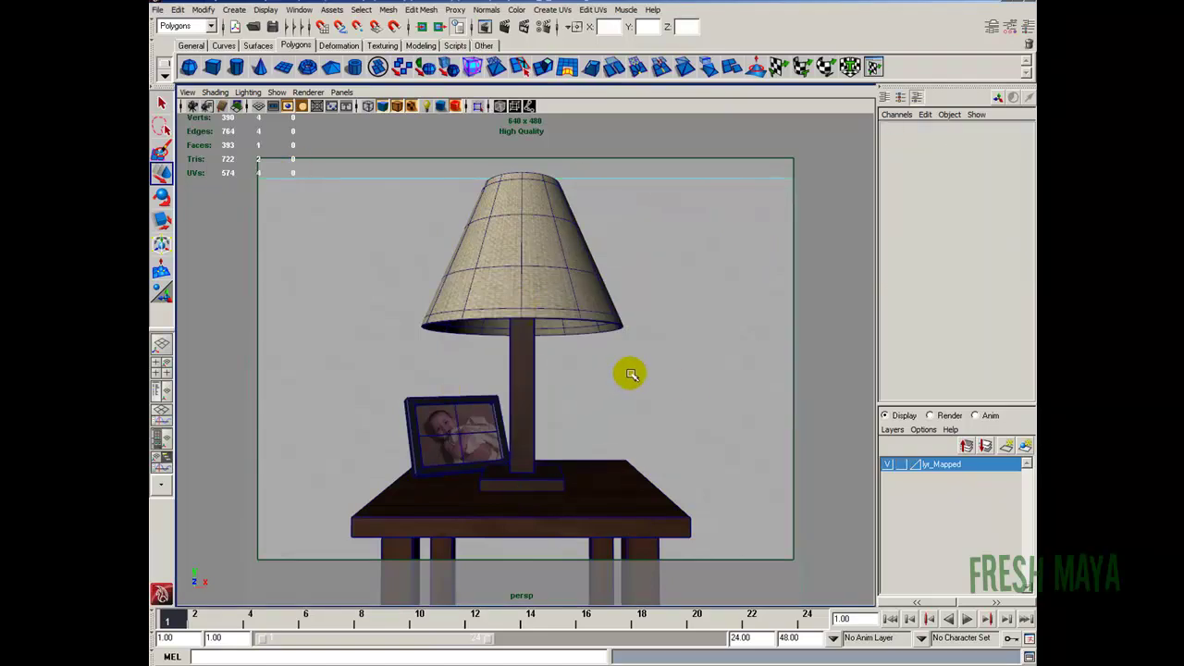
click(629, 374)
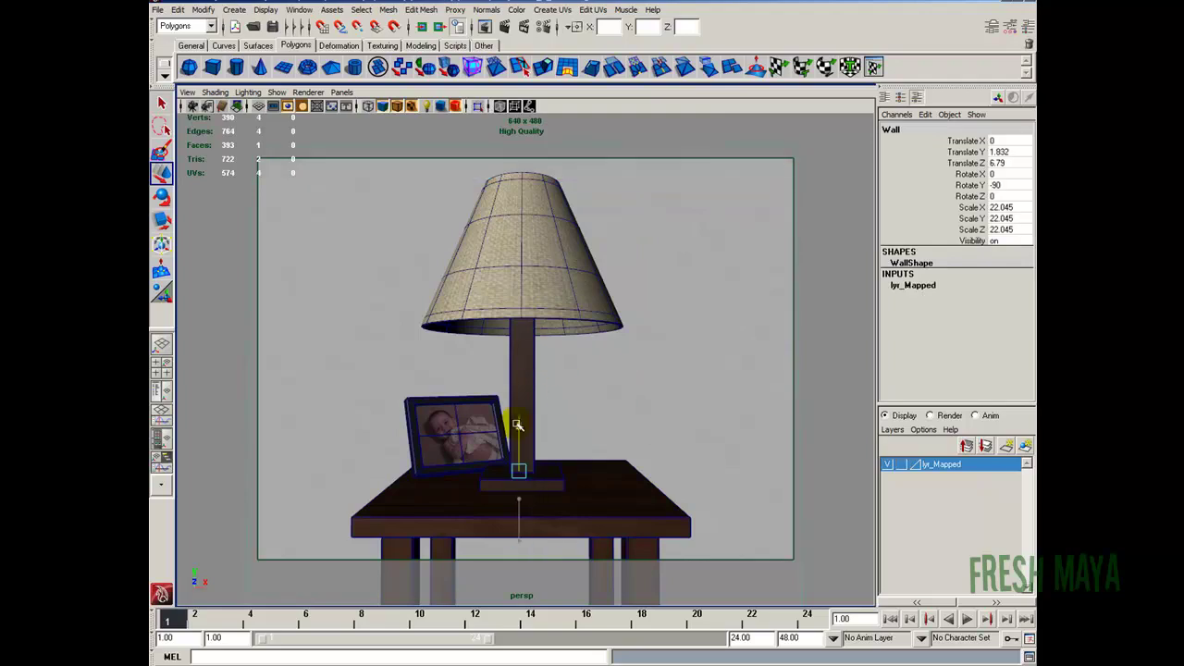
drag(518, 426, 518, 418)
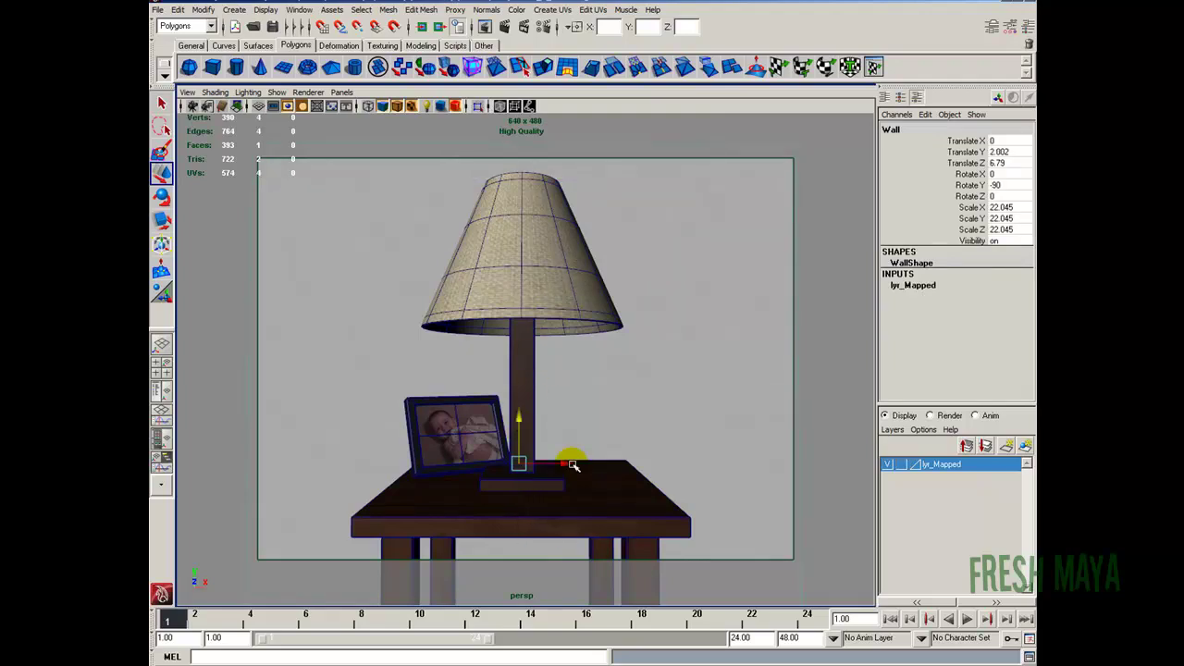
drag(574, 465, 785, 159)
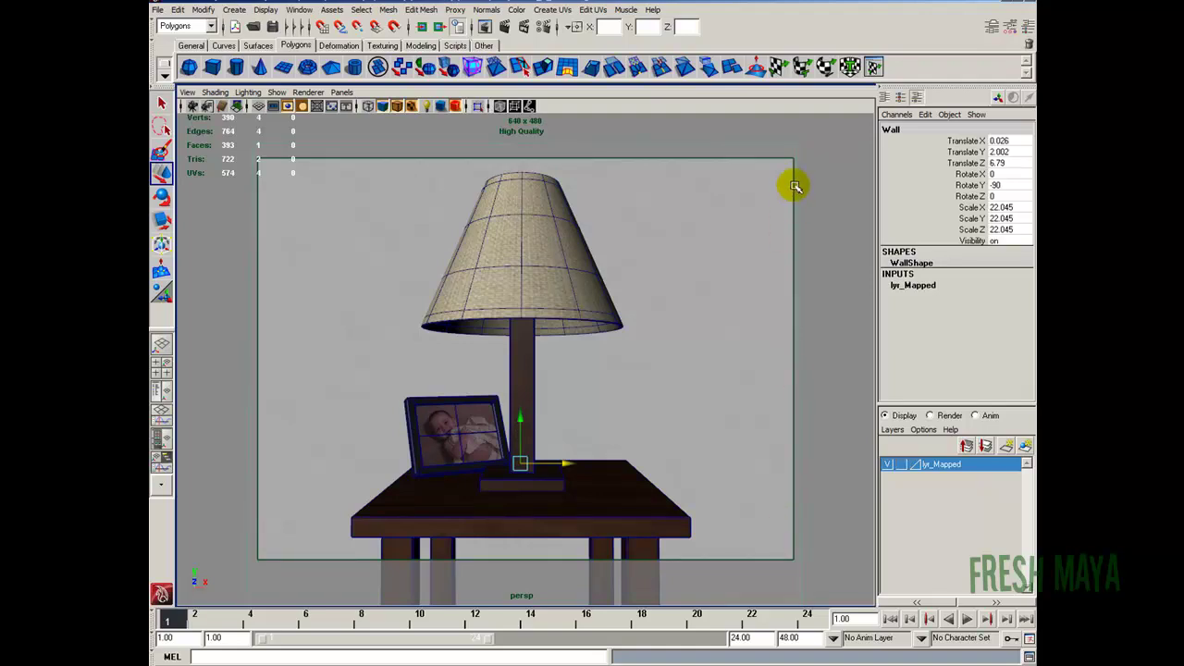
click(619, 346)
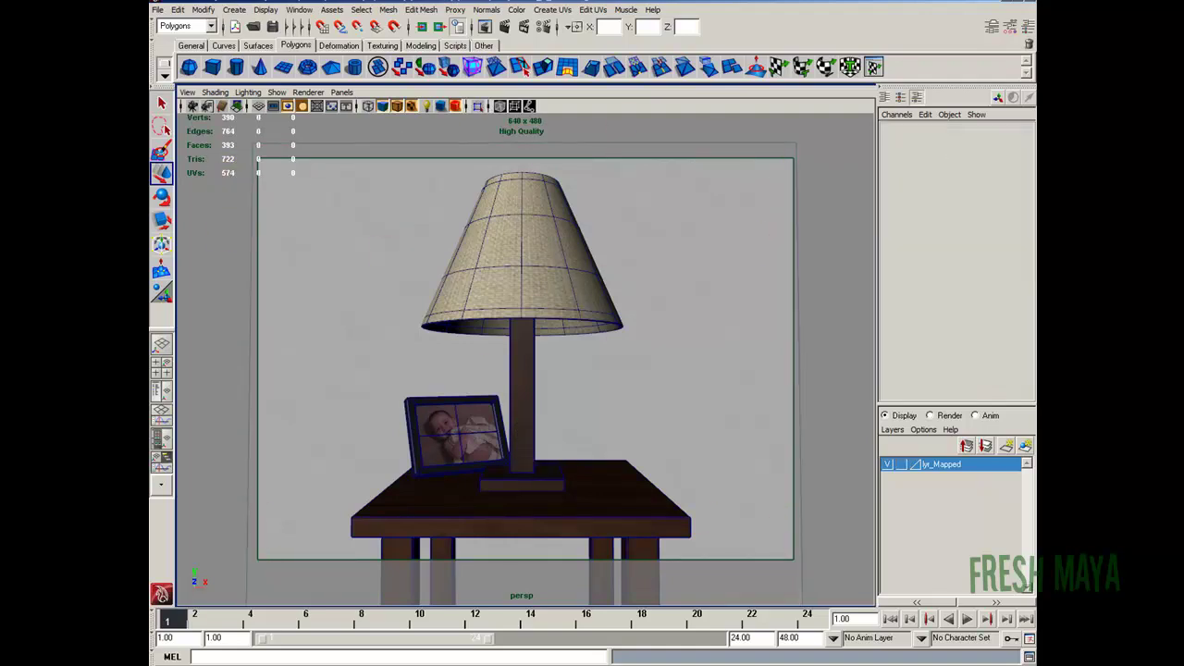
Save the scene as LampShade_4_Lighting.mb, edited from the LampShade_3_Texturing name.
click(157, 9)
click(207, 74)
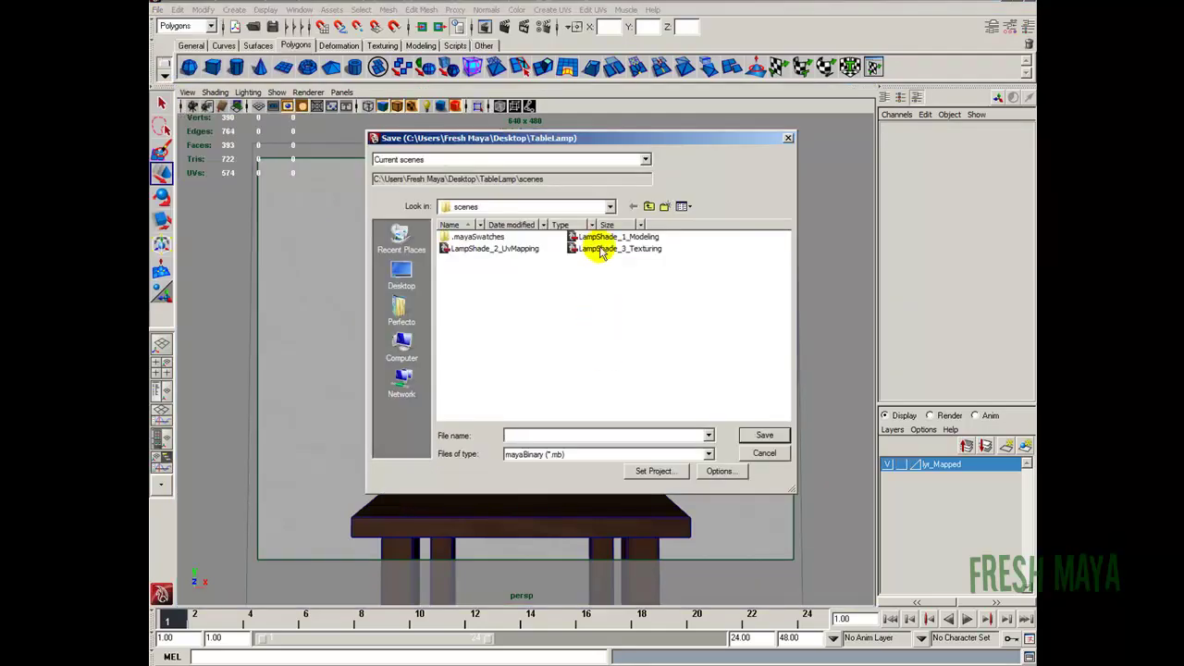
click(610, 248)
double_click(553, 437)
click(553, 436)
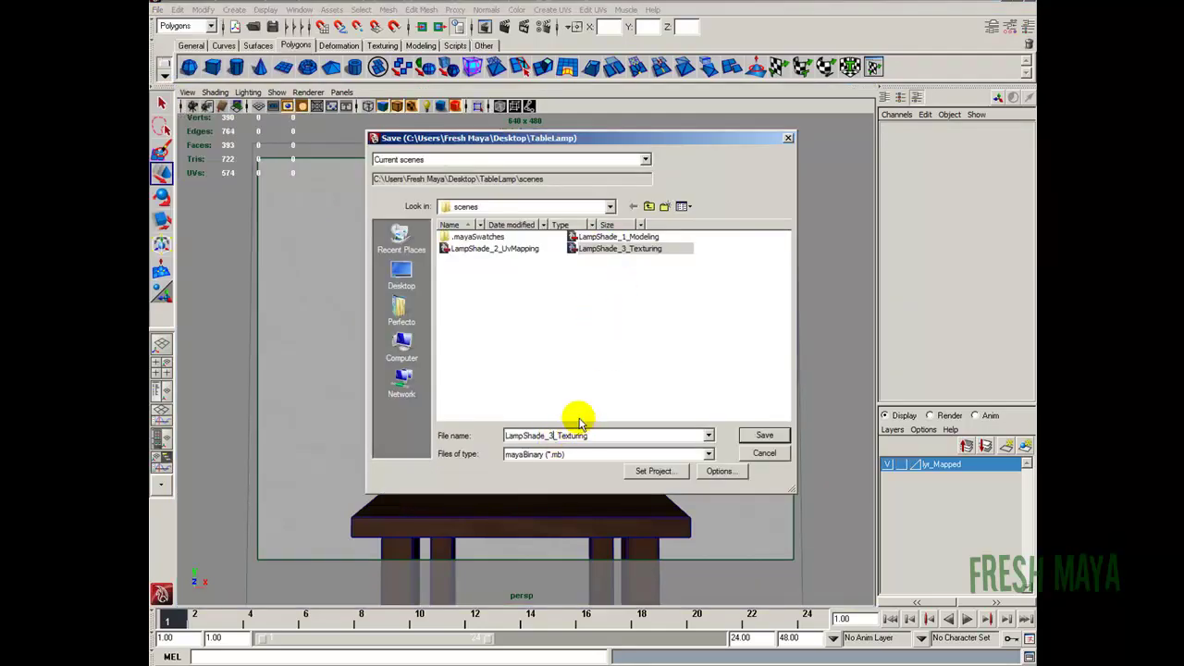
text(4)
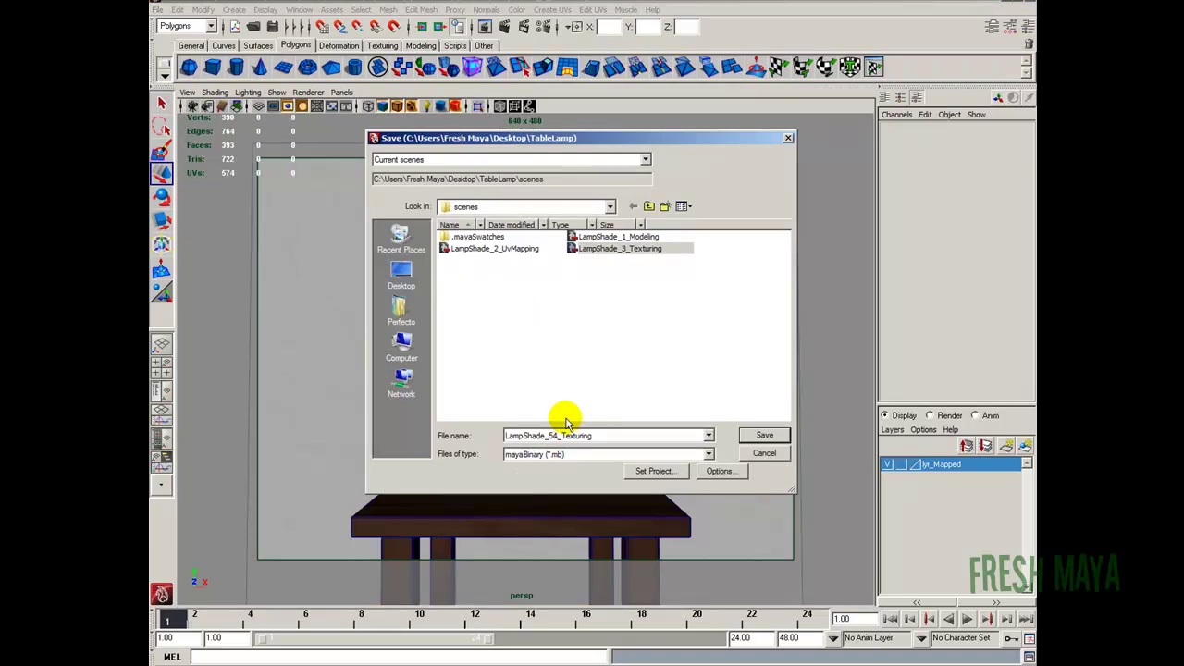
click(551, 436)
key(BackSpace)
drag(557, 435, 591, 428)
text(Ligh)
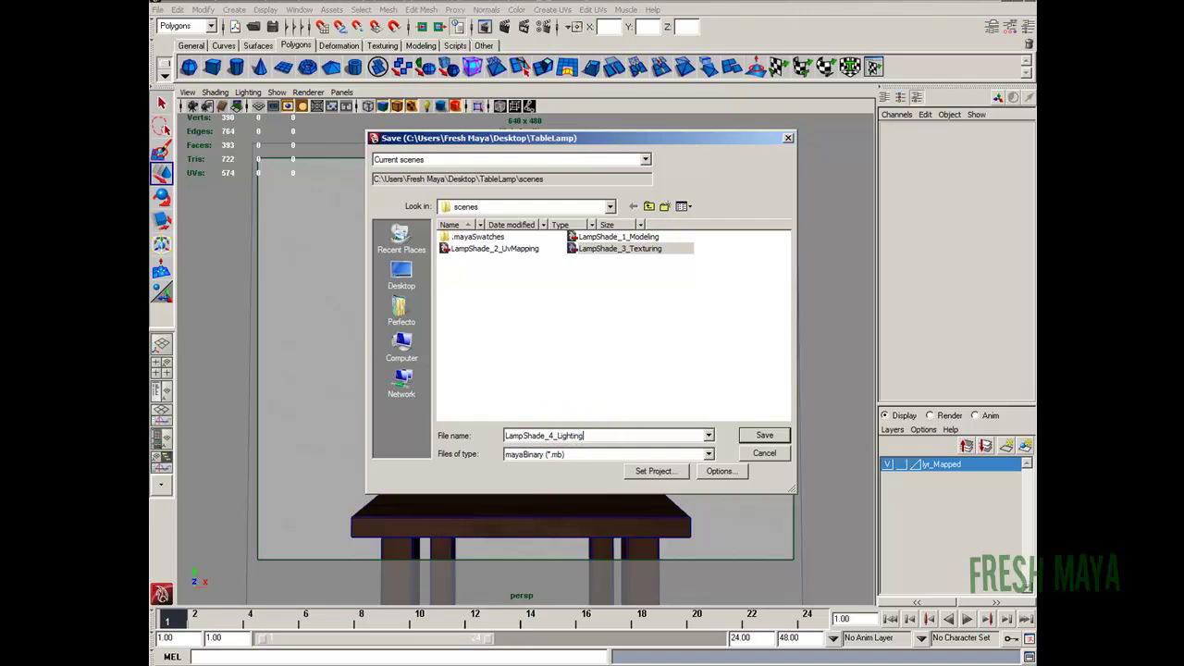
key(Return)
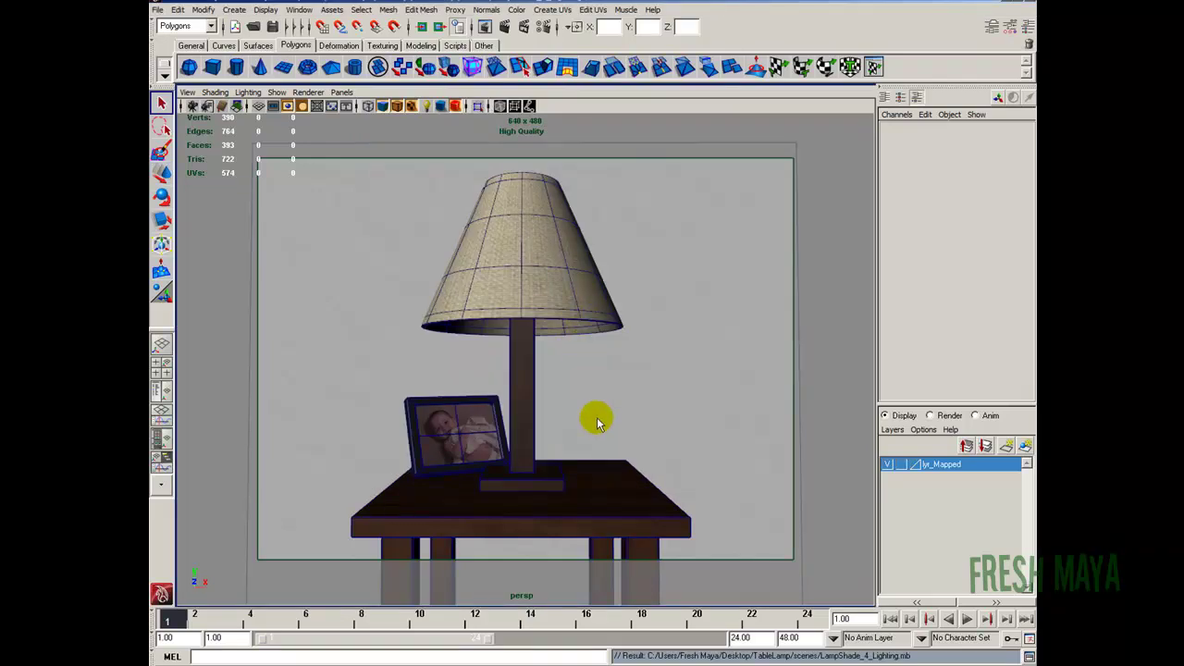
Set Filter Type to Off on file3, the shdr_LampShade colour texture (LampShadeClr.jpg).
click(523, 263)
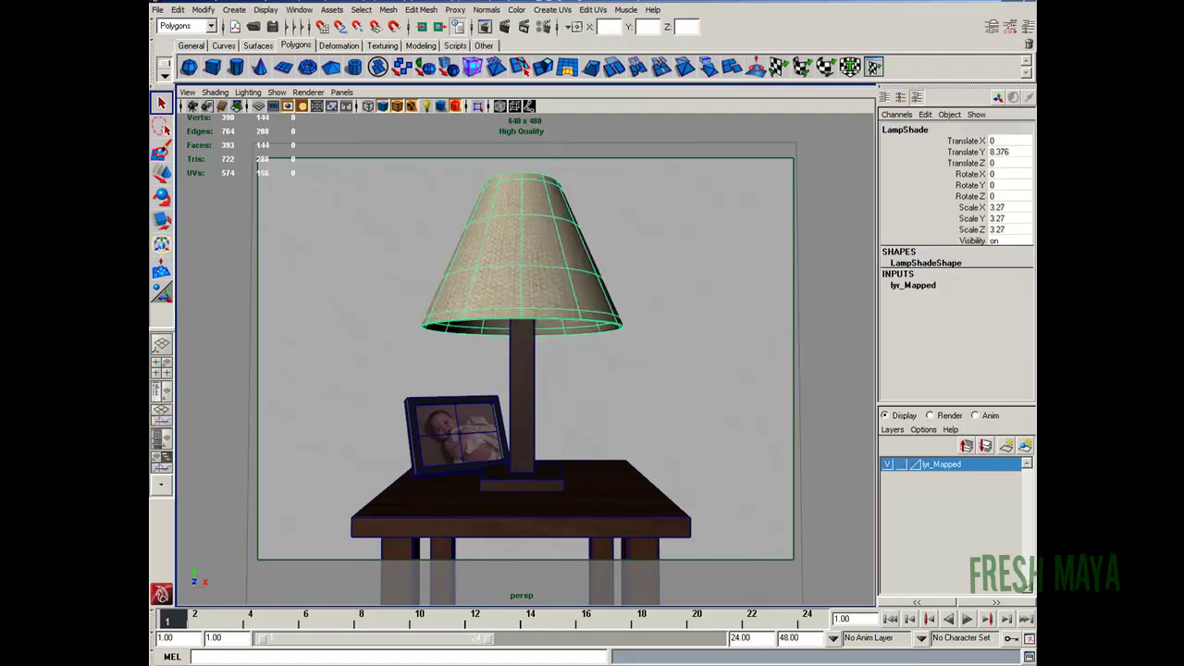
click(990, 28)
click(936, 120)
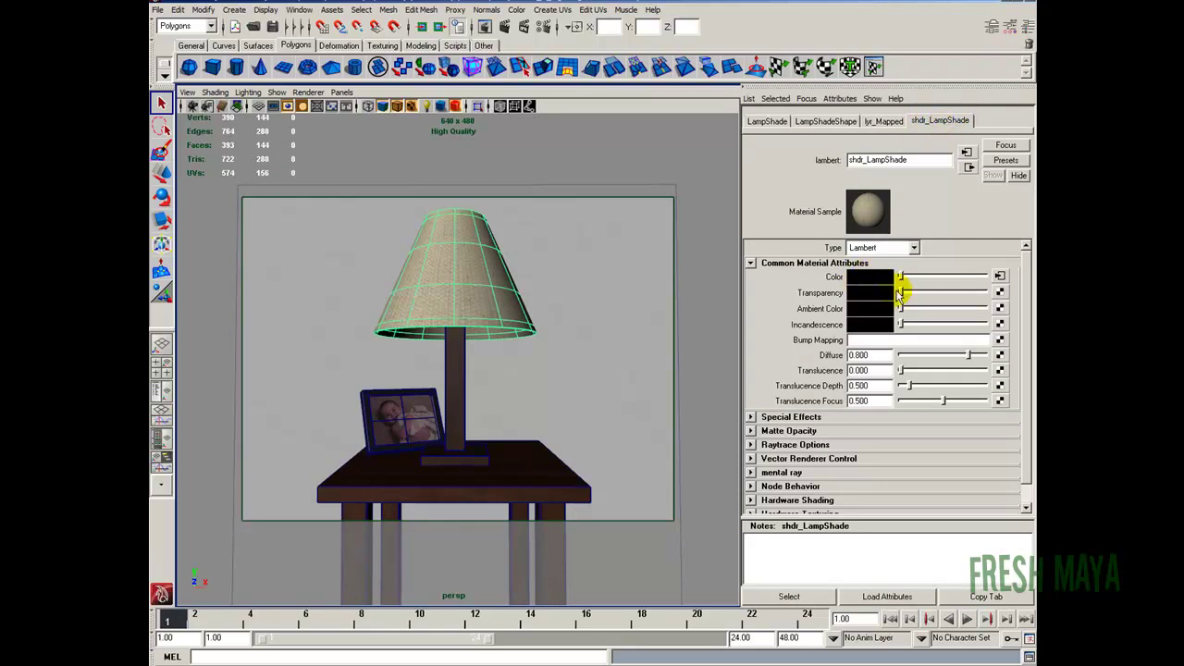
click(1000, 276)
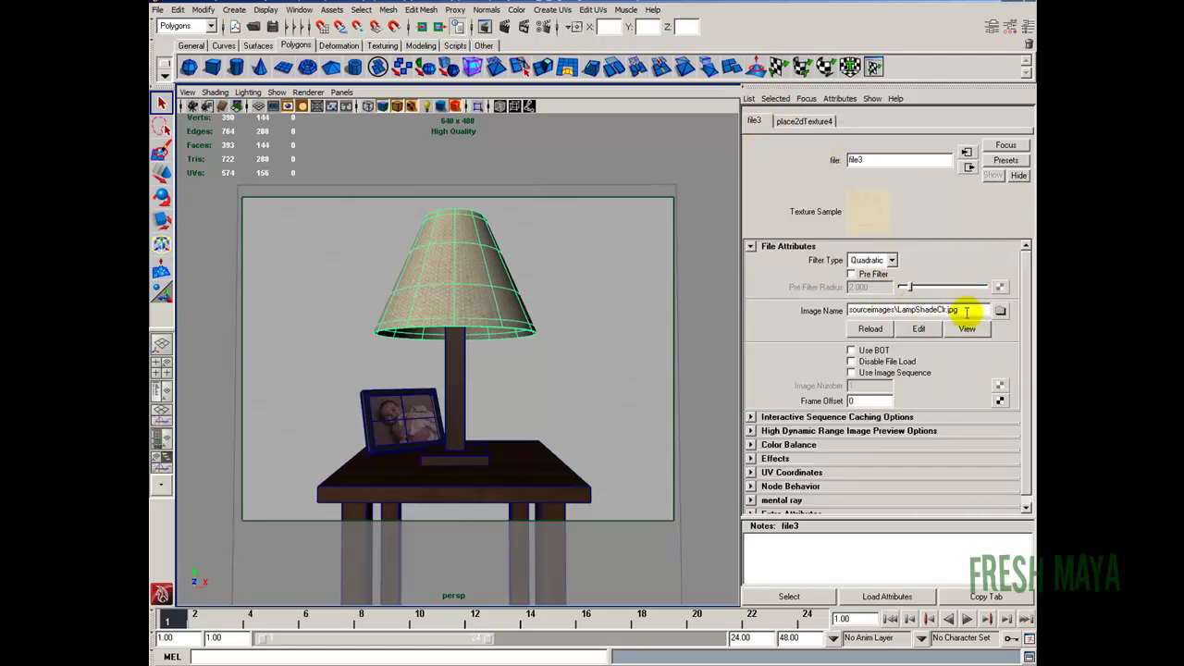
drag(953, 311, 806, 315)
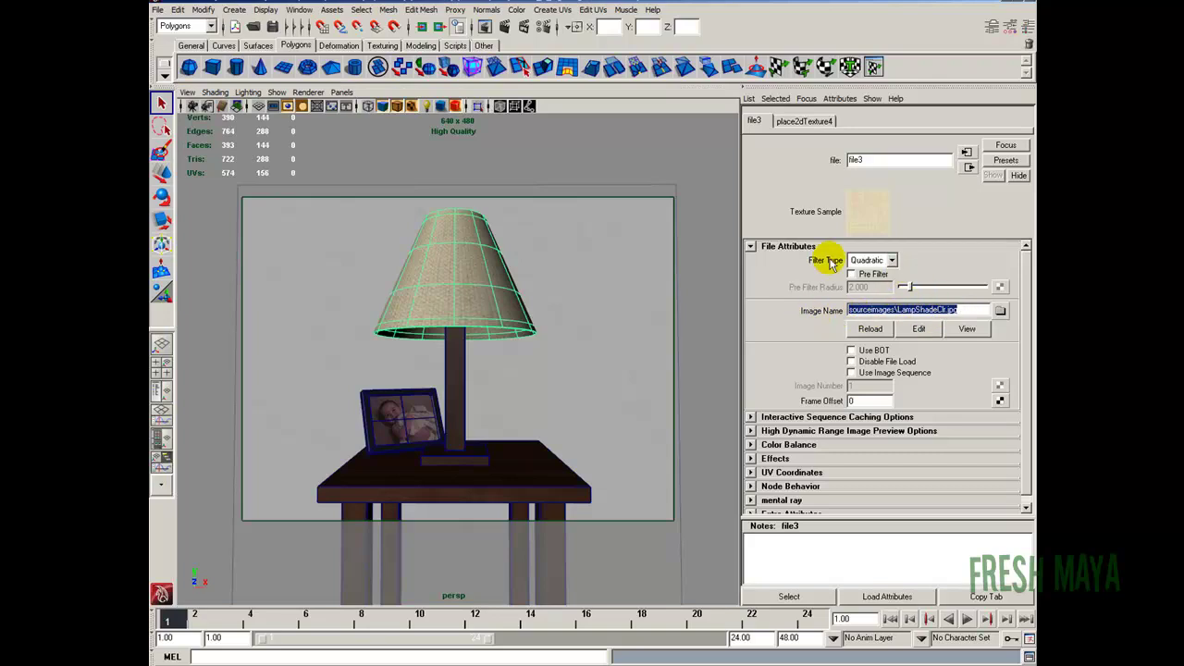
click(891, 260)
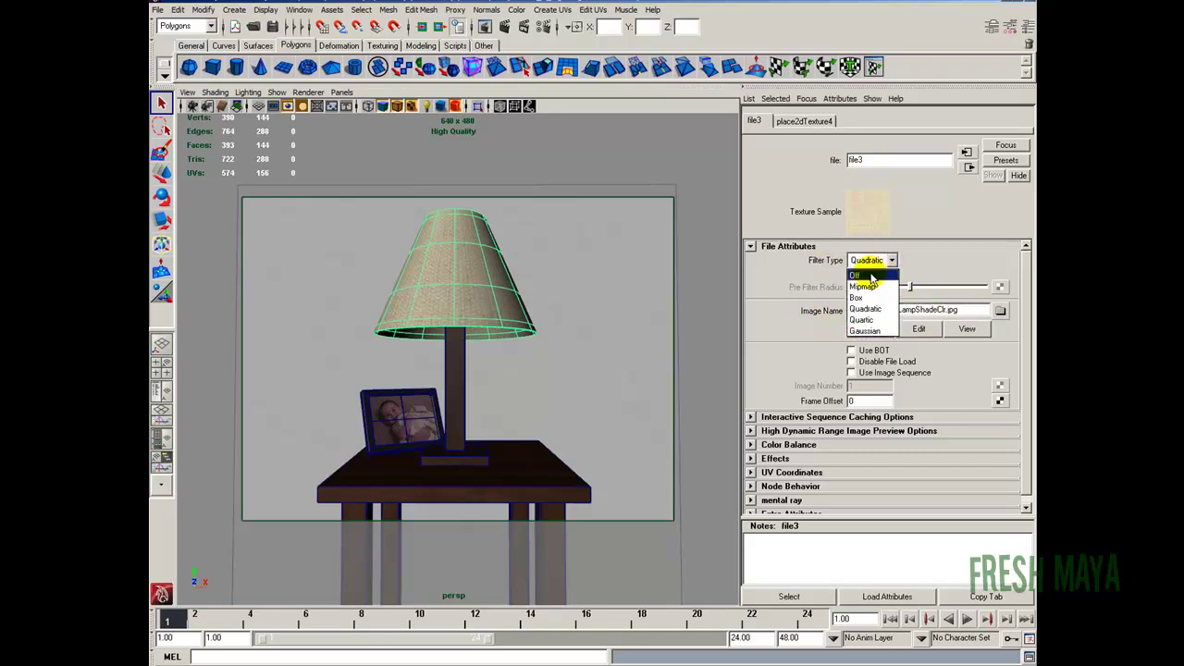
click(869, 276)
Set the lamp post's colour texture Filter Type to Off.
click(457, 372)
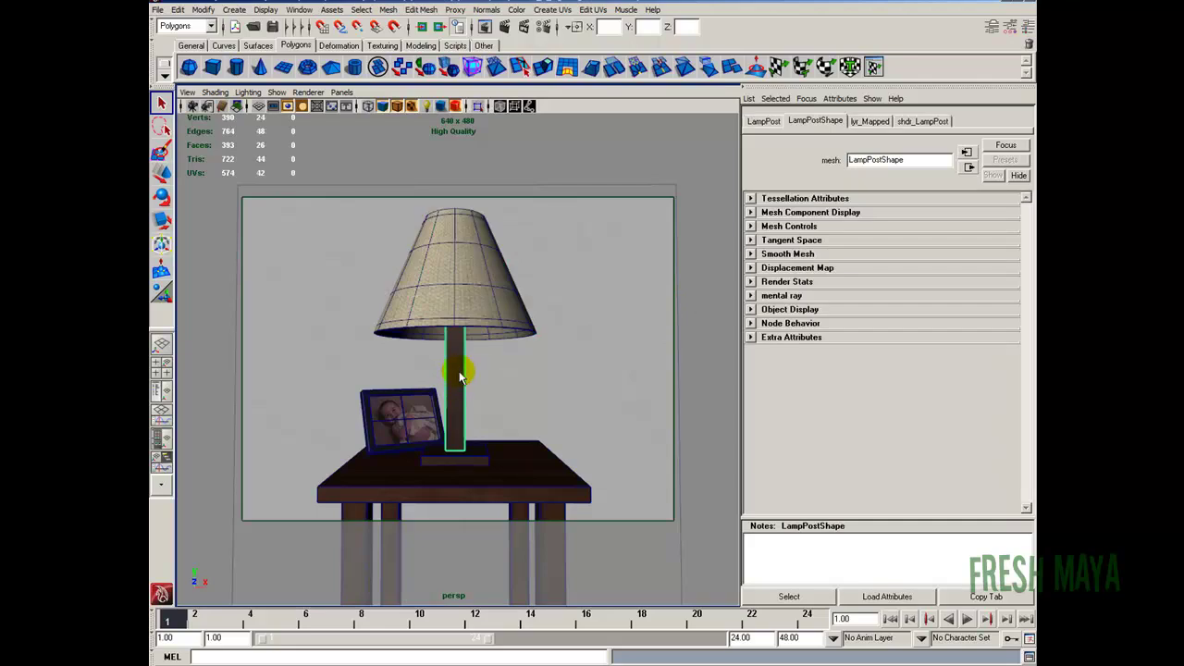
click(932, 121)
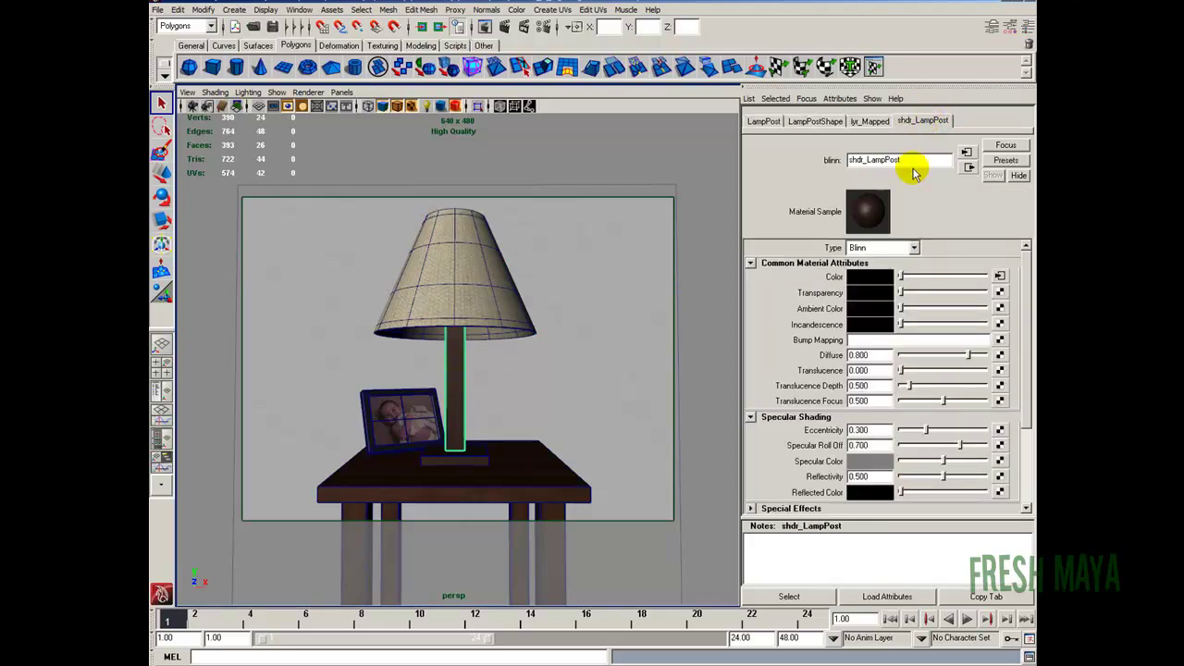
click(999, 276)
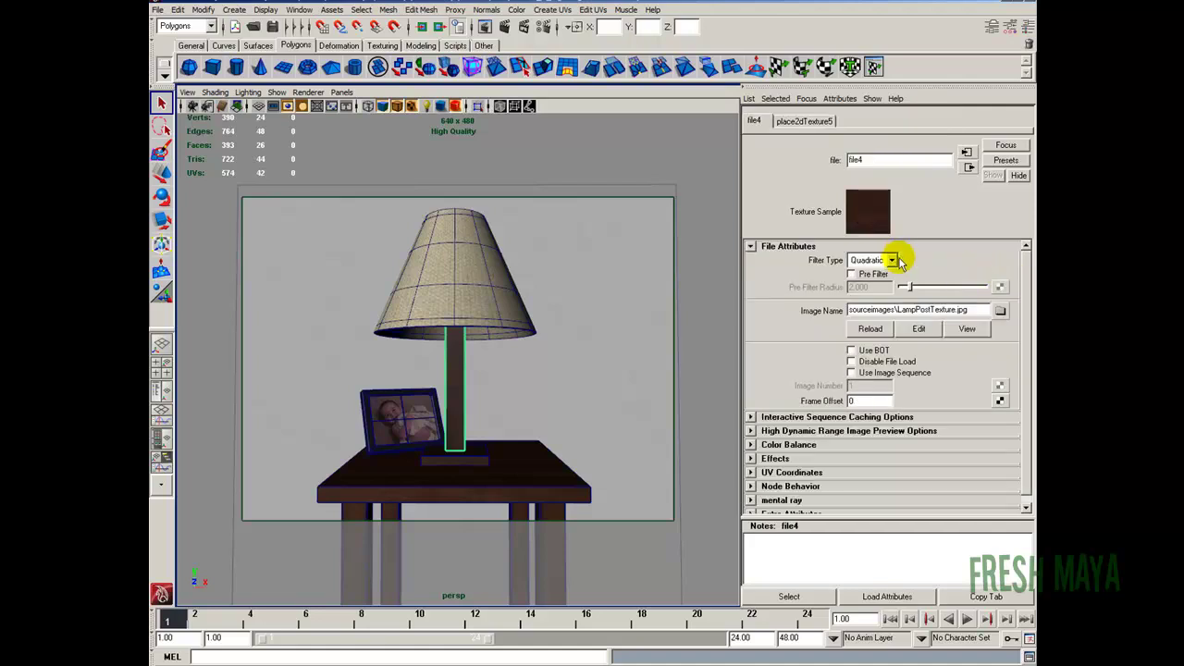
click(894, 259)
click(865, 266)
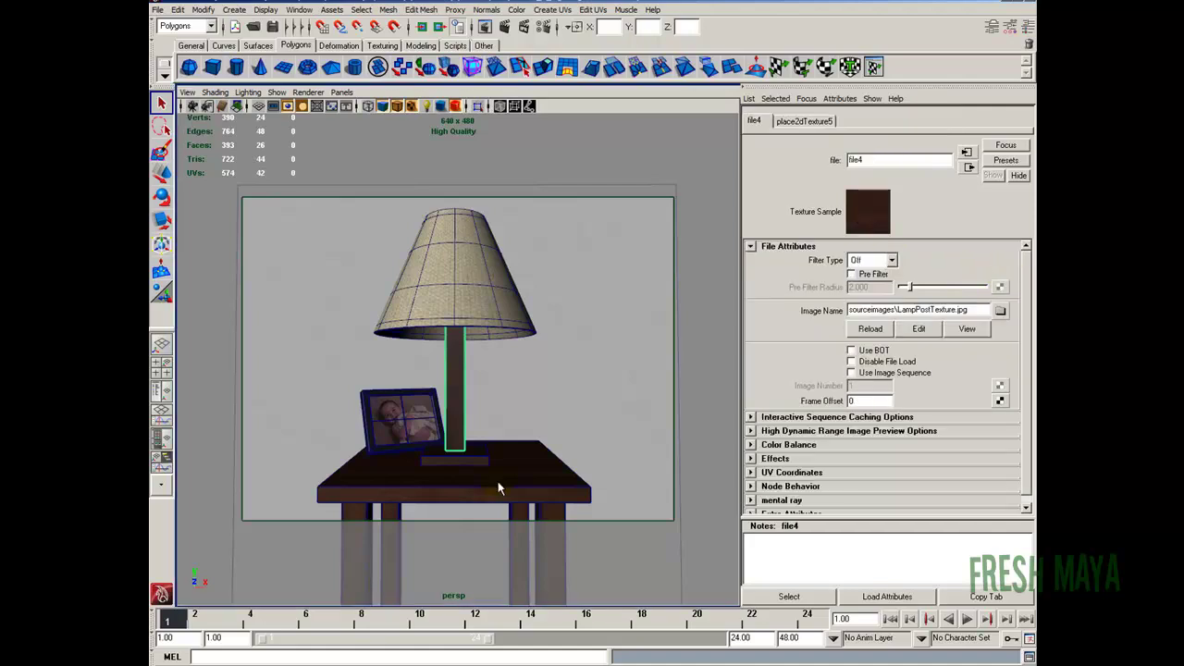
Set the table top's colour texture Filter Type to Off.
click(498, 482)
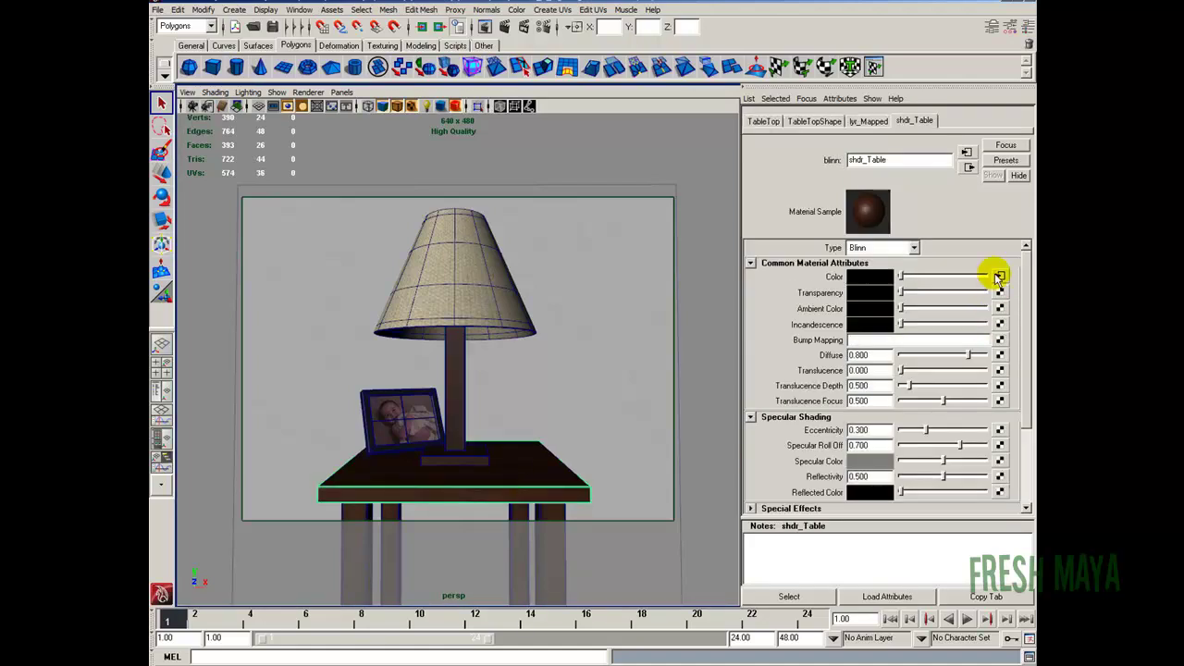
click(998, 276)
click(892, 260)
click(882, 282)
click(519, 472)
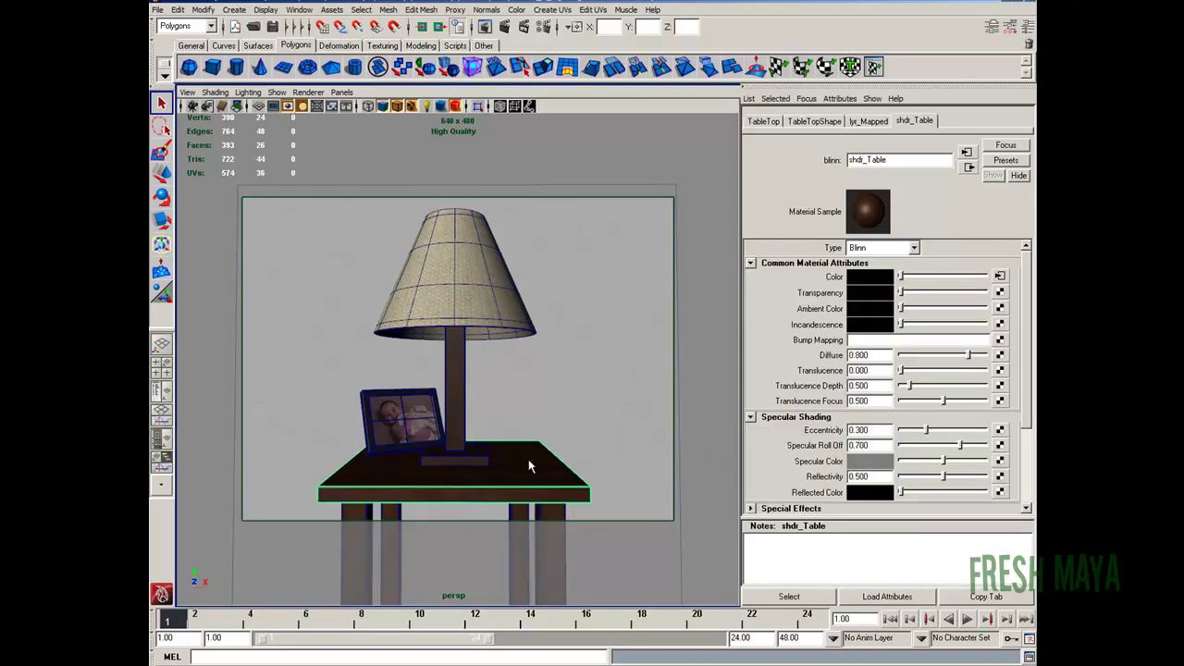
Show the Perspective/Outliner layout and set the Picture's file5 texture Filter Type to Off.
click(418, 425)
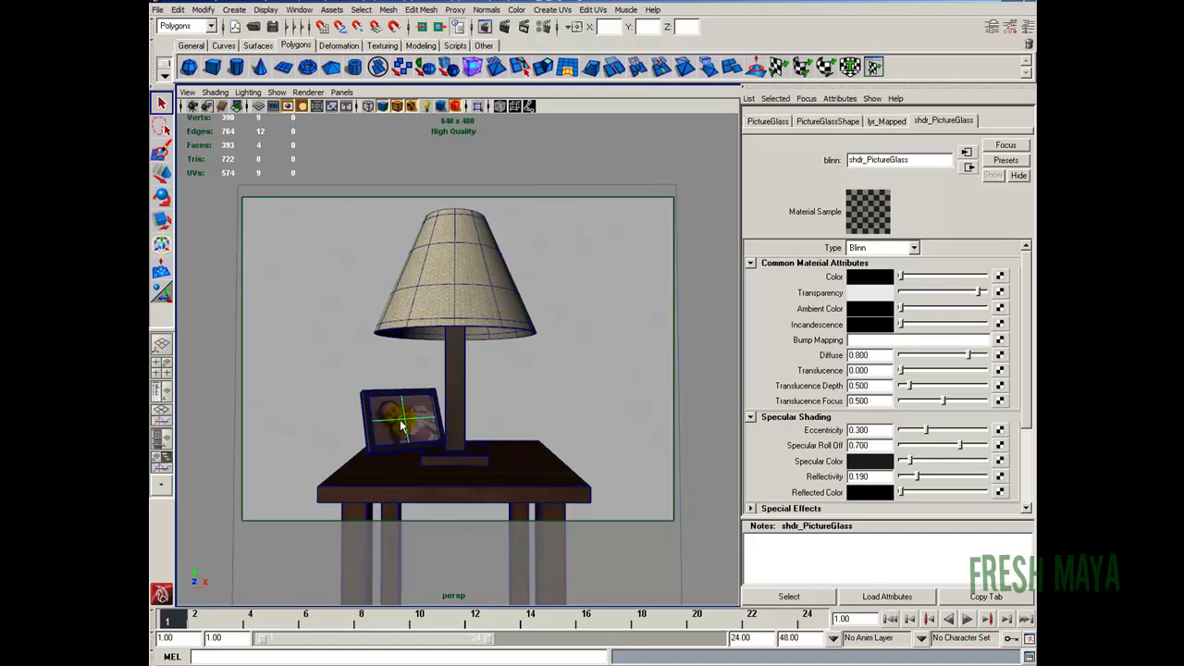
click(161, 387)
click(184, 223)
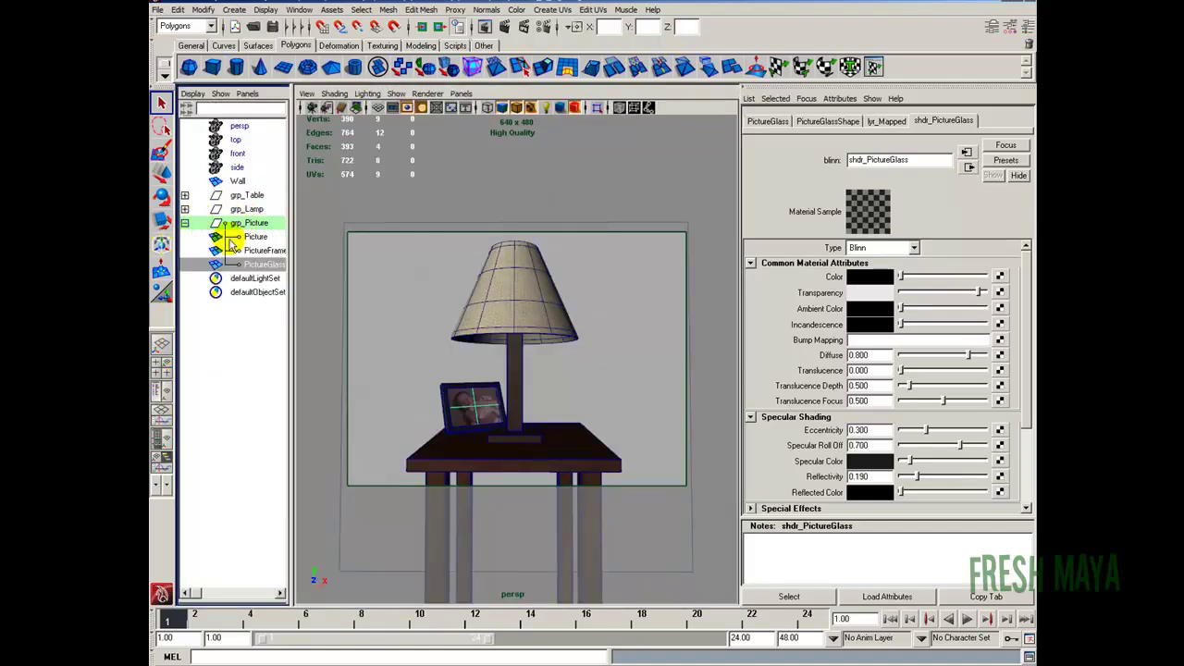
click(256, 237)
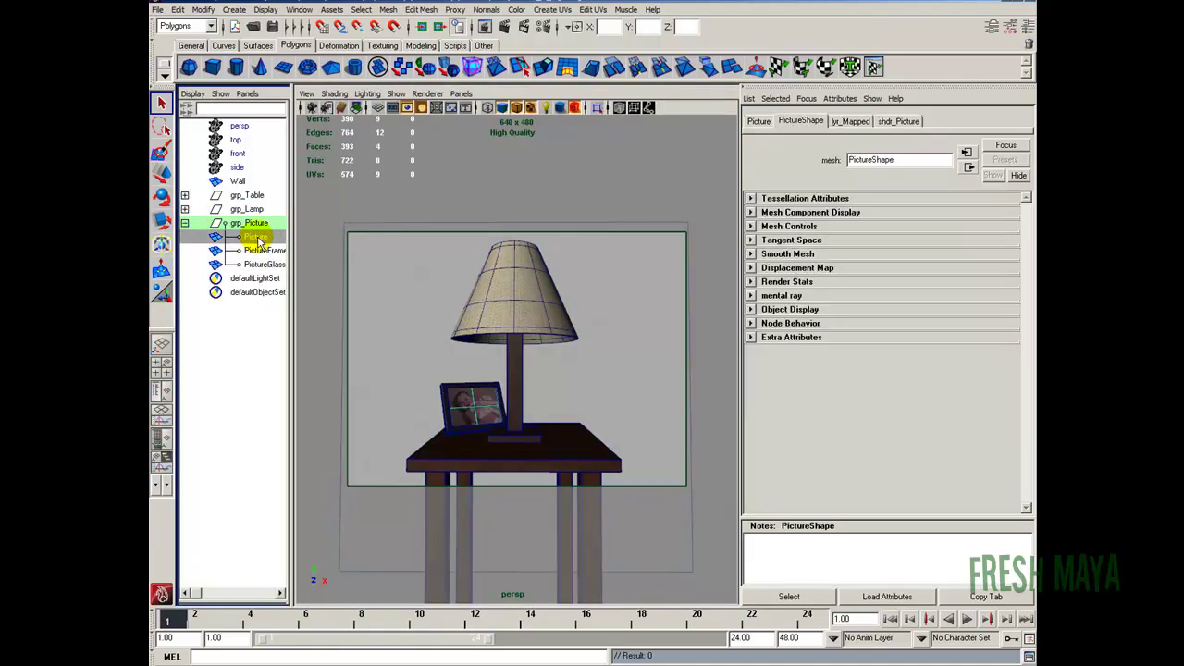
click(898, 121)
click(999, 275)
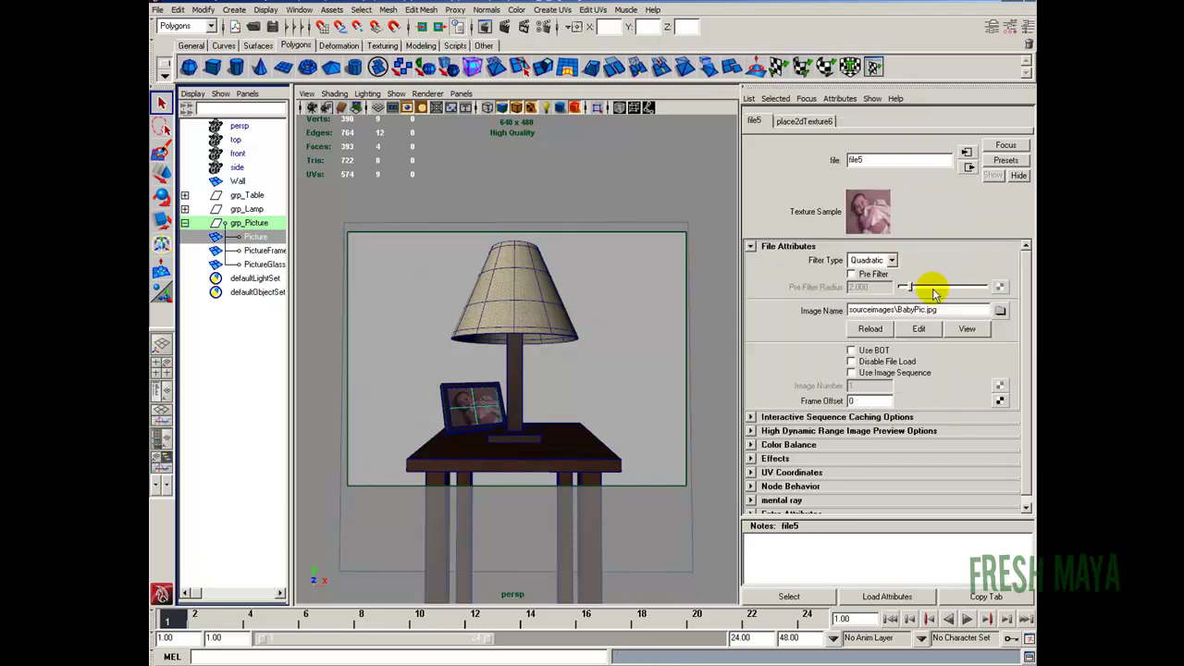
click(888, 261)
click(865, 275)
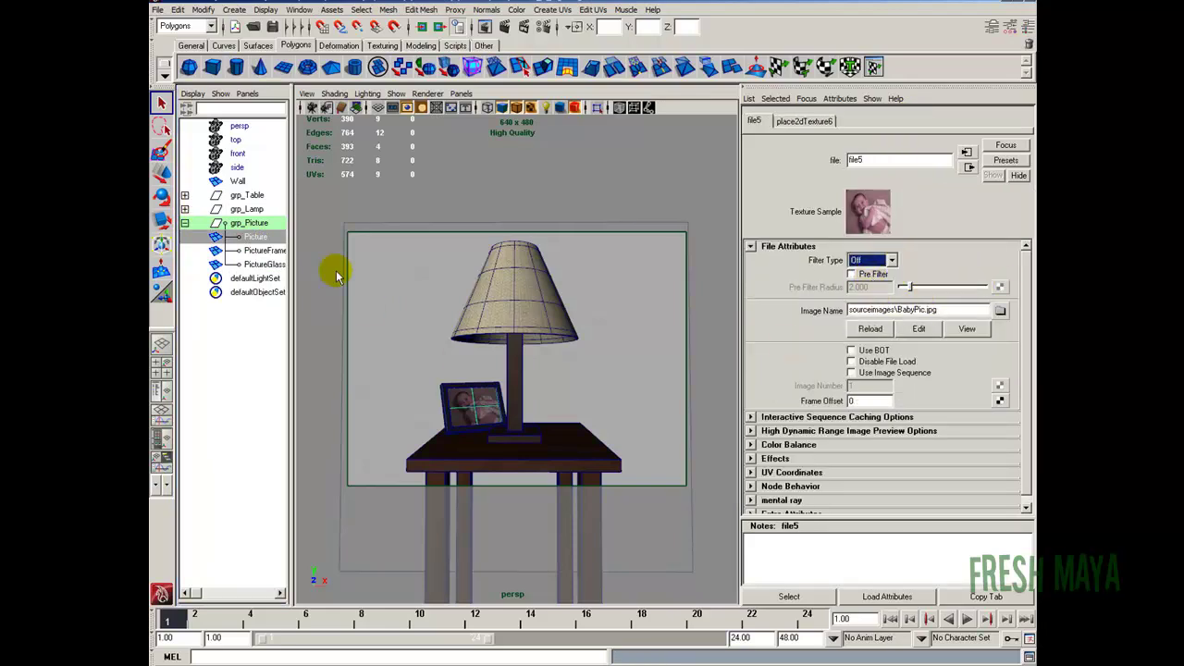
Select LampShade in the Outliner and open its colour texture's place2dTexture4 settings.
click(185, 209)
click(263, 223)
click(999, 273)
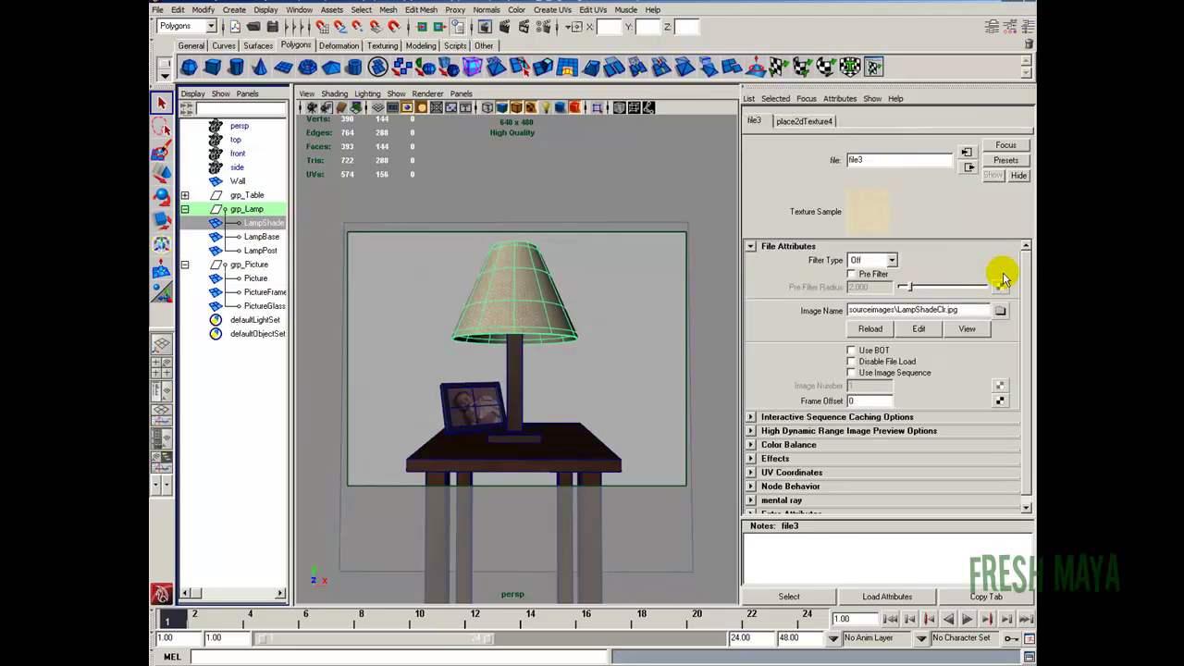
click(801, 122)
click(755, 120)
click(804, 121)
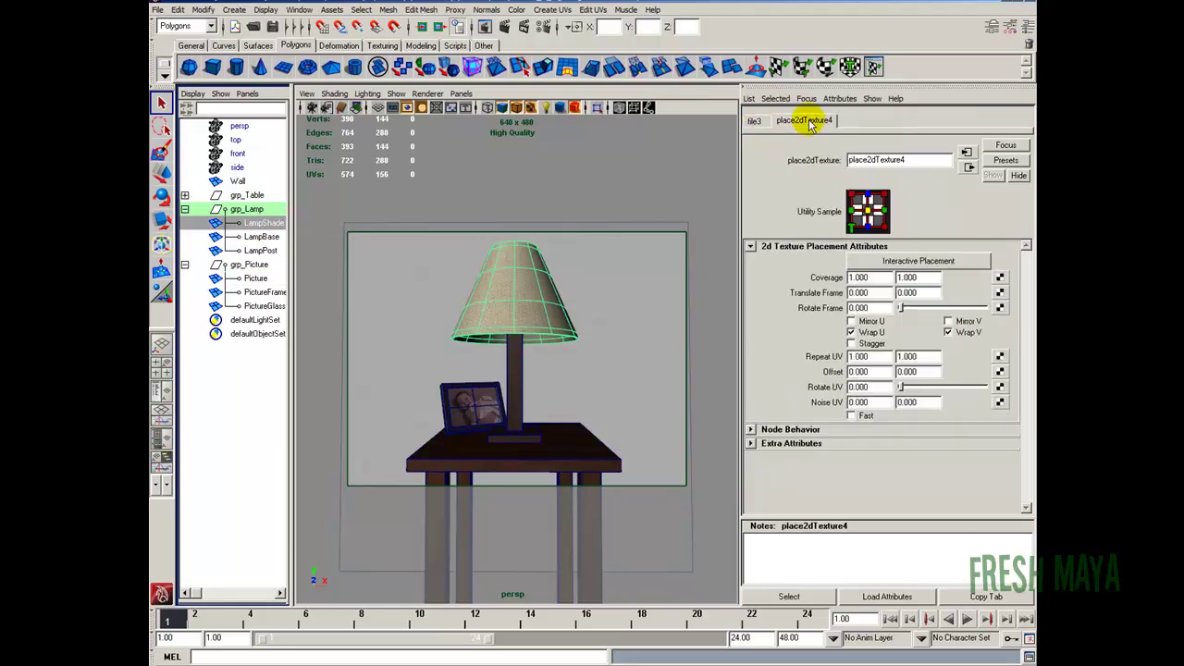
double_click(858, 356)
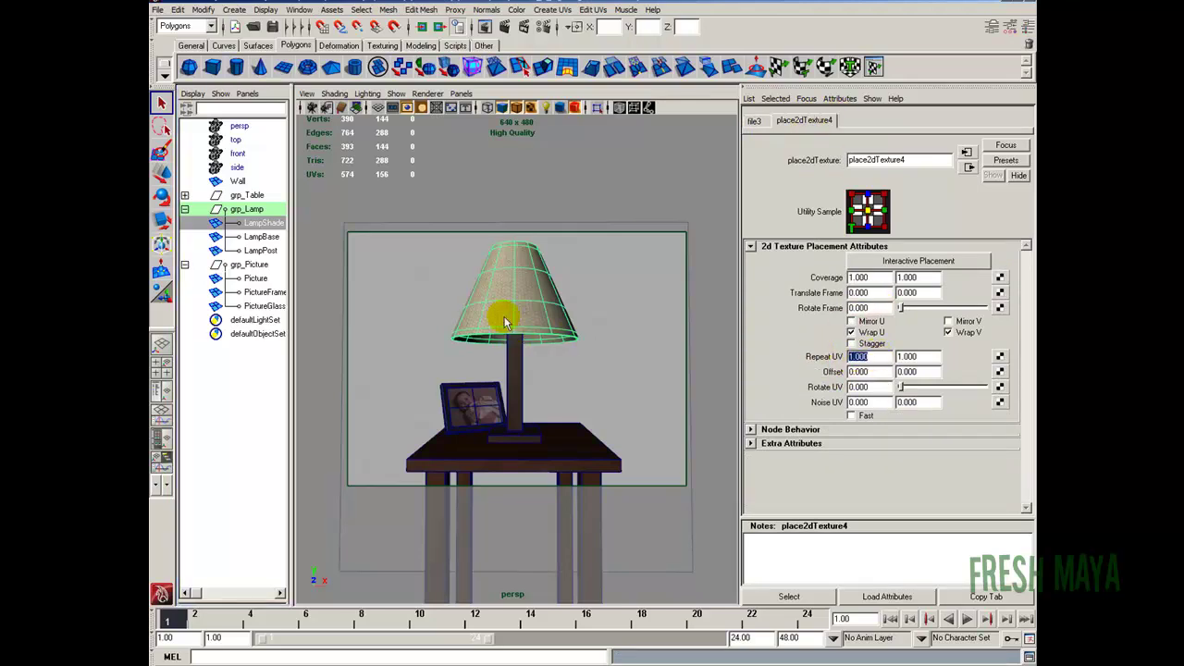
scroll(567, 343, up, 5)
scroll(568, 370, down, 2)
alt+drag(561, 374, 542, 357)
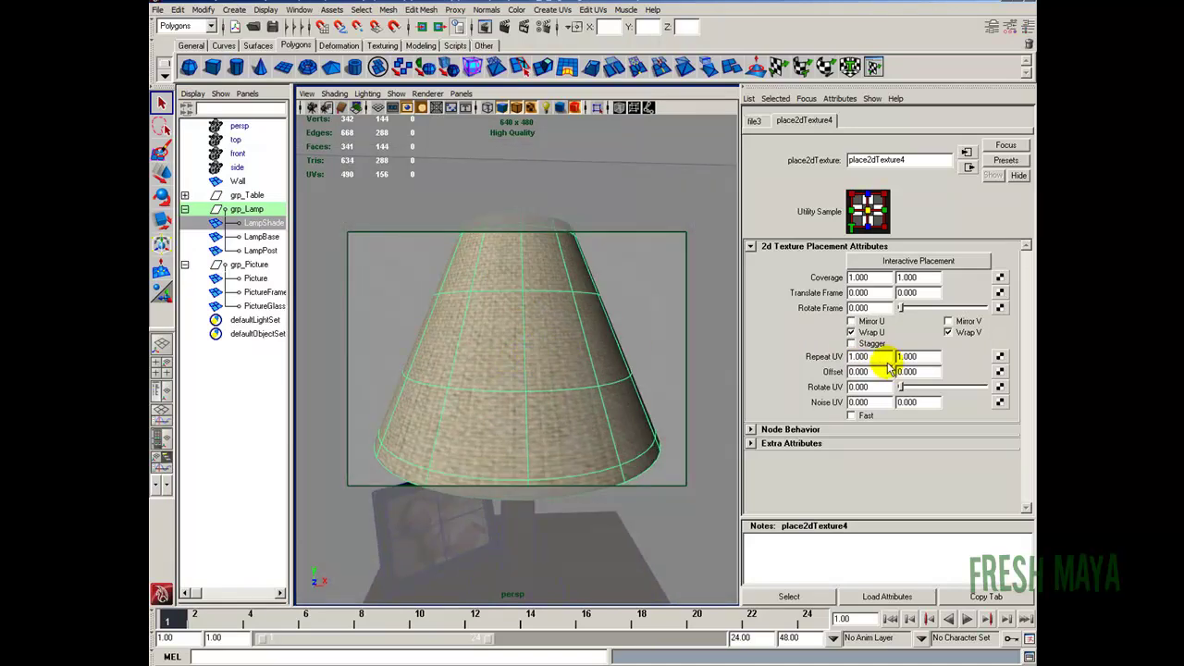
Set Repeat UV to 2.000 and 2.000, then zoom in on the tiled shade.
click(869, 357)
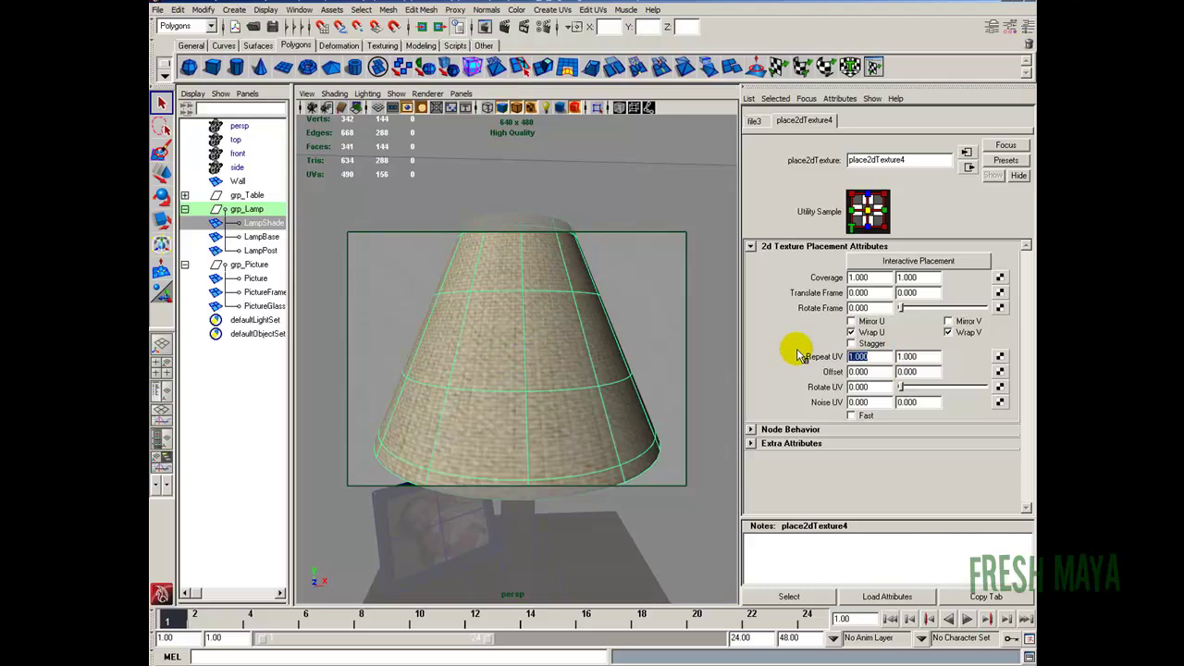
text(2)
key(Return)
click(925, 356)
text(2)
key(Return)
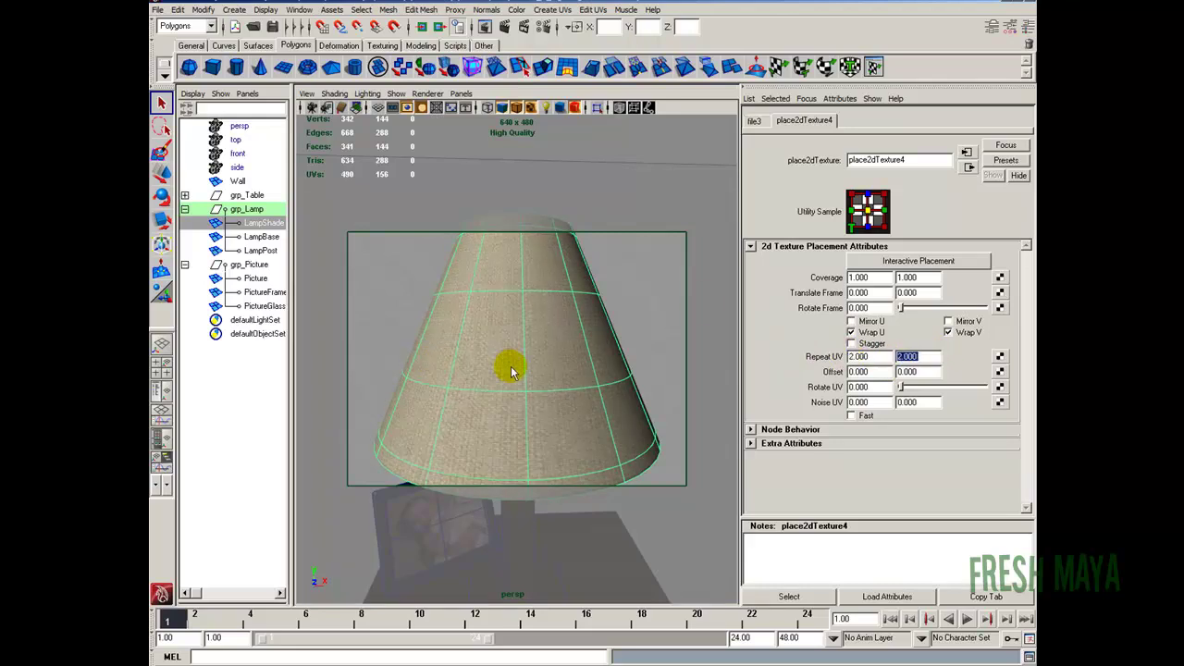
alt+right_drag(508, 364, 493, 390)
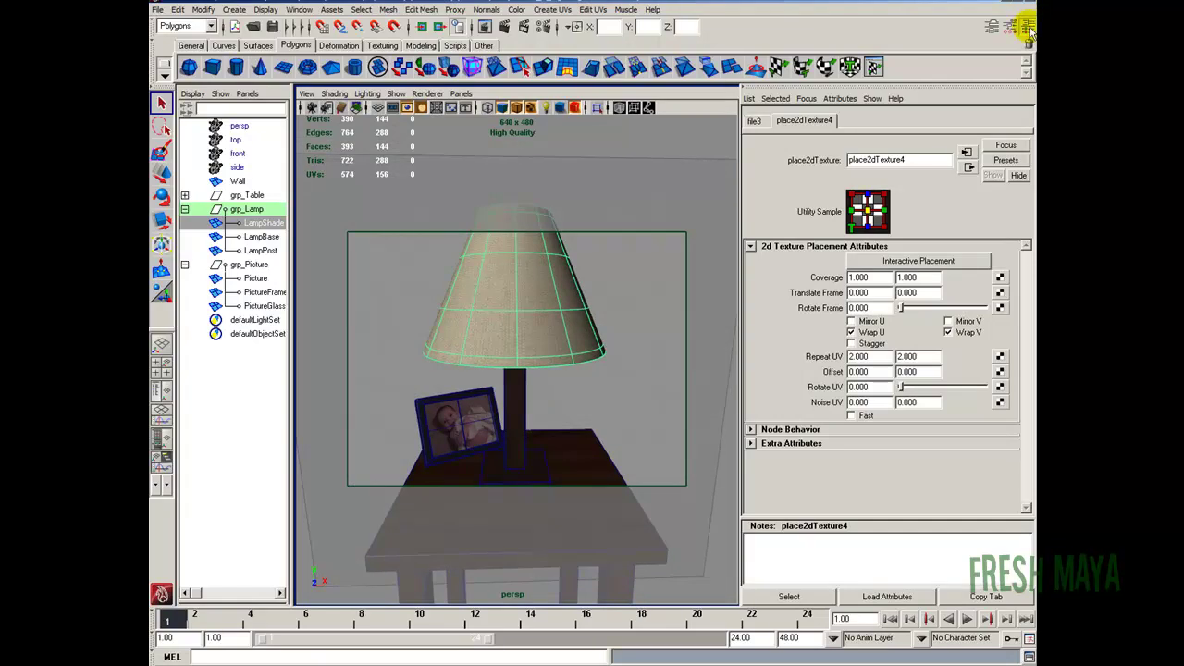
Switch to a single perspective view, jump to the RenderAngle1 bookmark, and save the scene.
click(1028, 30)
click(162, 345)
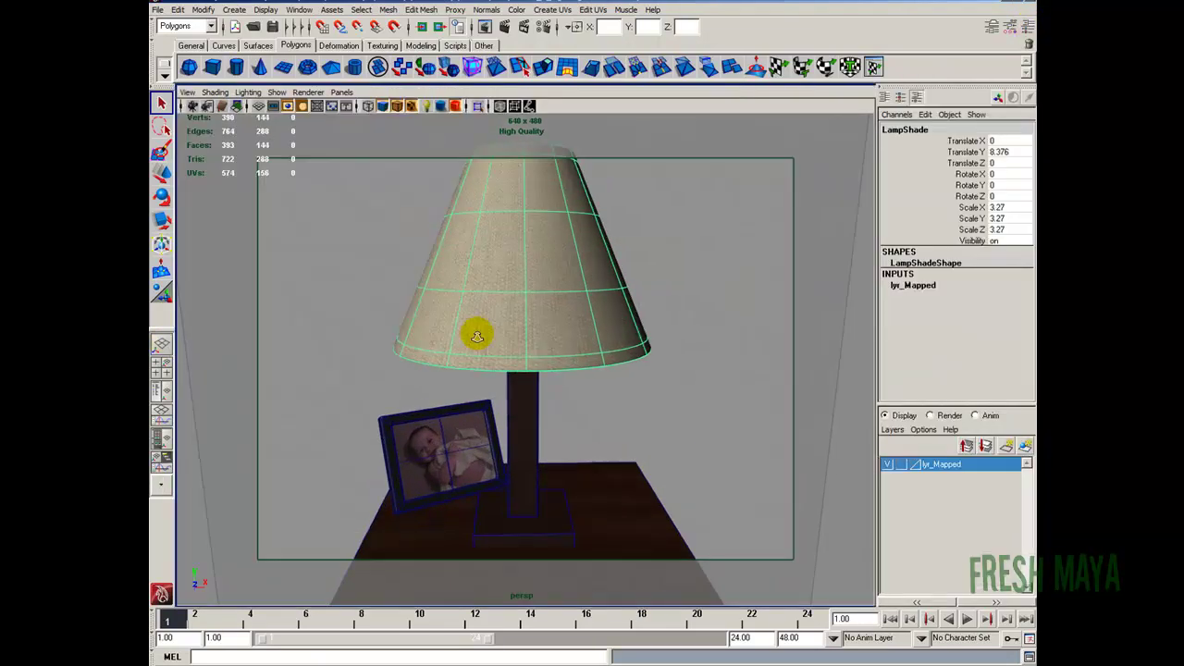
alt+drag(476, 335, 458, 361)
click(188, 92)
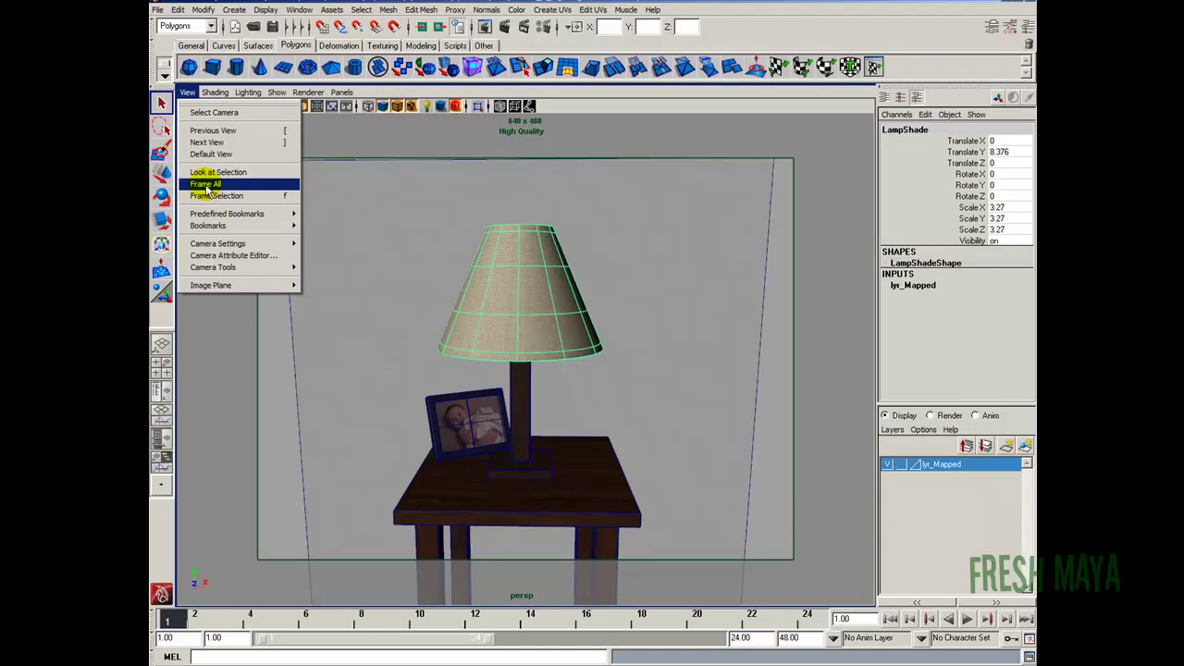
mouse_move(278, 226)
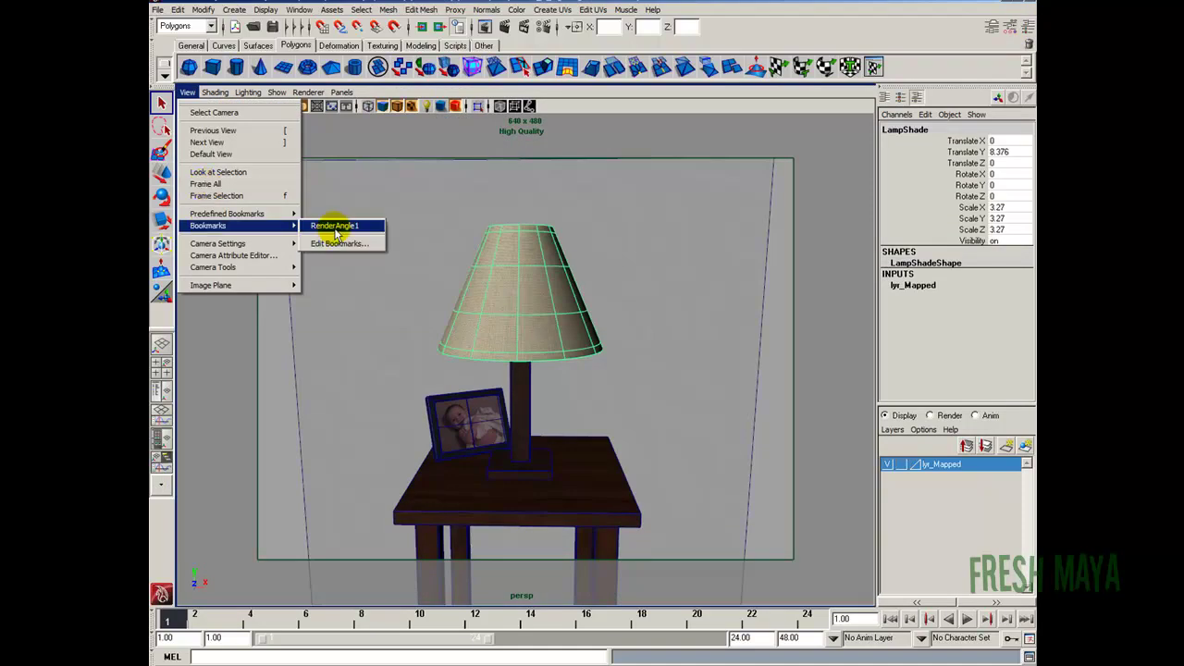
click(337, 230)
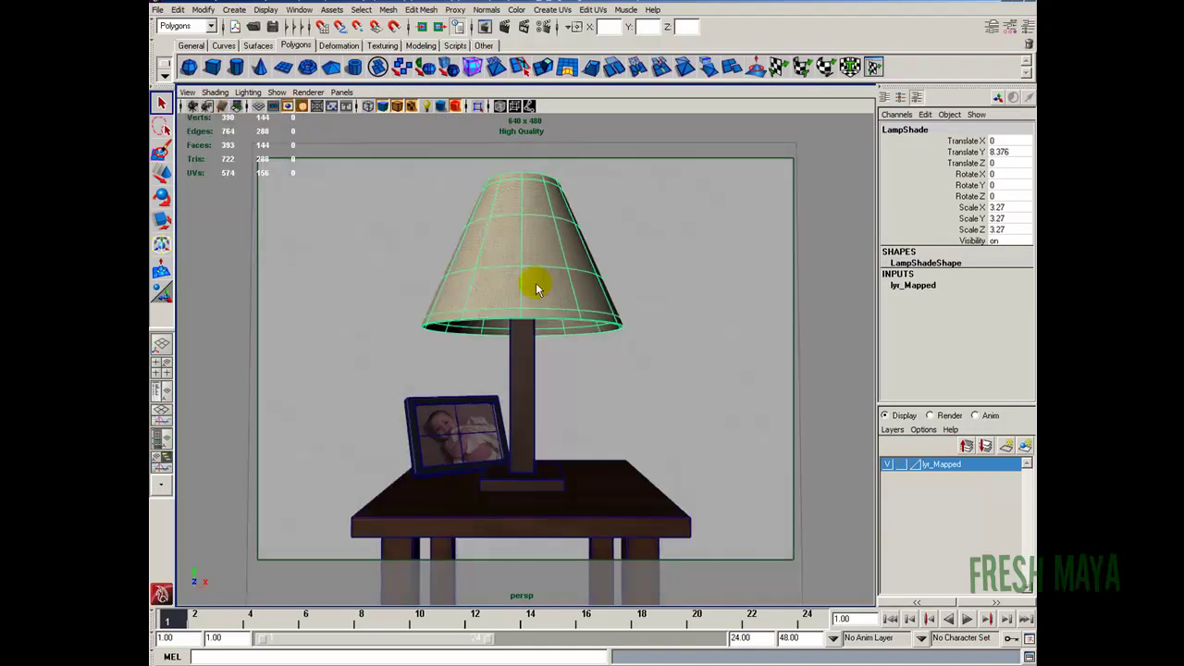
click(273, 26)
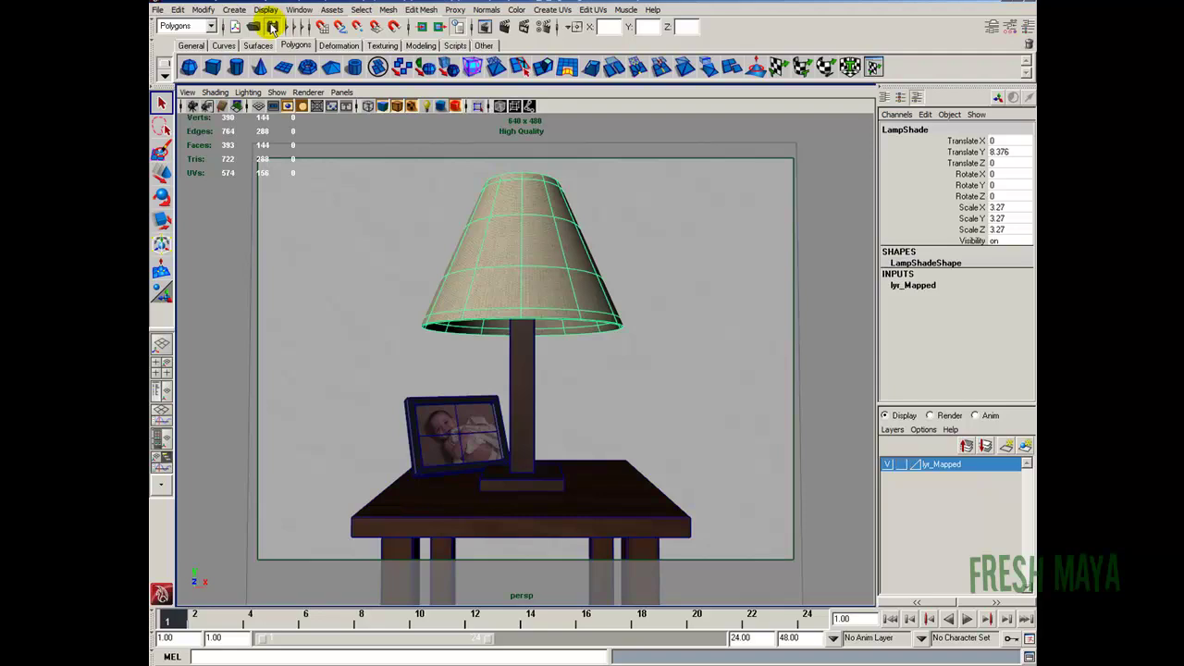
Set Render Settings to mental ray with the Preview quality preset.
click(543, 27)
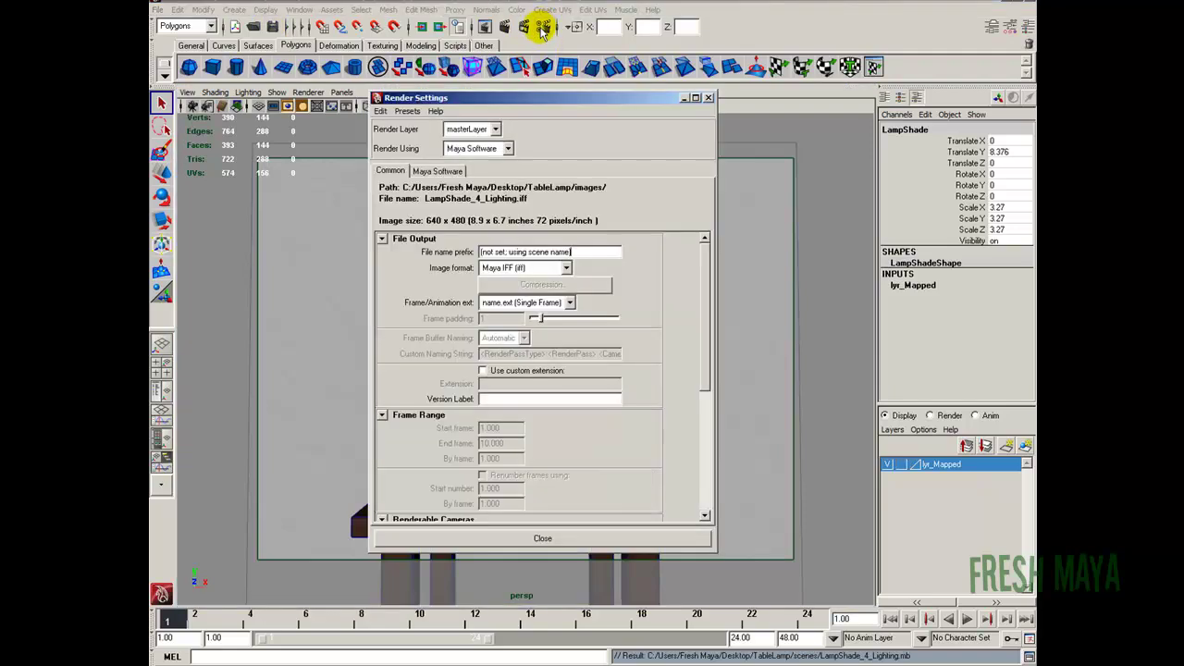
click(507, 148)
click(495, 197)
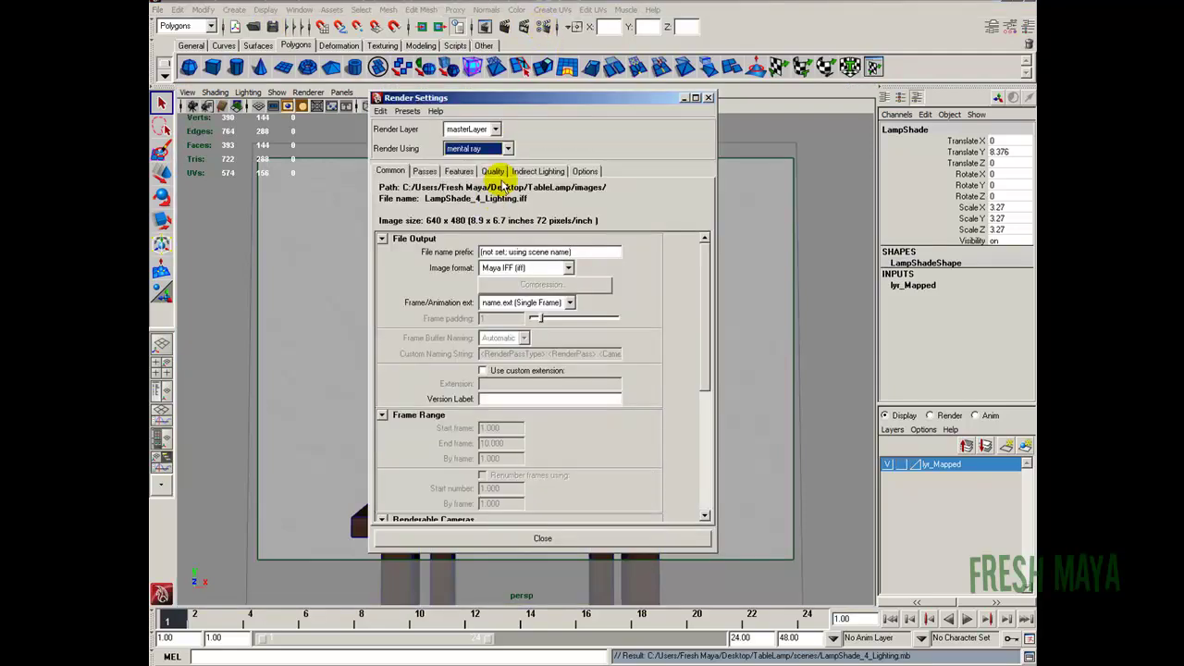
click(493, 172)
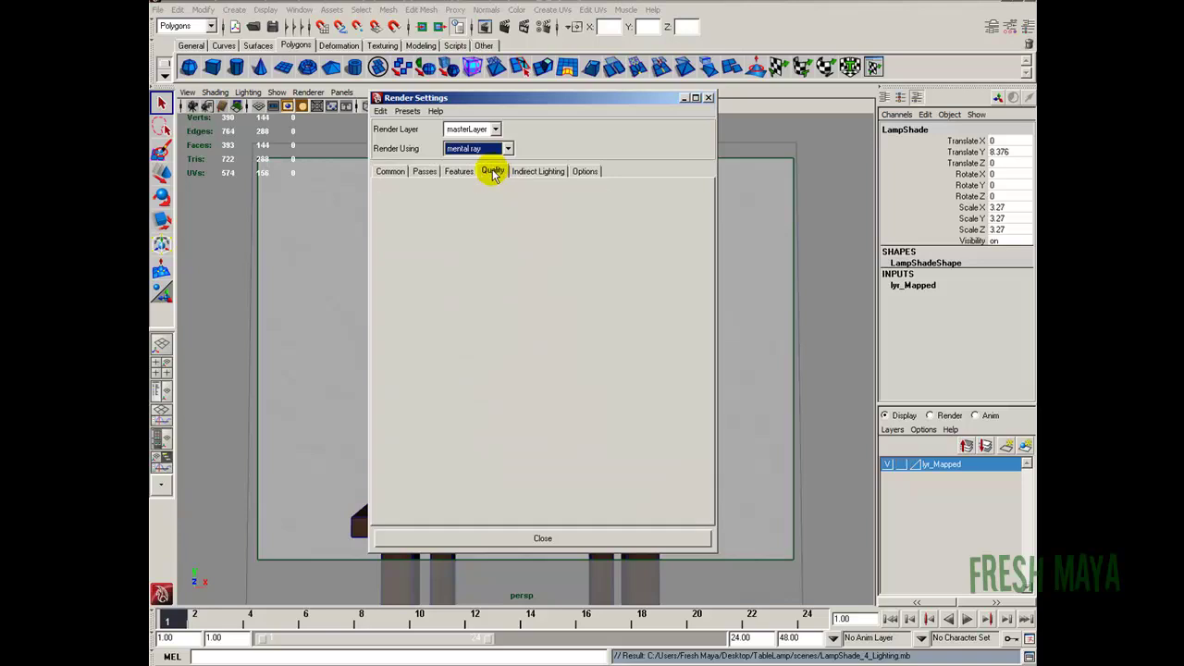
click(580, 191)
click(523, 252)
click(544, 538)
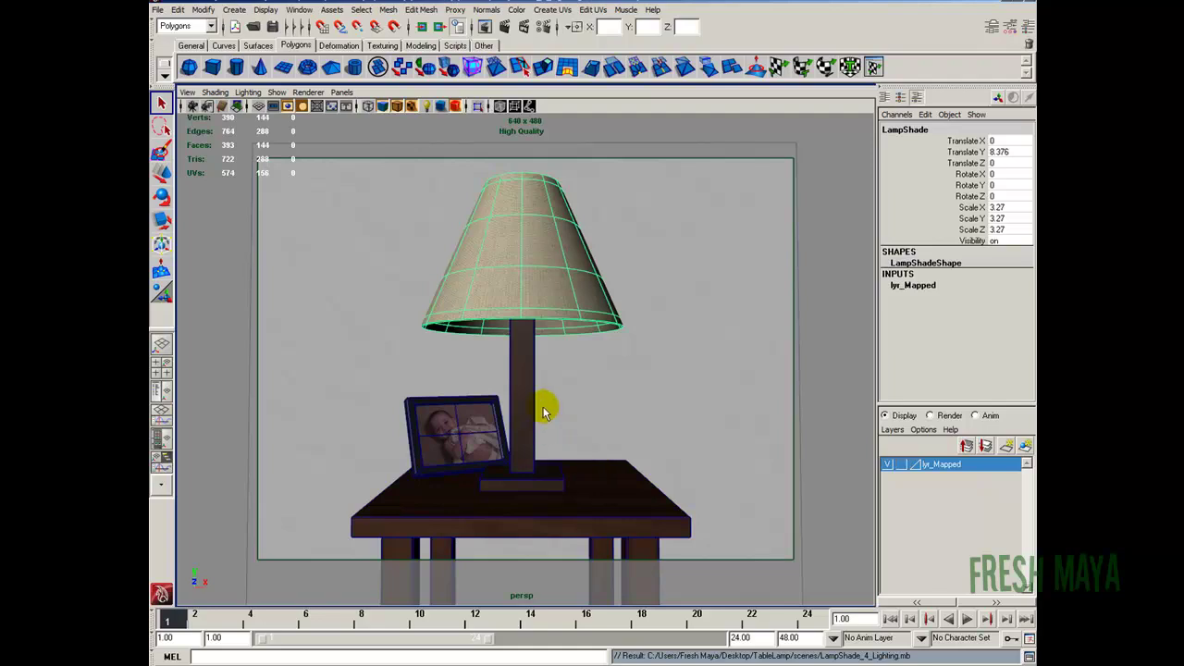
Adjust the perspective view and bookmark it as RenderAngle.
alt+middle_drag(542, 401, 515, 418)
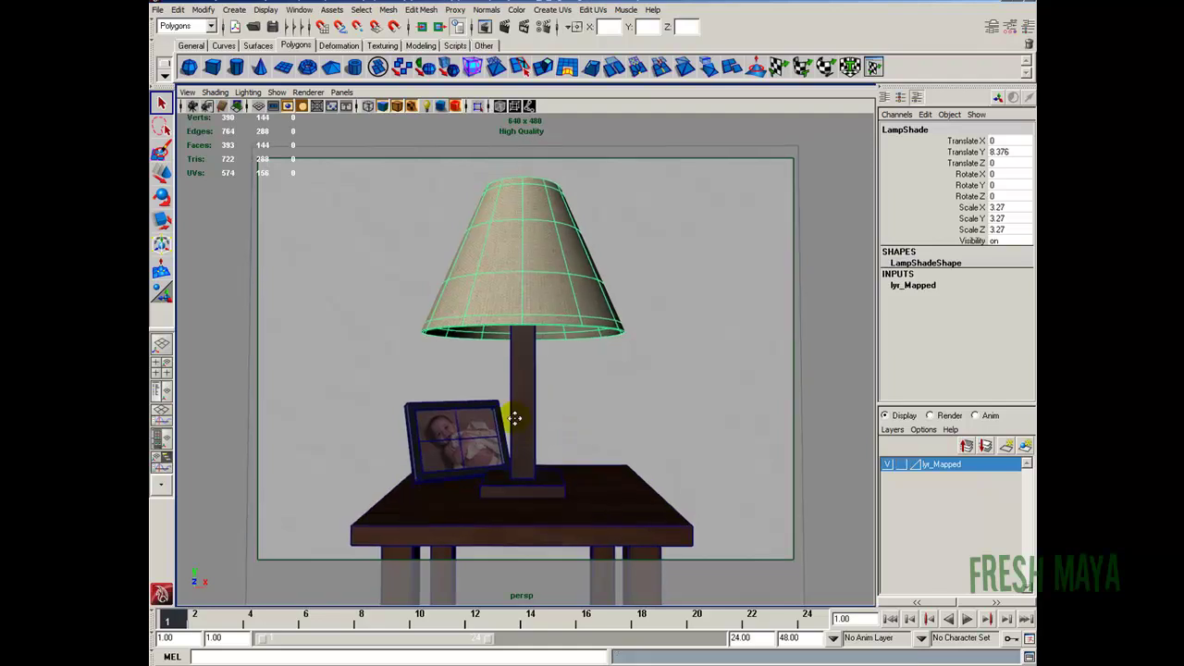
alt+drag(515, 418, 515, 421)
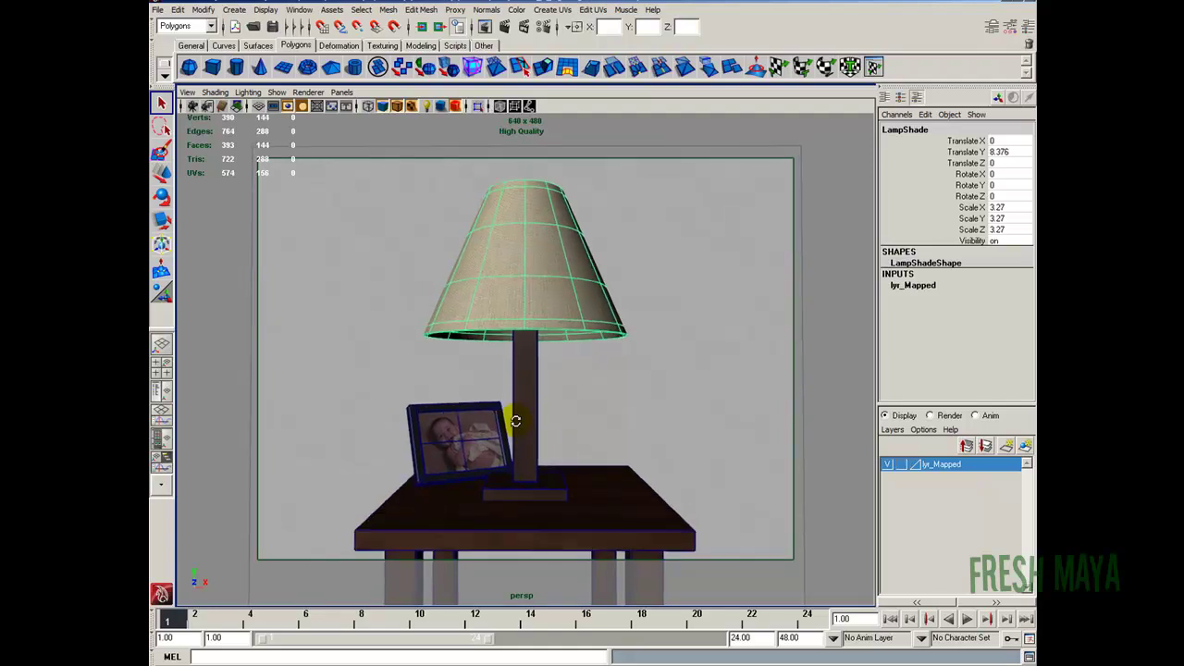
alt+middle_drag(516, 421, 522, 412)
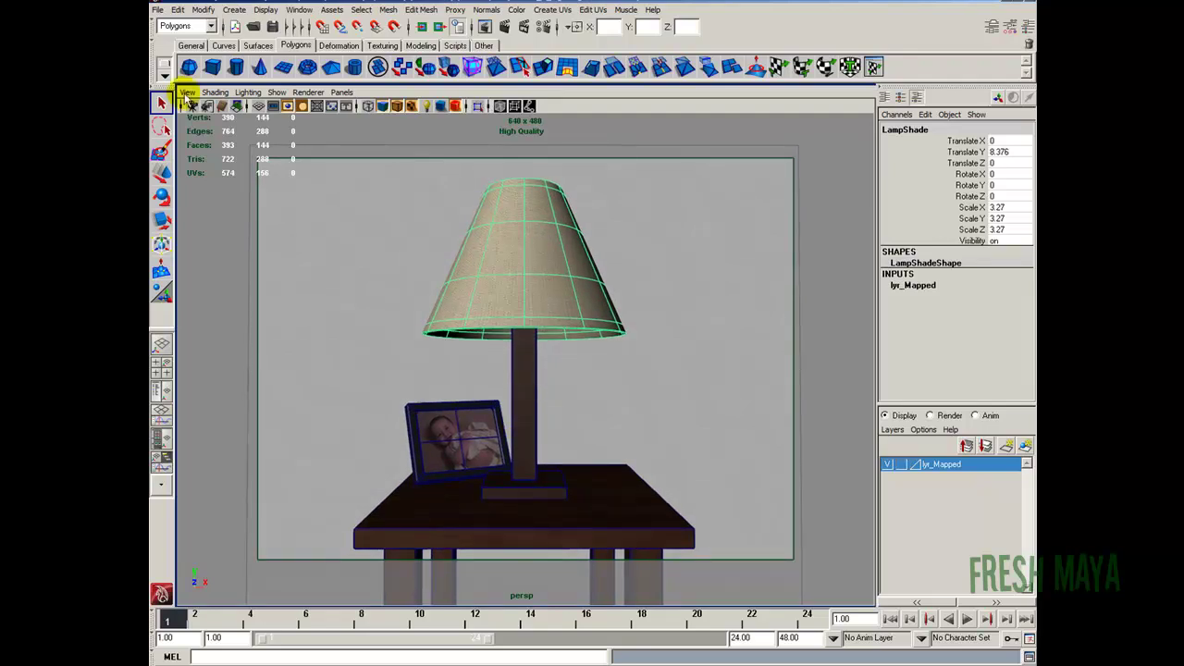
click(186, 93)
mouse_move(232, 229)
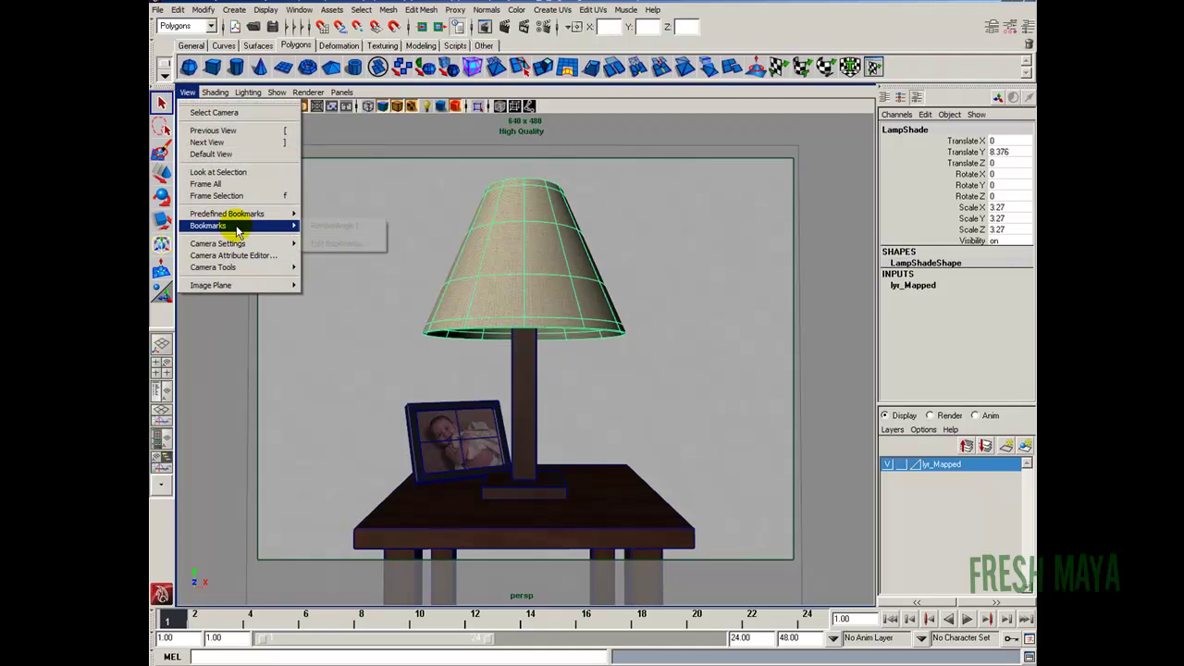
click(340, 246)
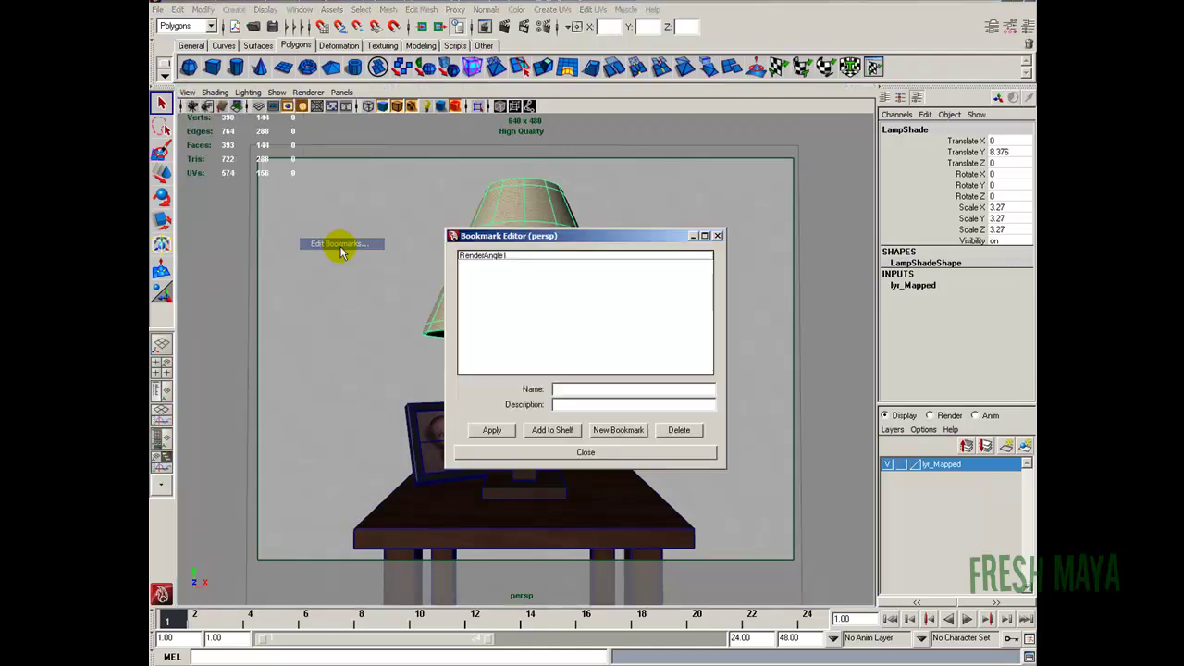
click(574, 387)
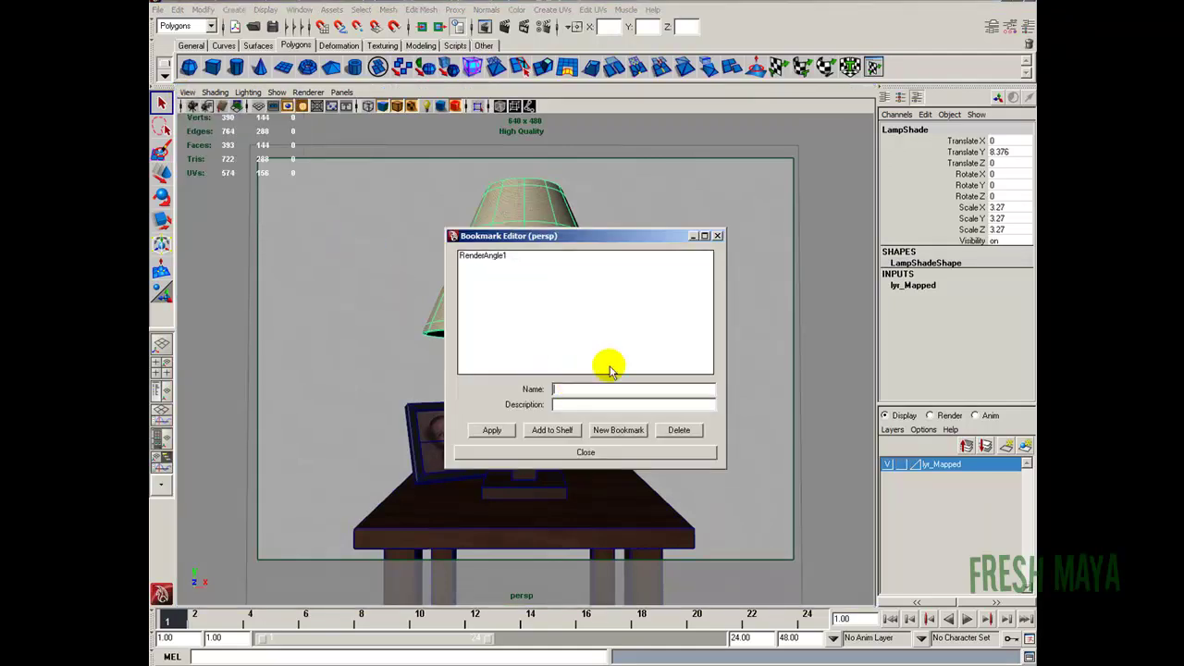
text(RenderAngle)
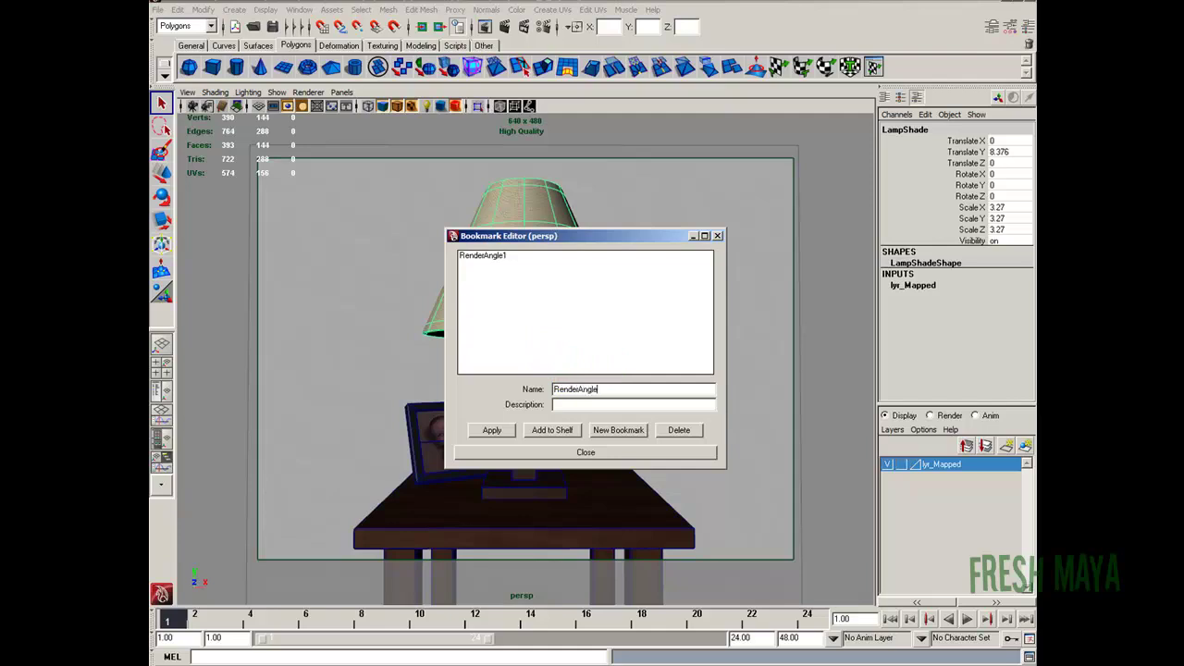
key(Return)
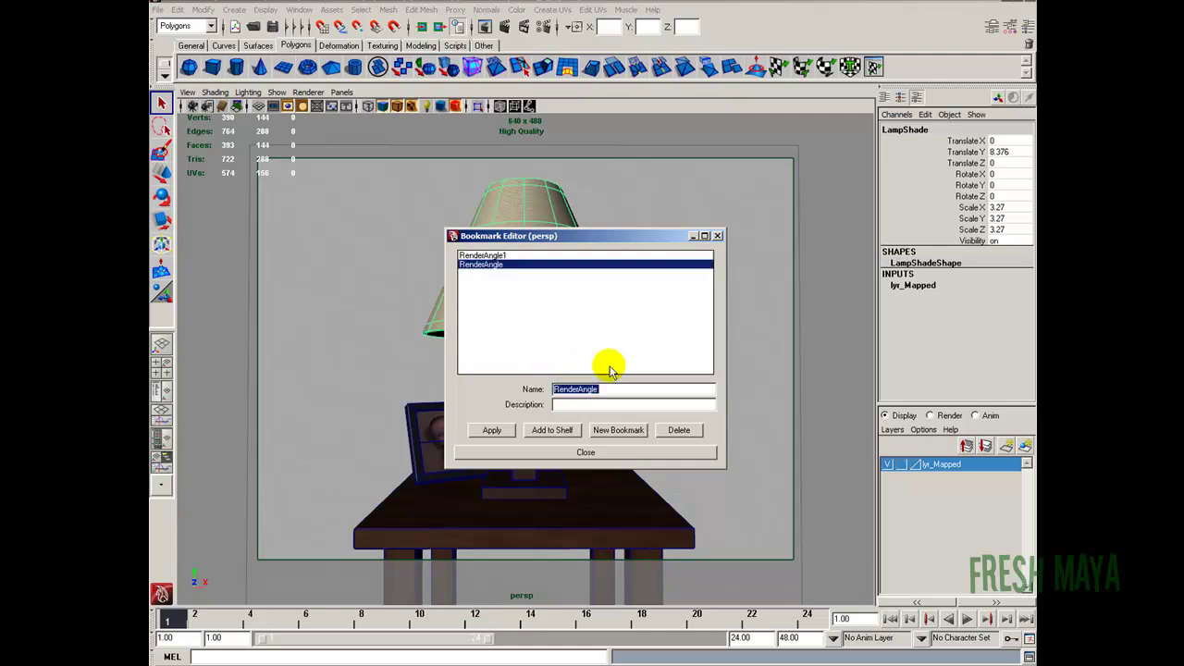
Delete the old RenderAngle1 bookmark and save LampShade_4_Lighting.mb again.
click(489, 256)
click(678, 430)
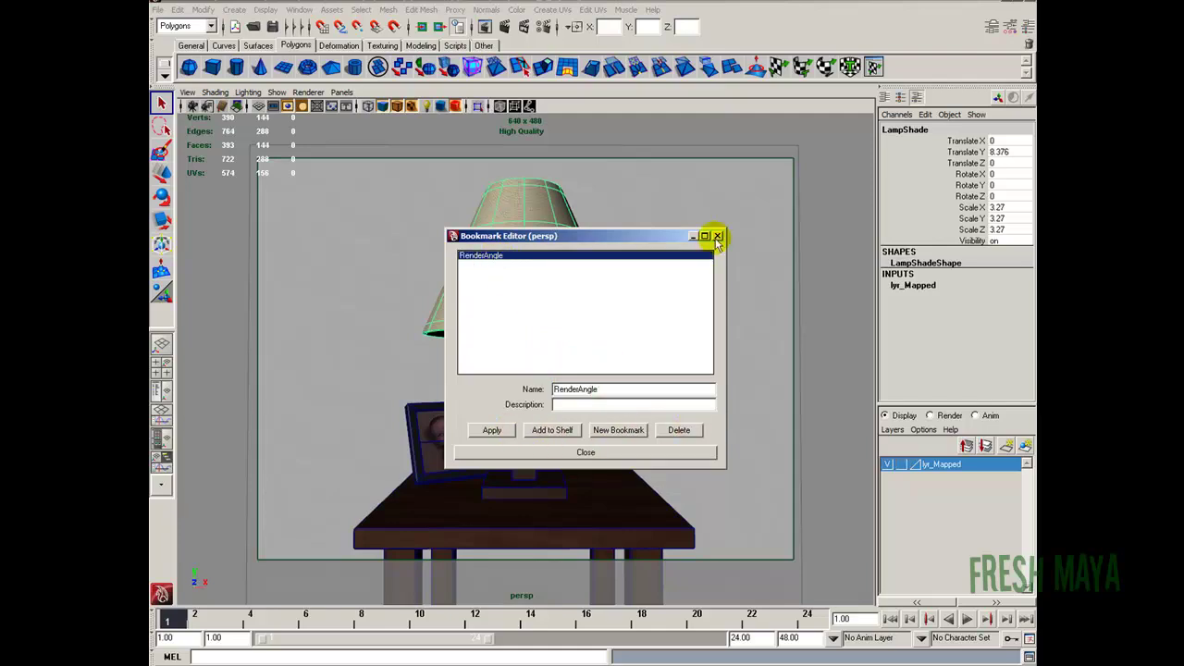
click(717, 236)
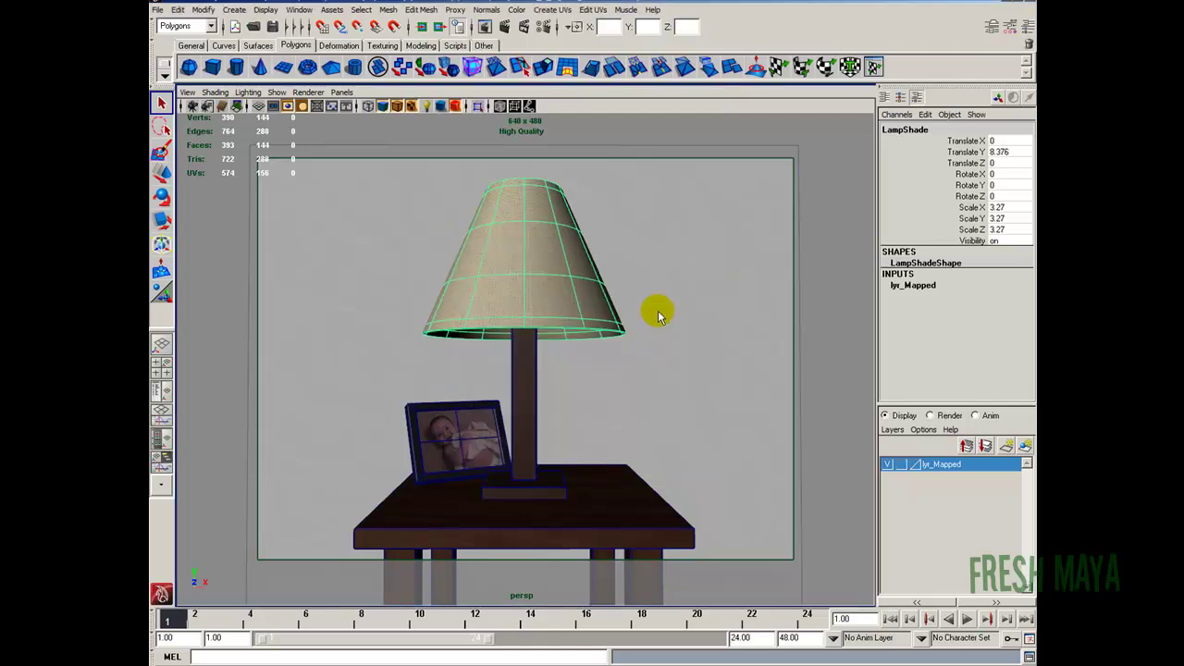
click(655, 312)
click(271, 28)
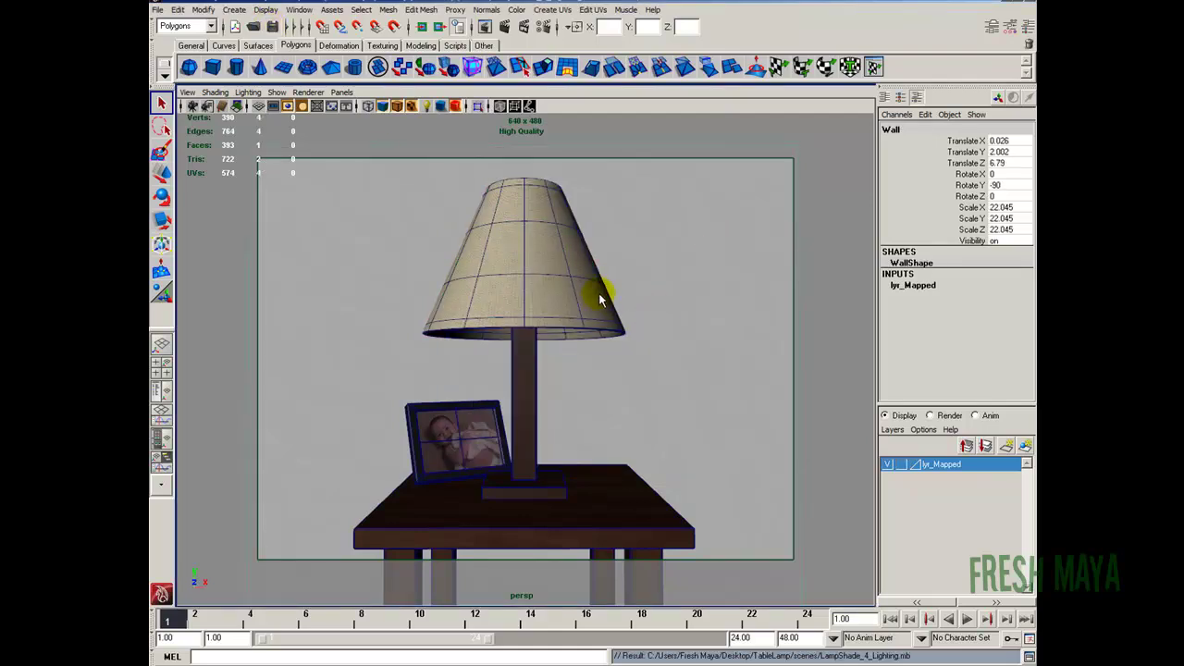
Render a mental ray test frame of the lamp scene, close it, and select the lamp post.
click(504, 26)
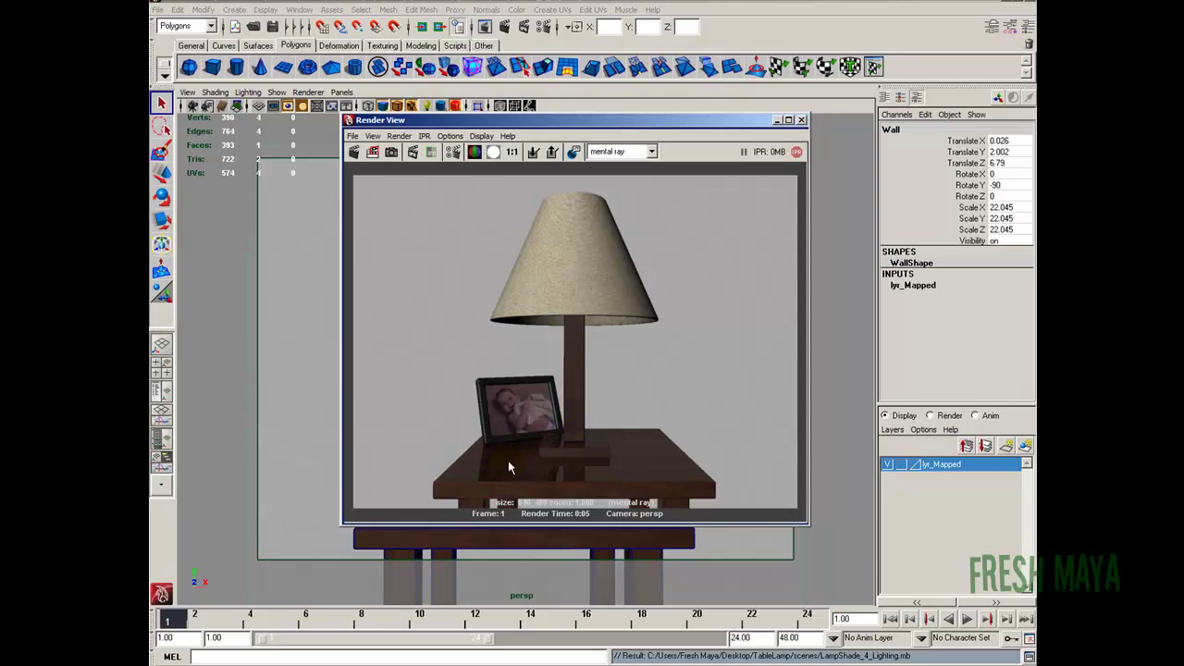
click(800, 120)
click(521, 435)
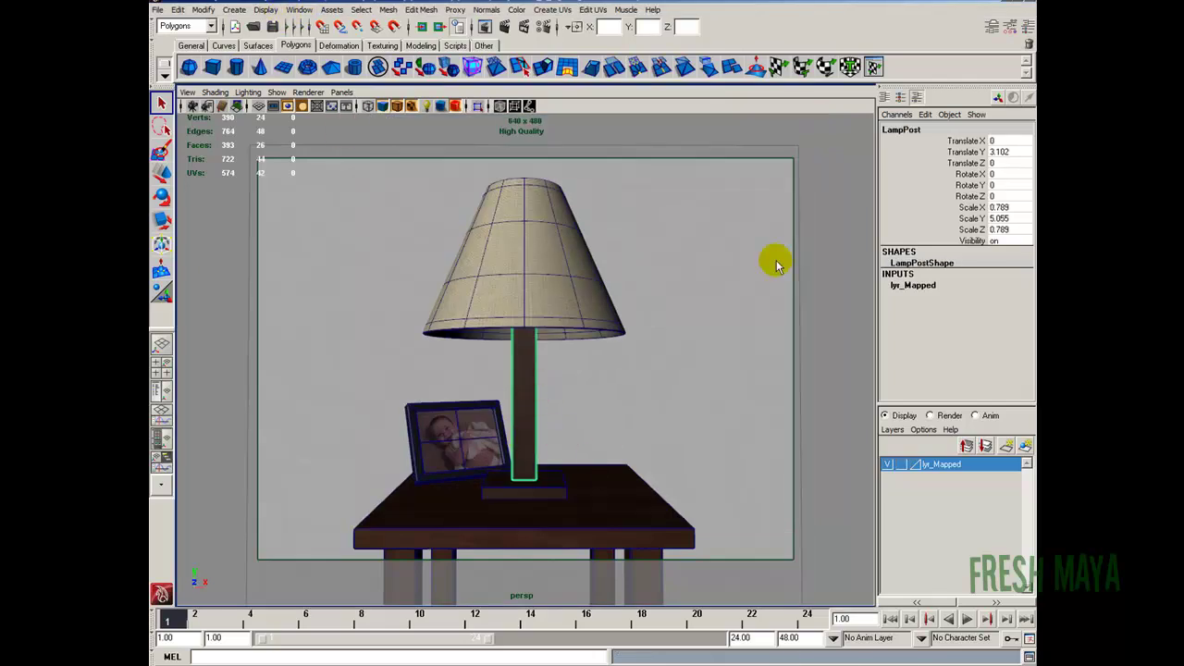
Set reflectivity to 0.033 on the lamp post, about 0.107 on the table, 0.223 on the picture frame.
click(989, 25)
click(922, 121)
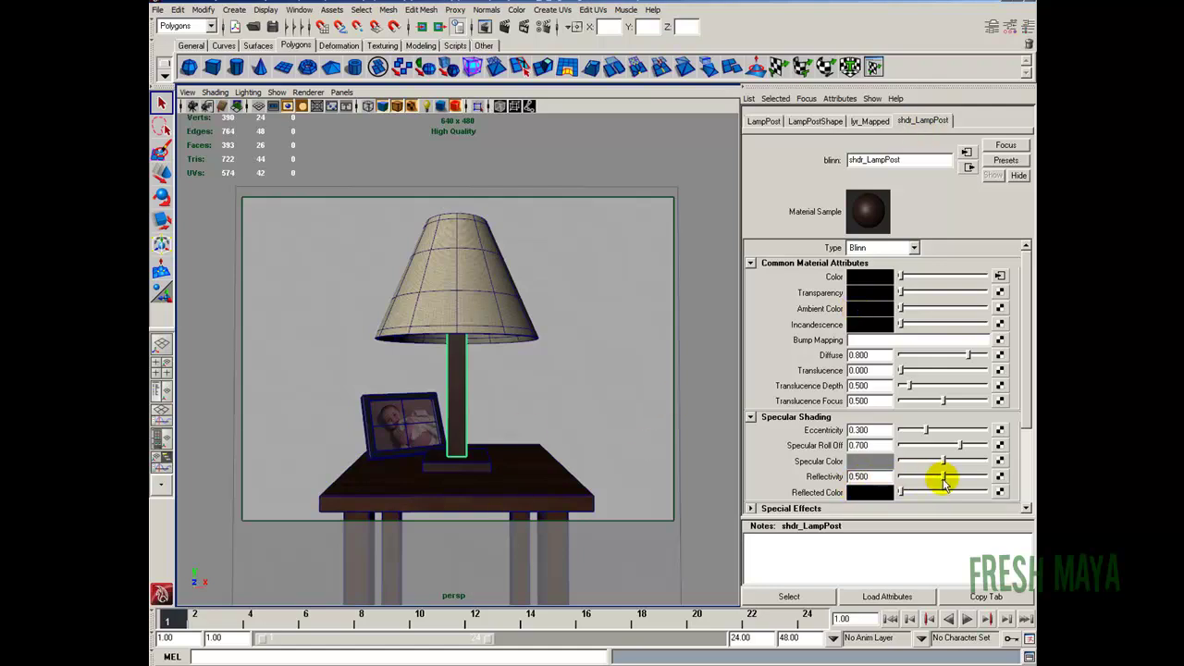
drag(944, 478, 903, 477)
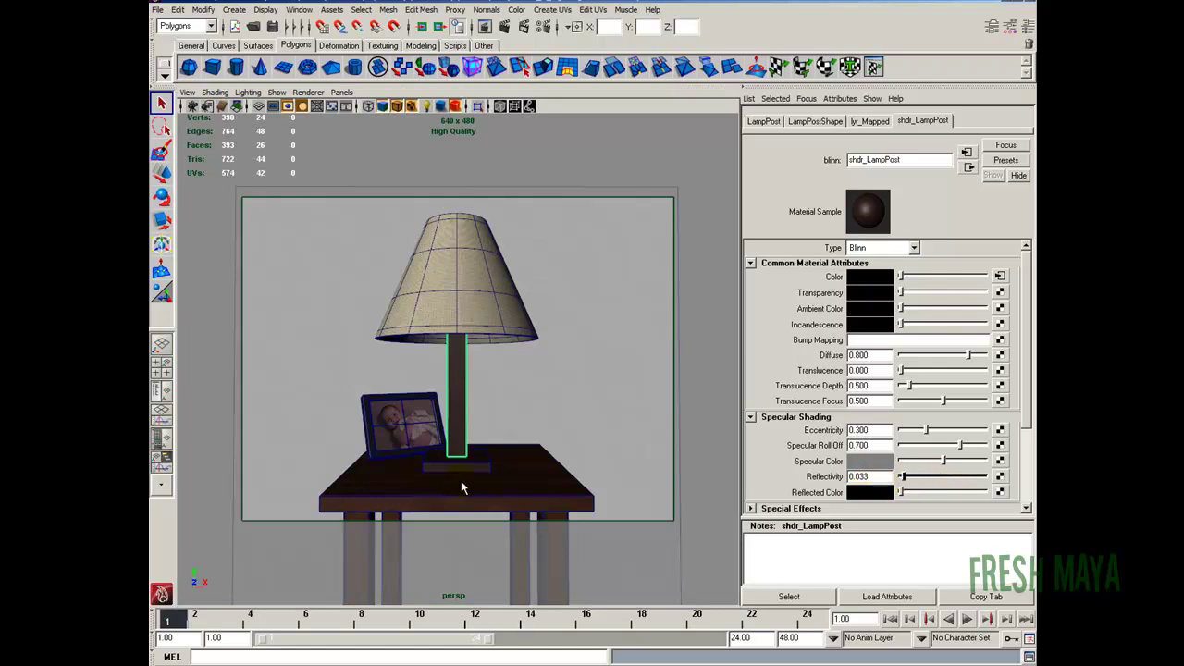
click(492, 481)
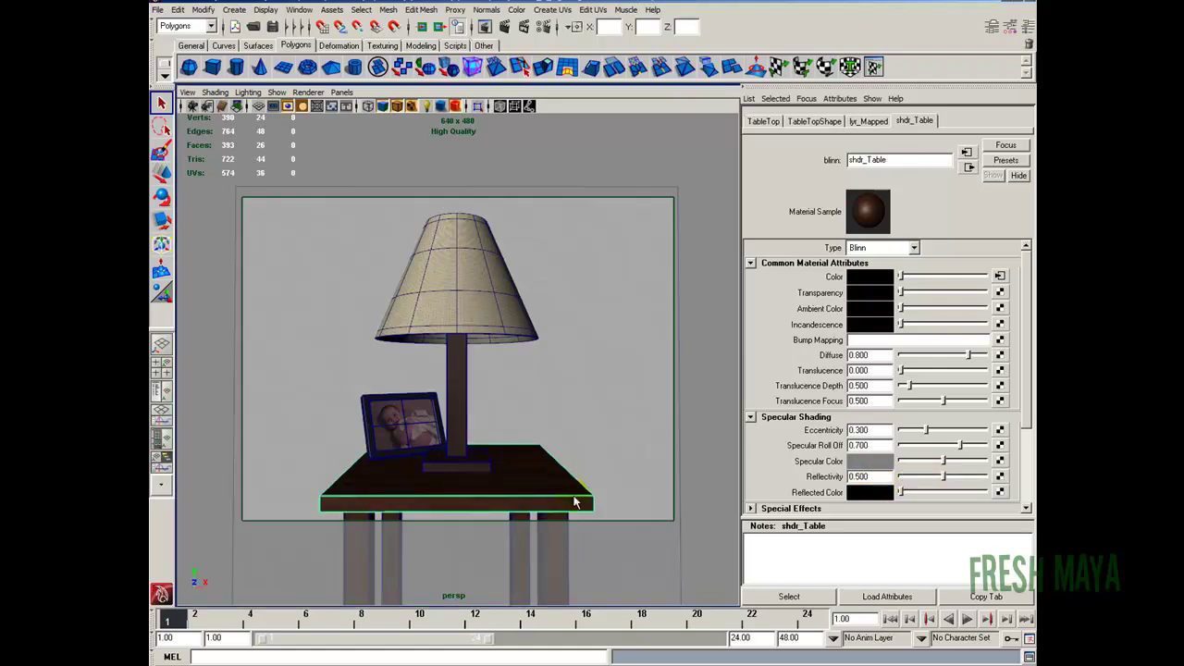
drag(944, 475, 911, 479)
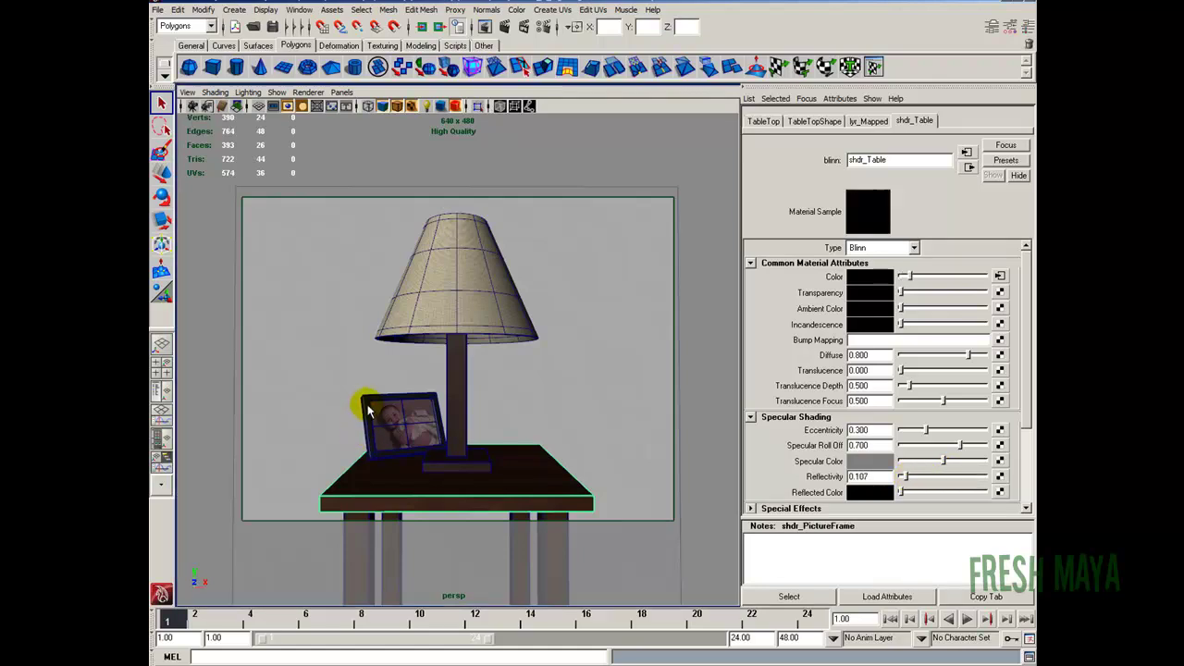
click(368, 413)
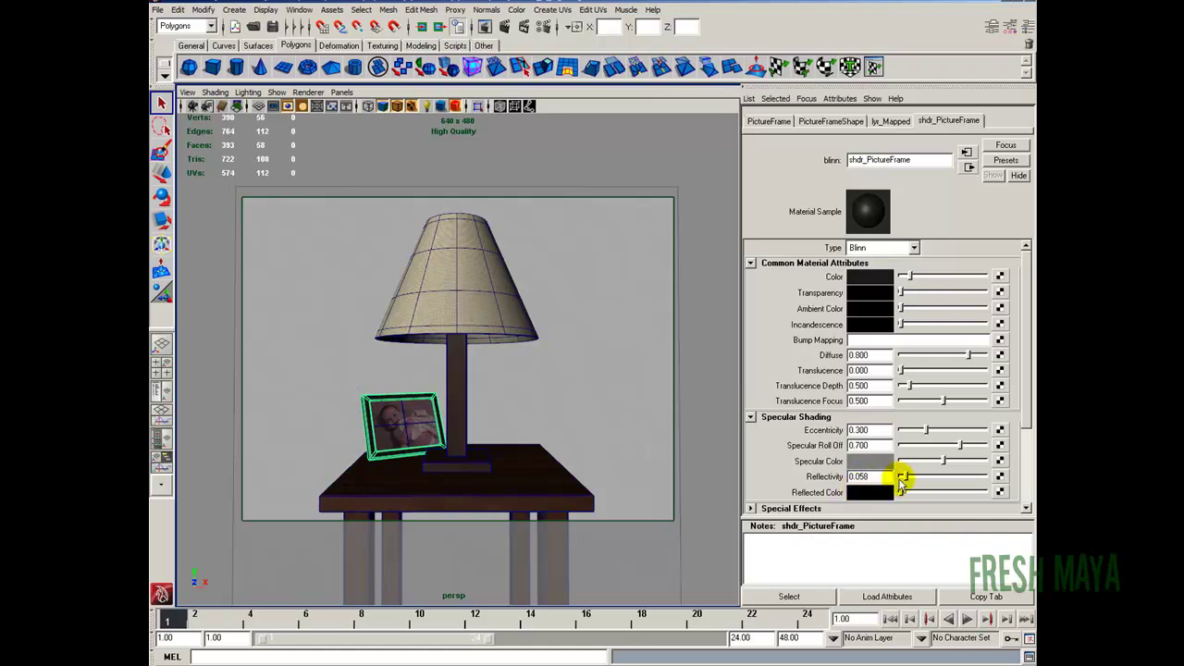
mouse_move(904, 476)
mouse_down()
mouse_move(923, 481)
mouse_move(911, 479)
mouse_up()
Test-render the scene, keep the image for comparison, and save LampShade_4_Lighting.mb.
click(573, 227)
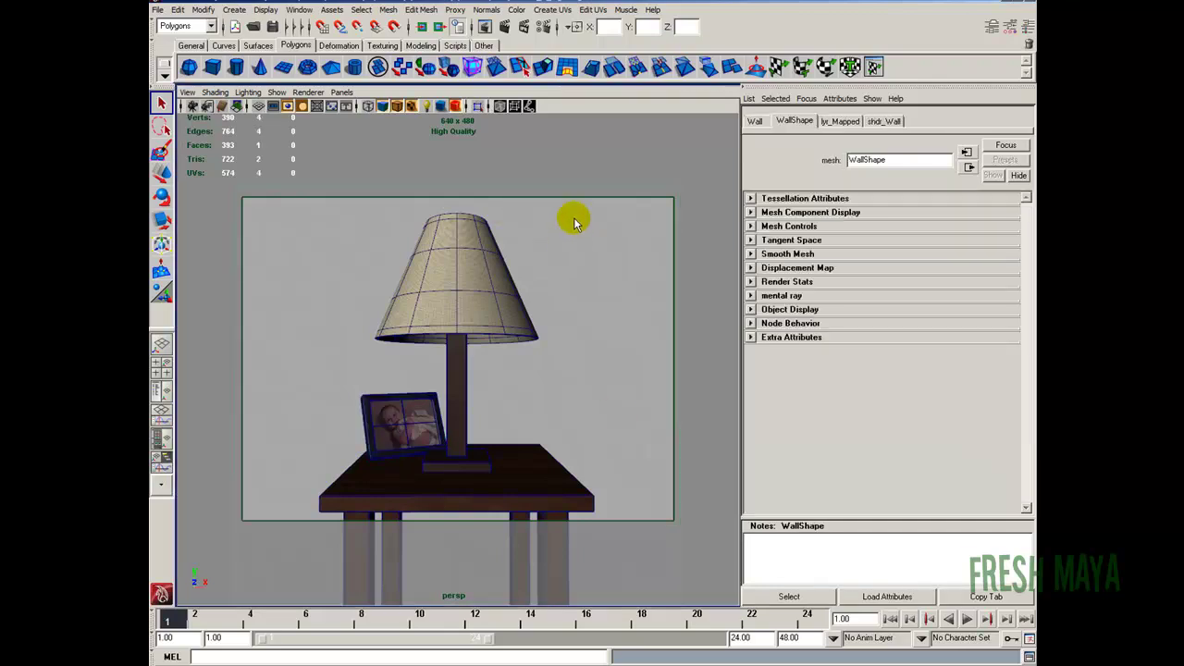
click(505, 28)
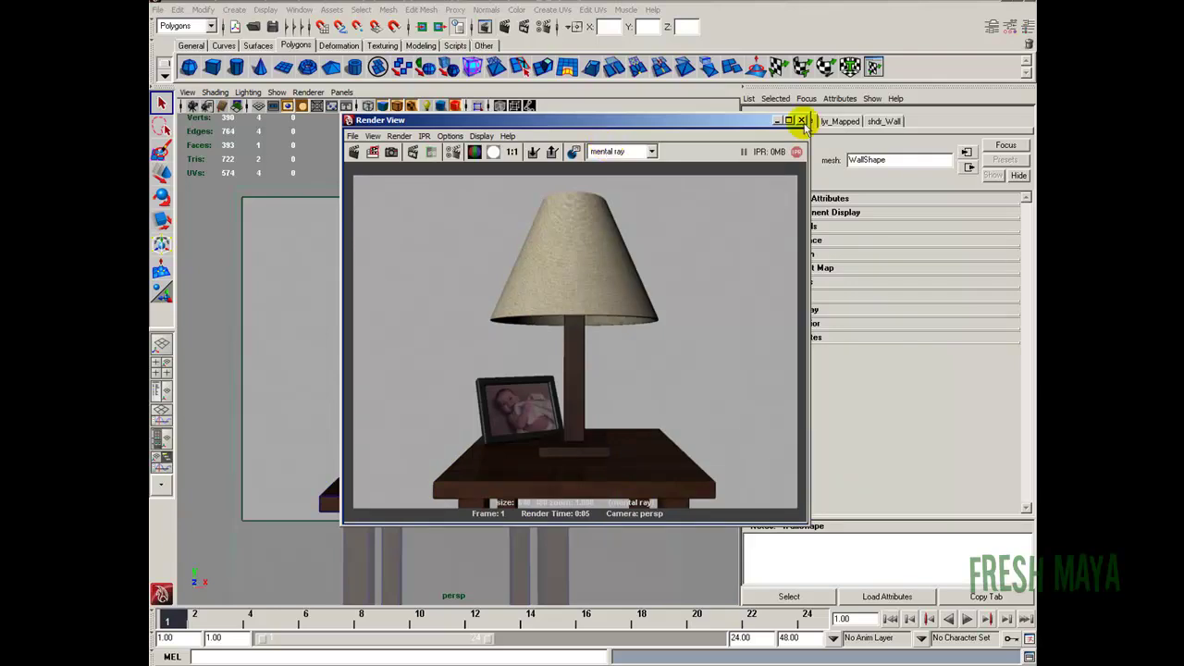
click(535, 150)
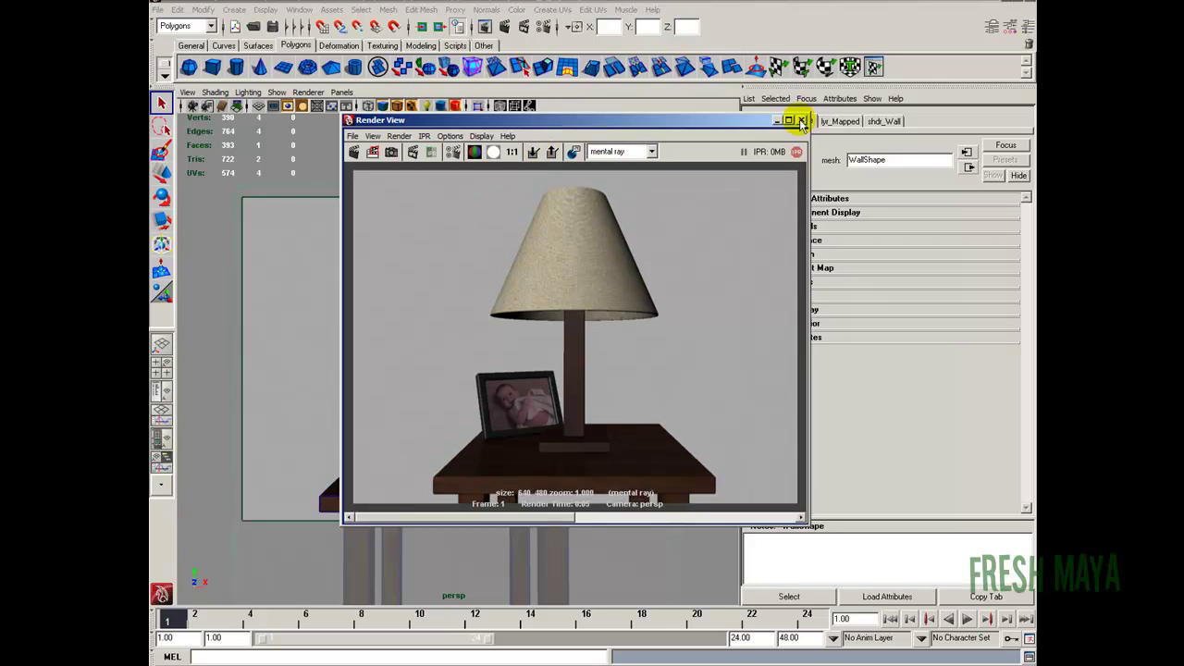
click(801, 122)
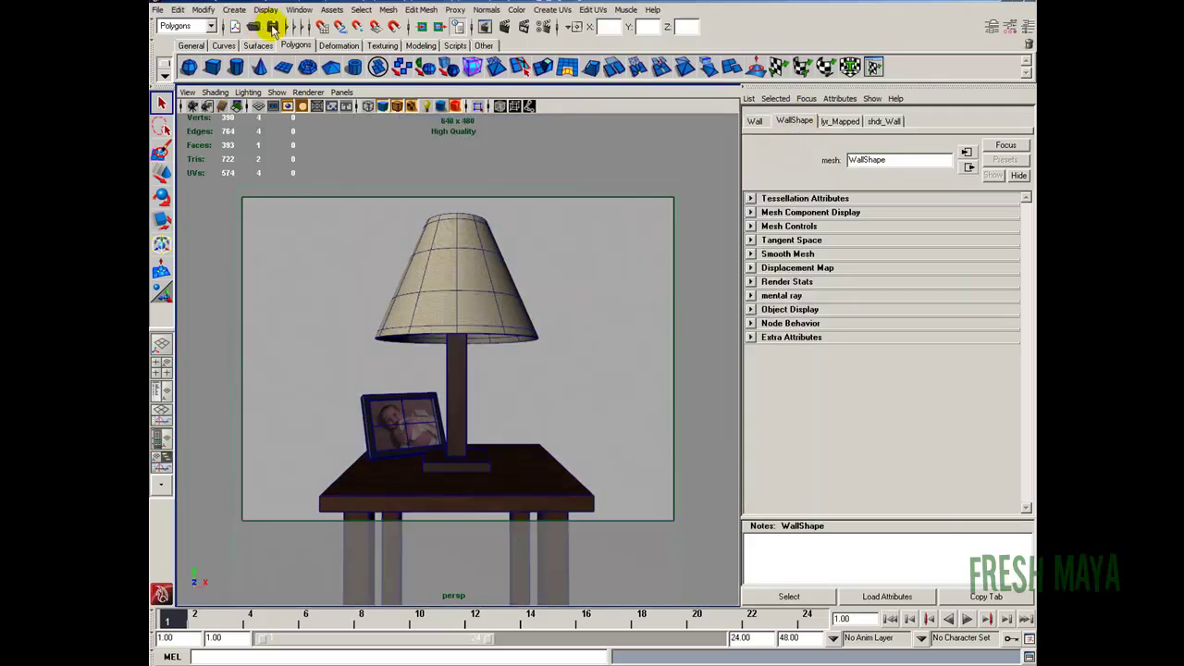
click(273, 27)
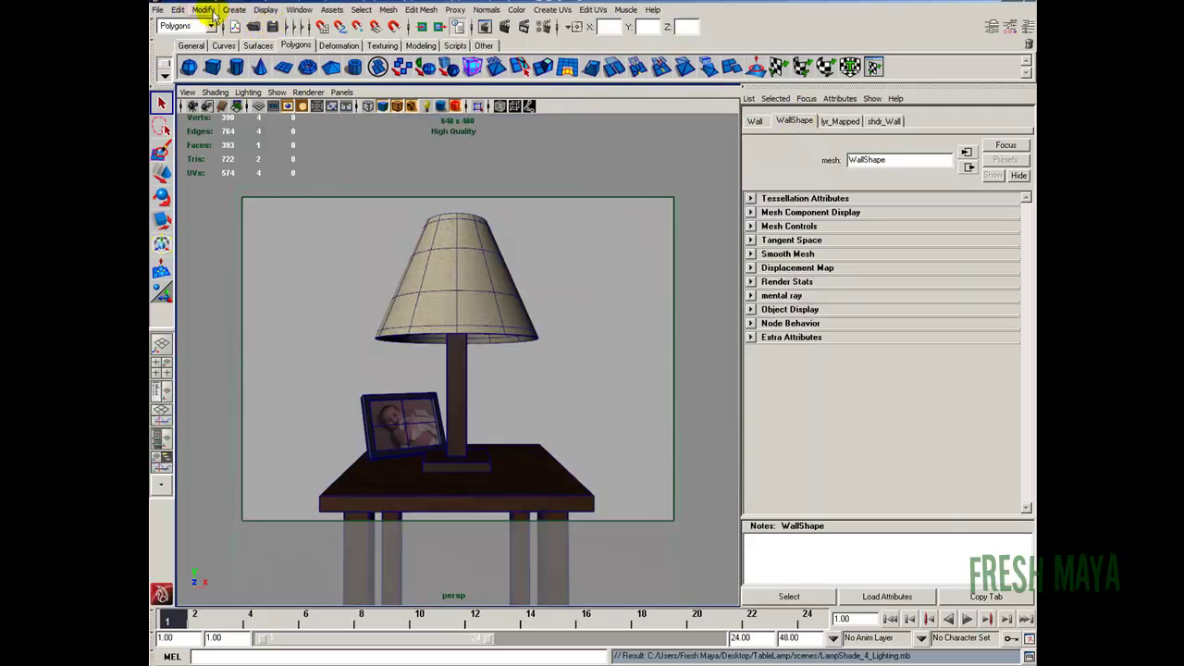
Create a point light in the lamp scene.
click(235, 11)
mouse_move(277, 76)
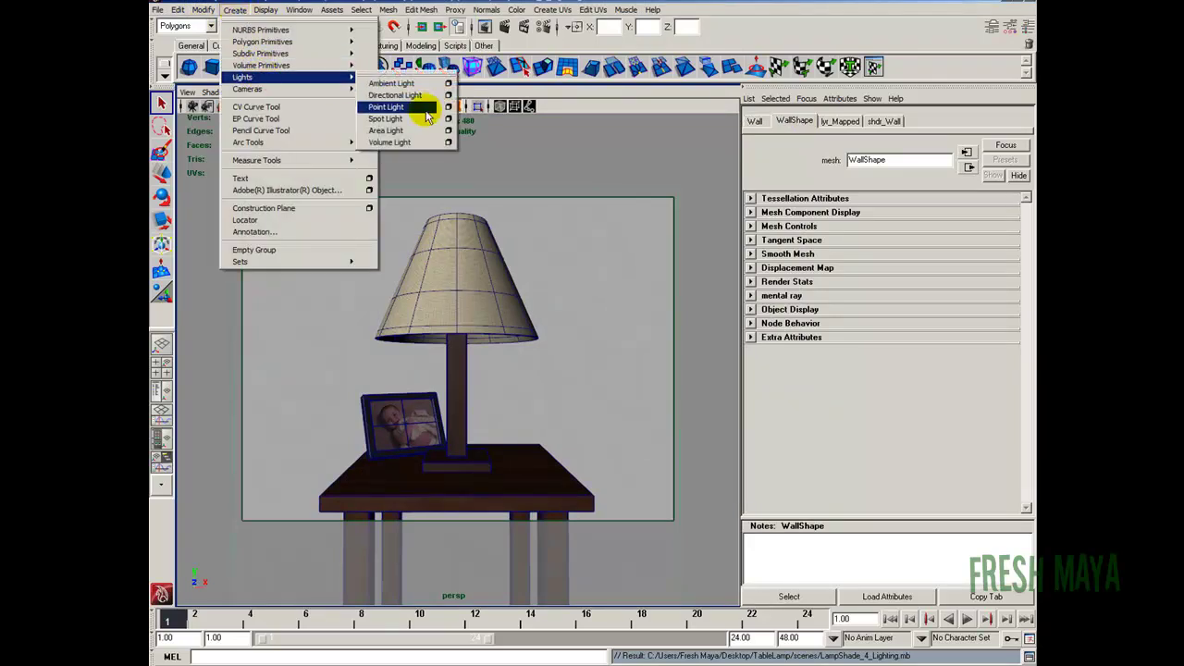
click(425, 108)
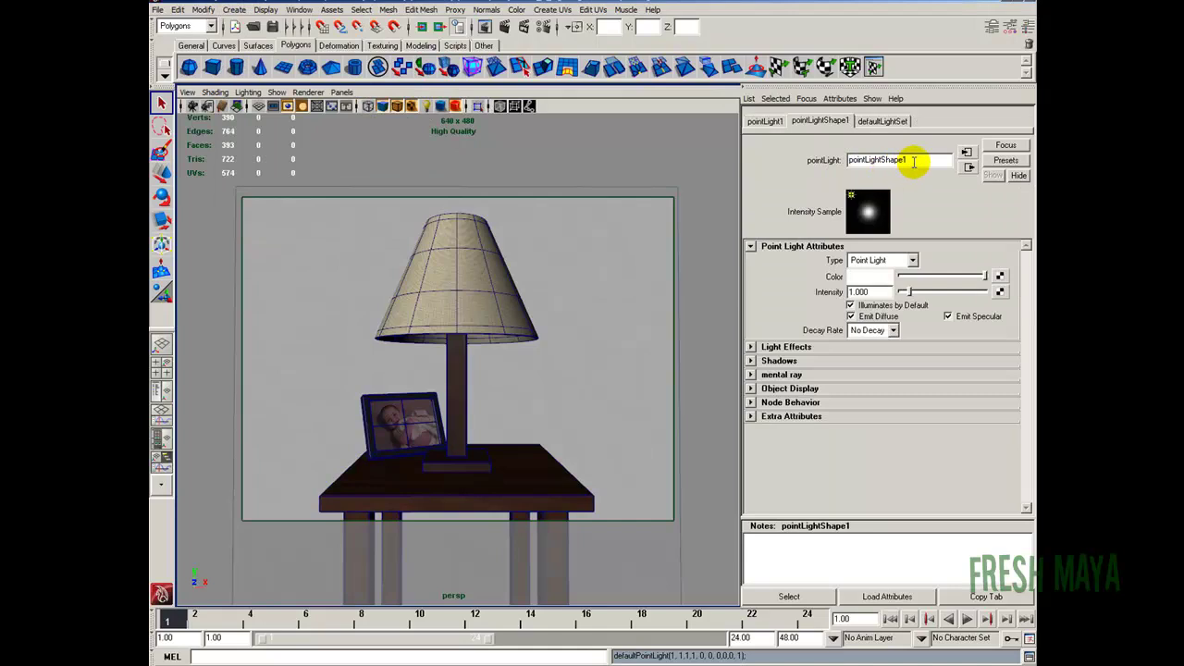
drag(914, 161, 853, 155)
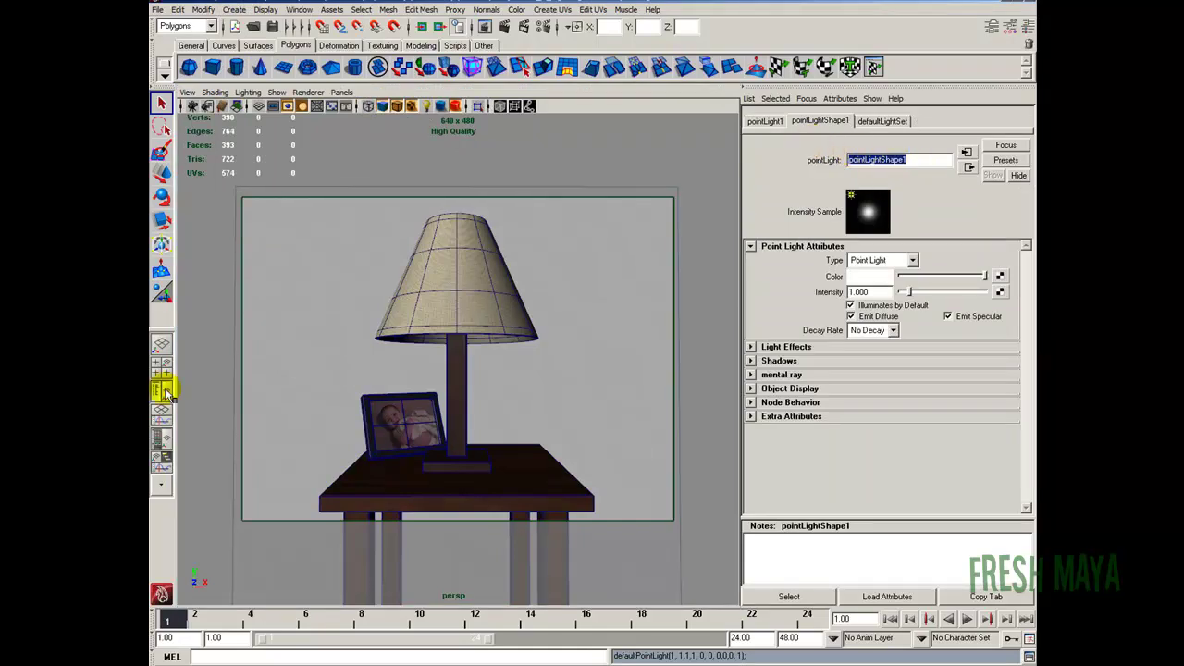
Show the Outliner beside the persp view and rename pointLight1 to LampLight.
click(162, 391)
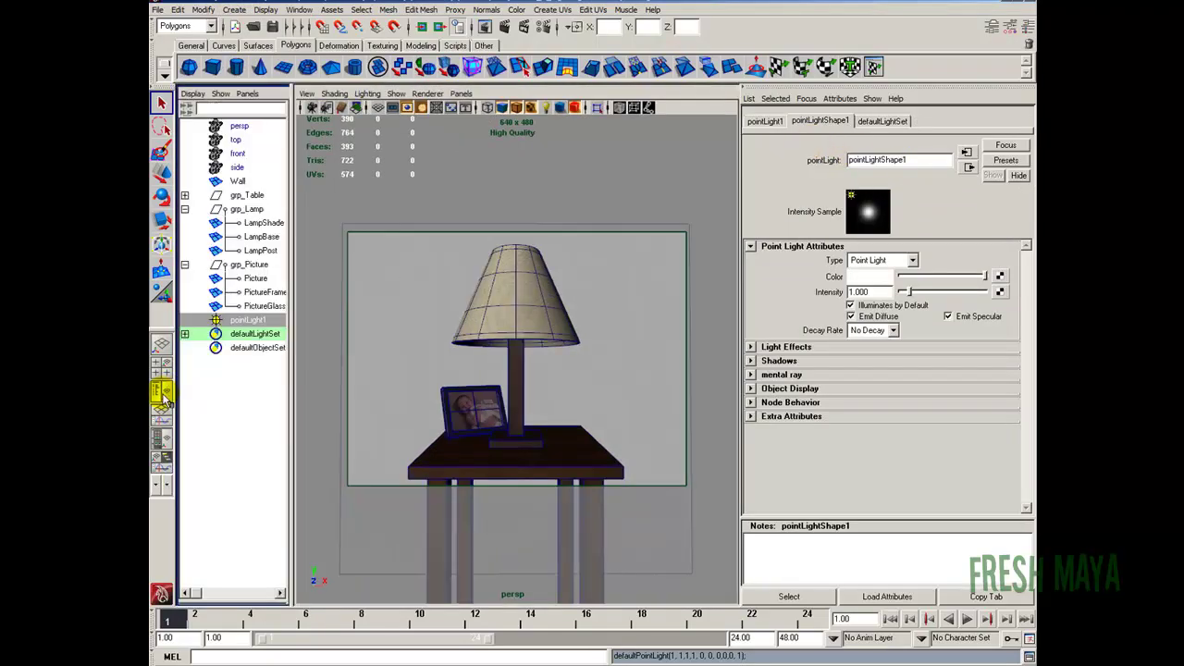
double_click(243, 320)
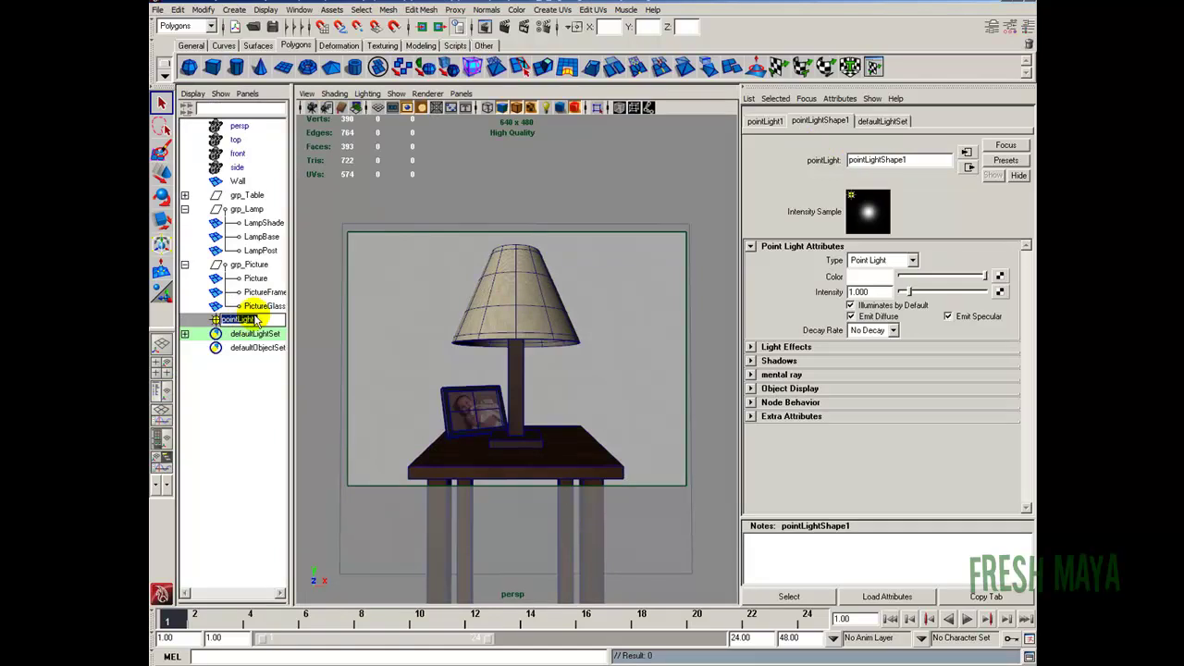
text(LampLigh)
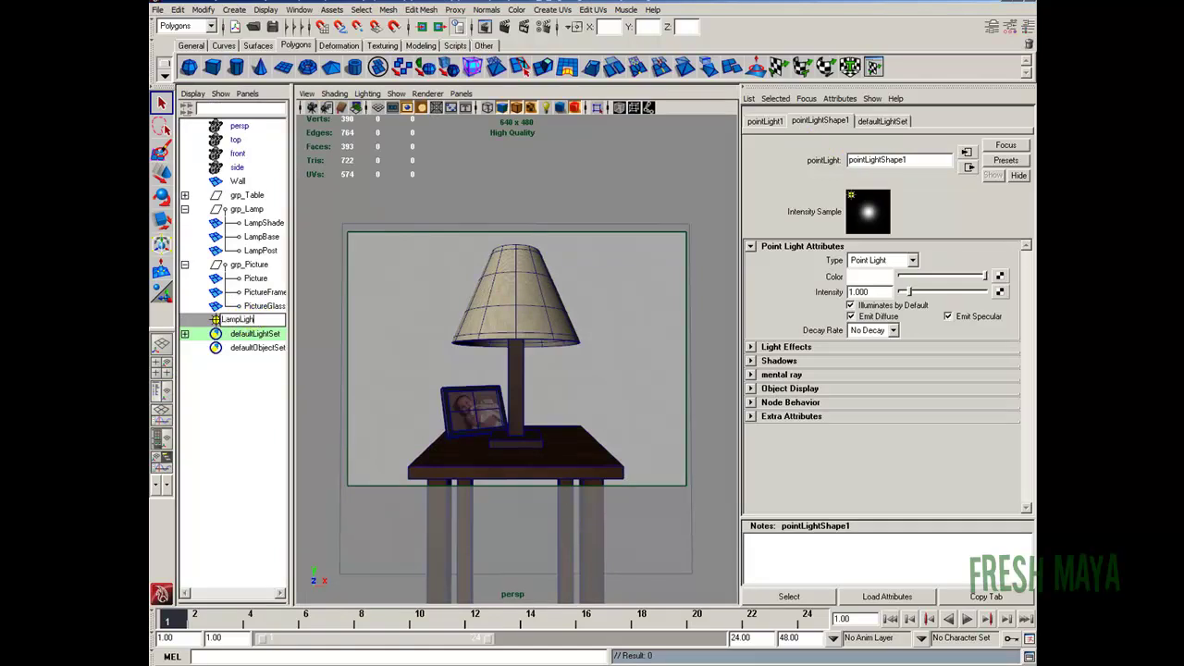
text(t)
key(Return)
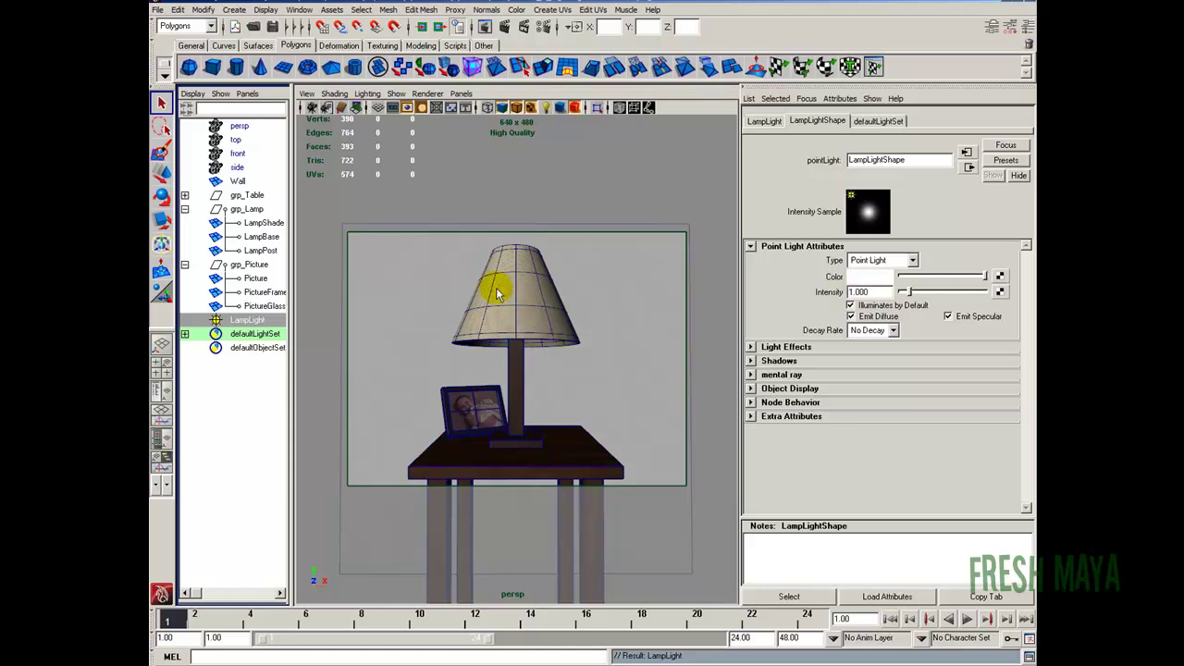
Set LampLight's colour to a pale warm orange, HSV 40.53, 0.511, 1.000.
click(858, 280)
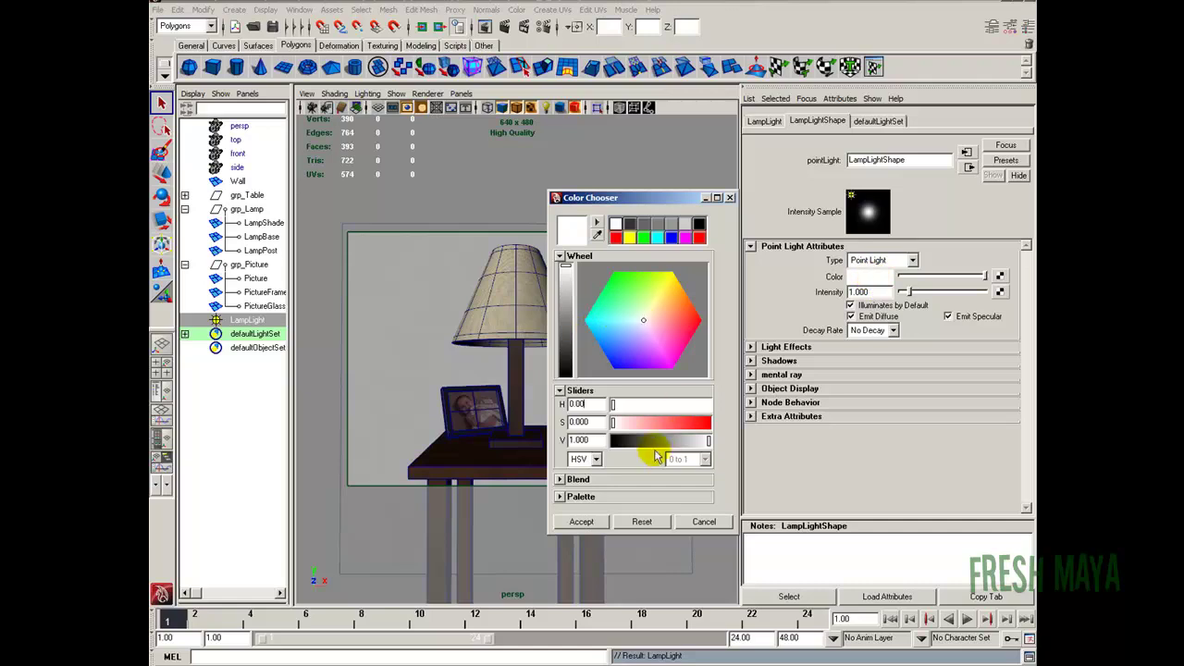
mouse_move(707, 442)
mouse_down()
mouse_move(686, 445)
mouse_move(719, 441)
mouse_up()
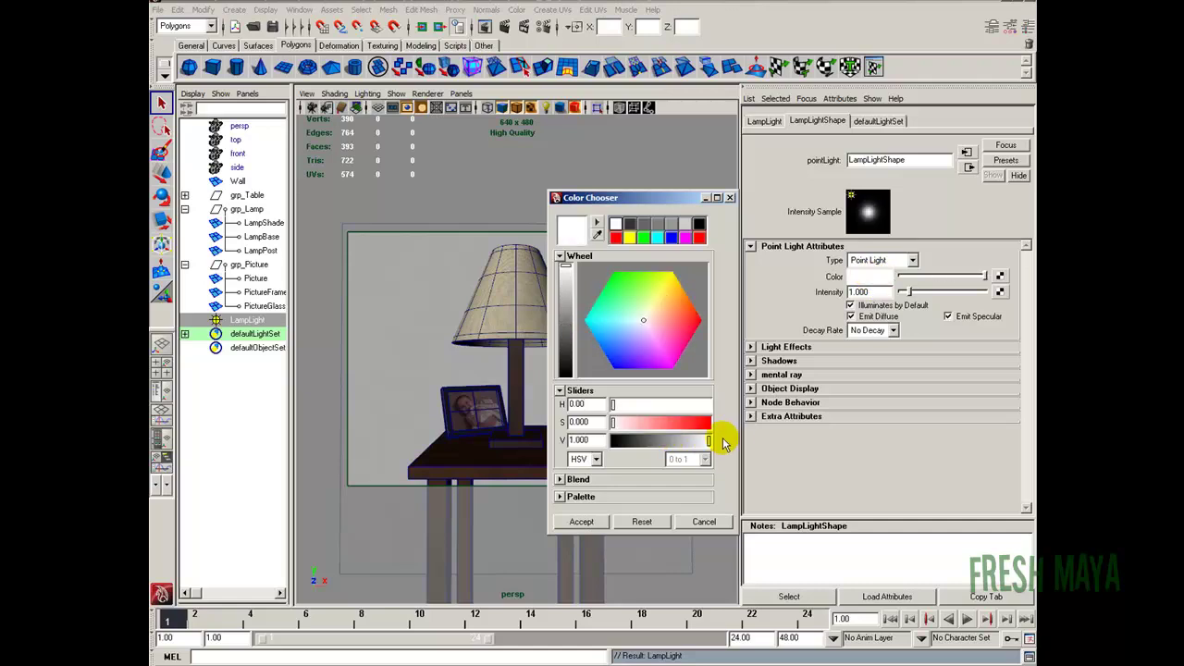
drag(613, 423, 720, 425)
click(613, 404)
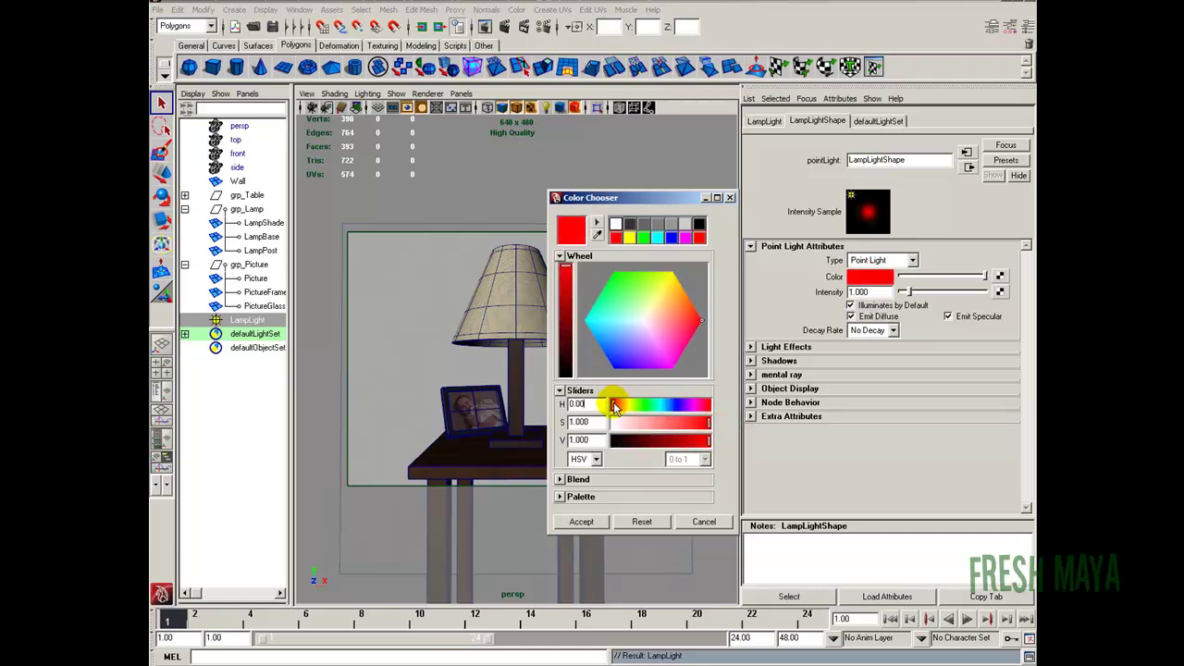
drag(613, 404, 625, 405)
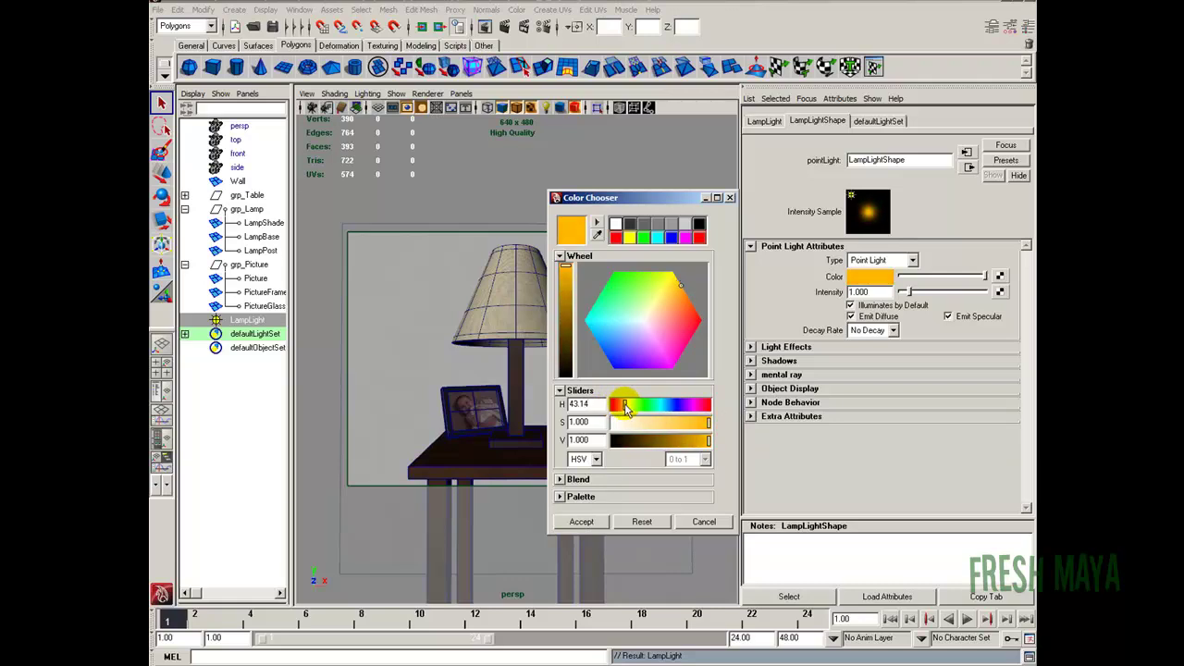
click(679, 289)
mouse_move(681, 292)
mouse_down()
mouse_move(695, 303)
mouse_move(689, 287)
mouse_up()
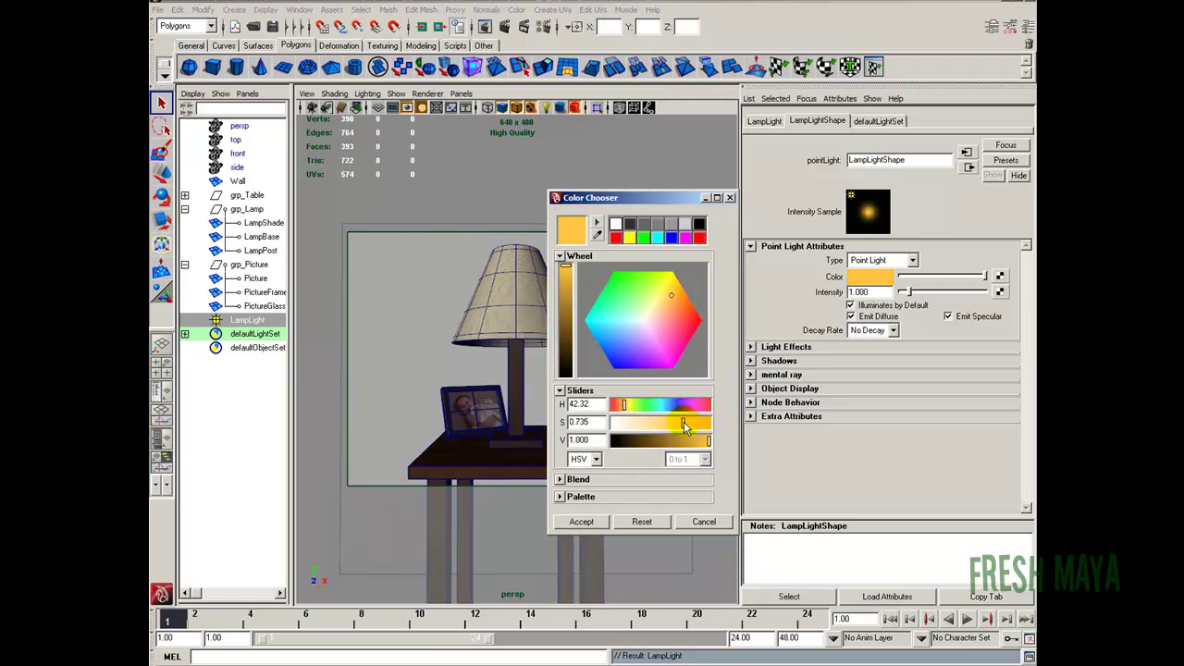
drag(681, 427, 666, 426)
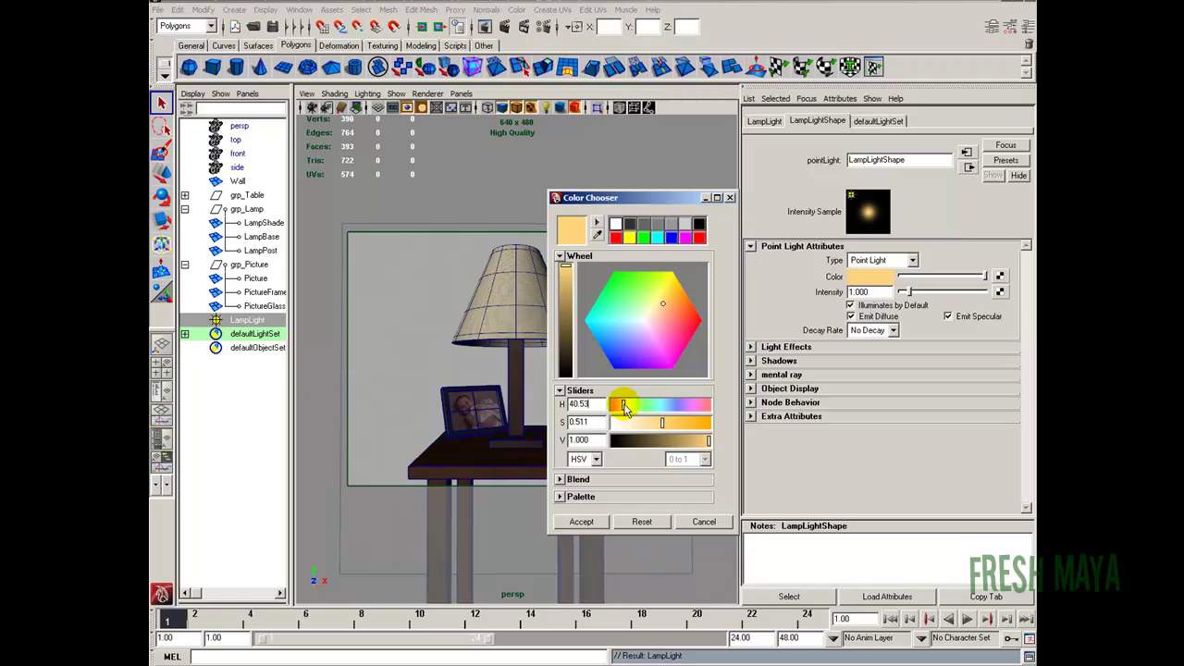
click(593, 523)
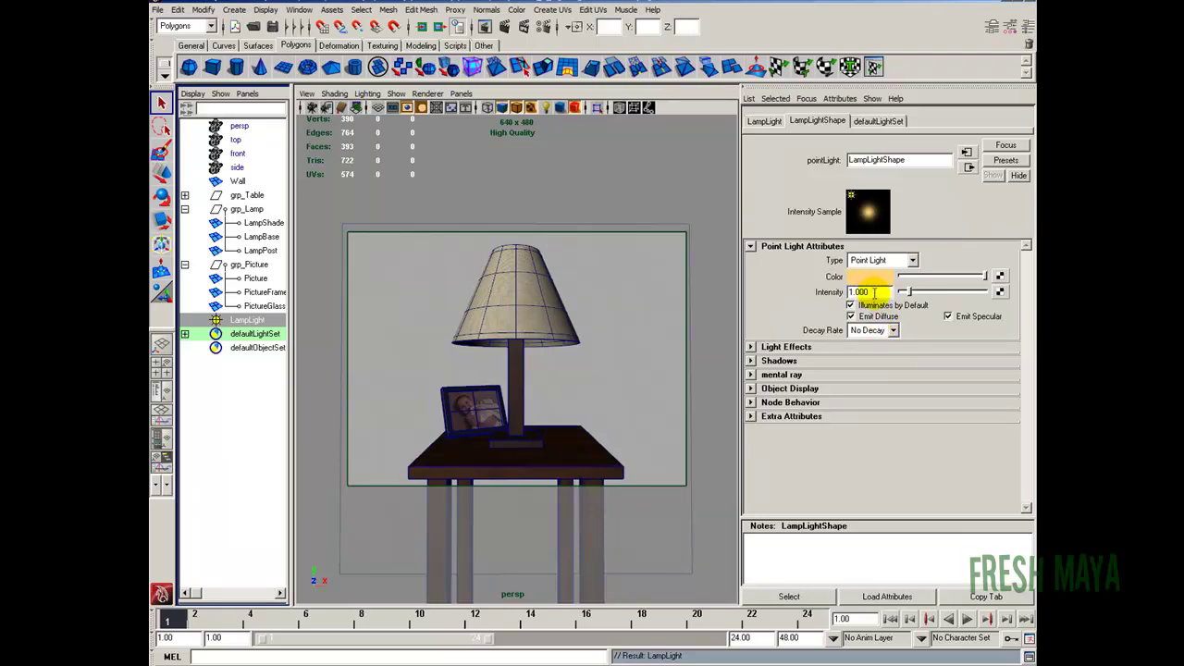
Switch to Use All Lights shading and raise LampLight's intensity to 2.975.
drag(873, 292, 832, 305)
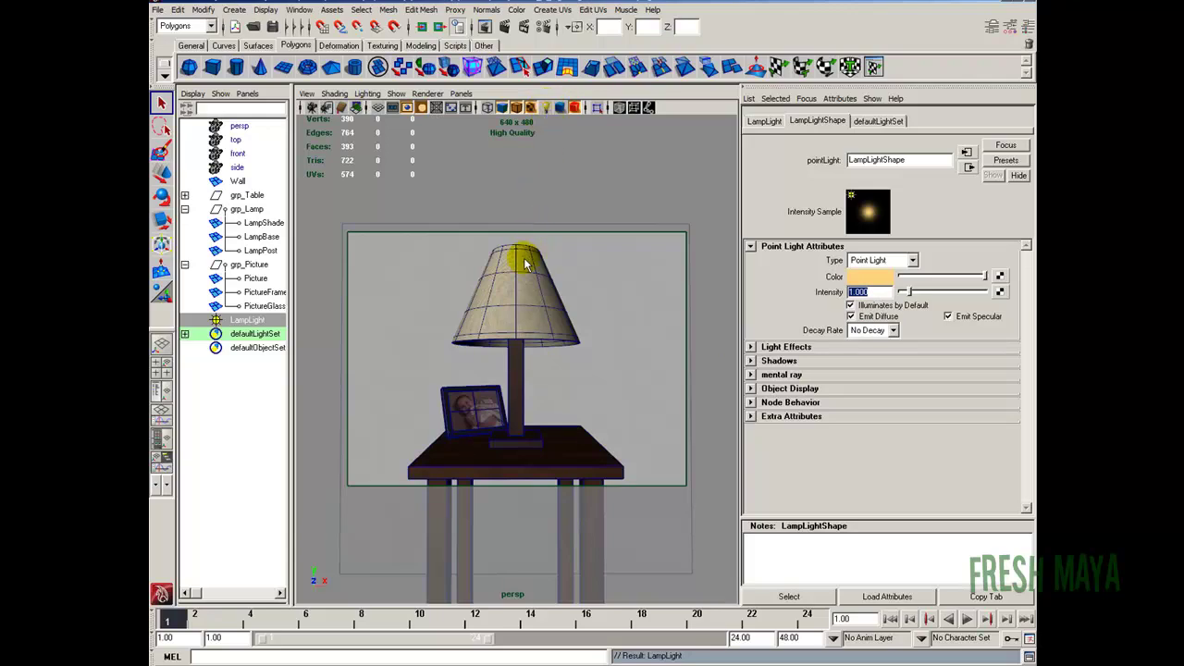
click(589, 284)
key(7)
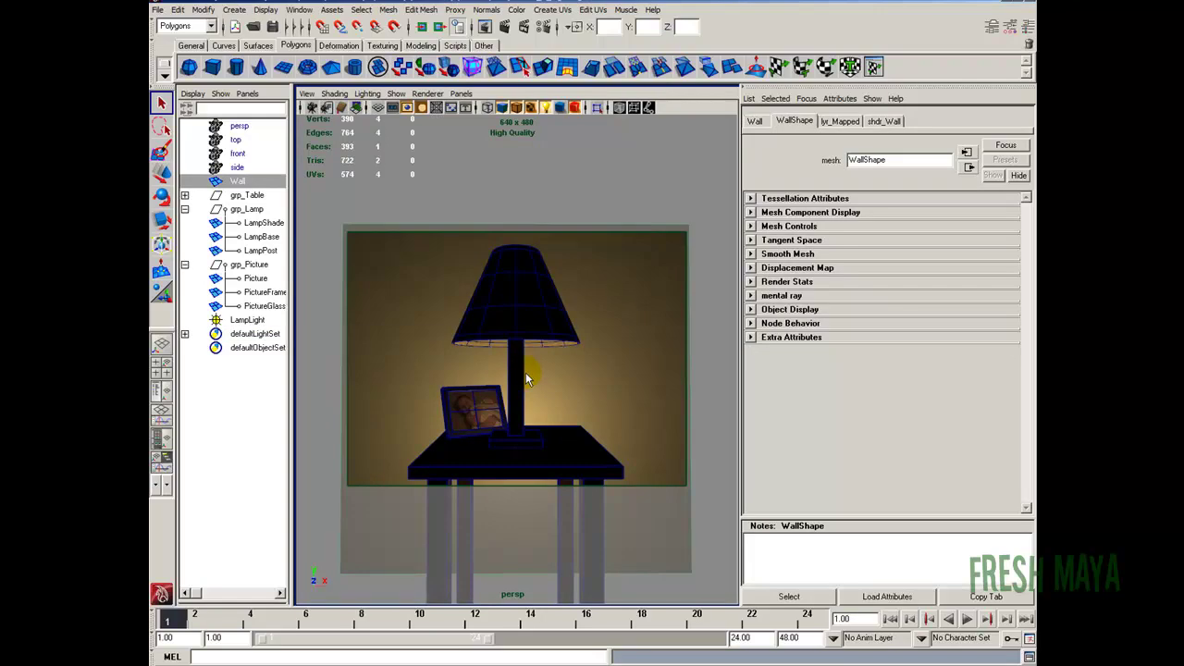
click(248, 322)
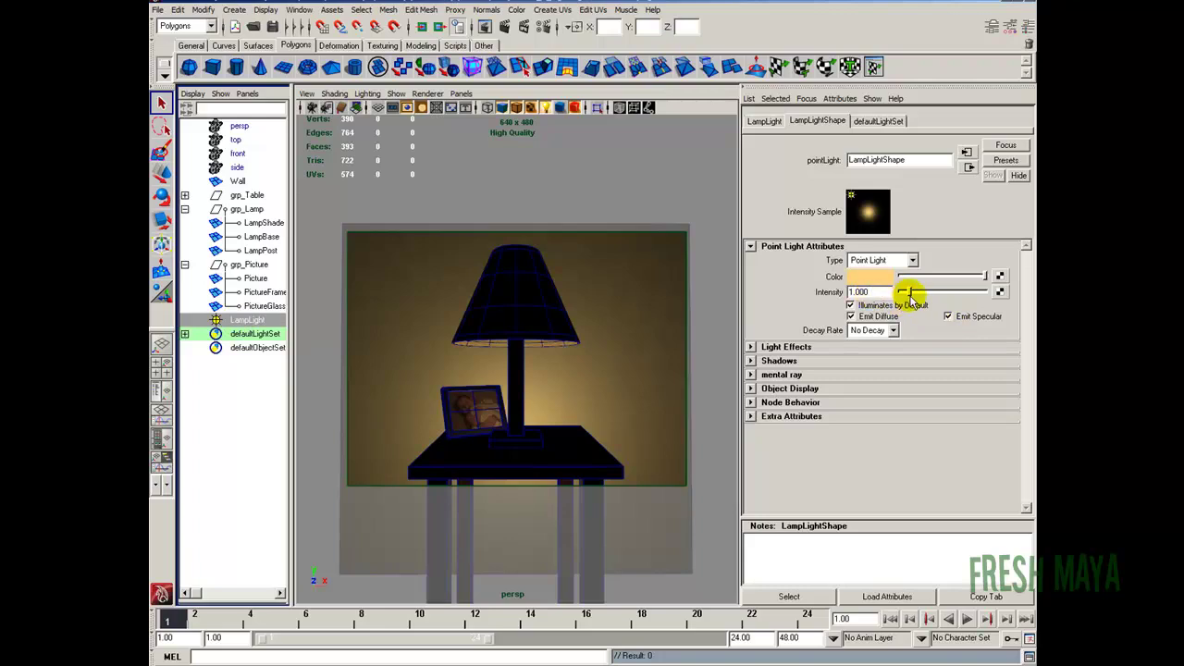
mouse_move(909, 295)
mouse_down()
mouse_move(956, 296)
mouse_move(906, 291)
mouse_move(926, 293)
mouse_up()
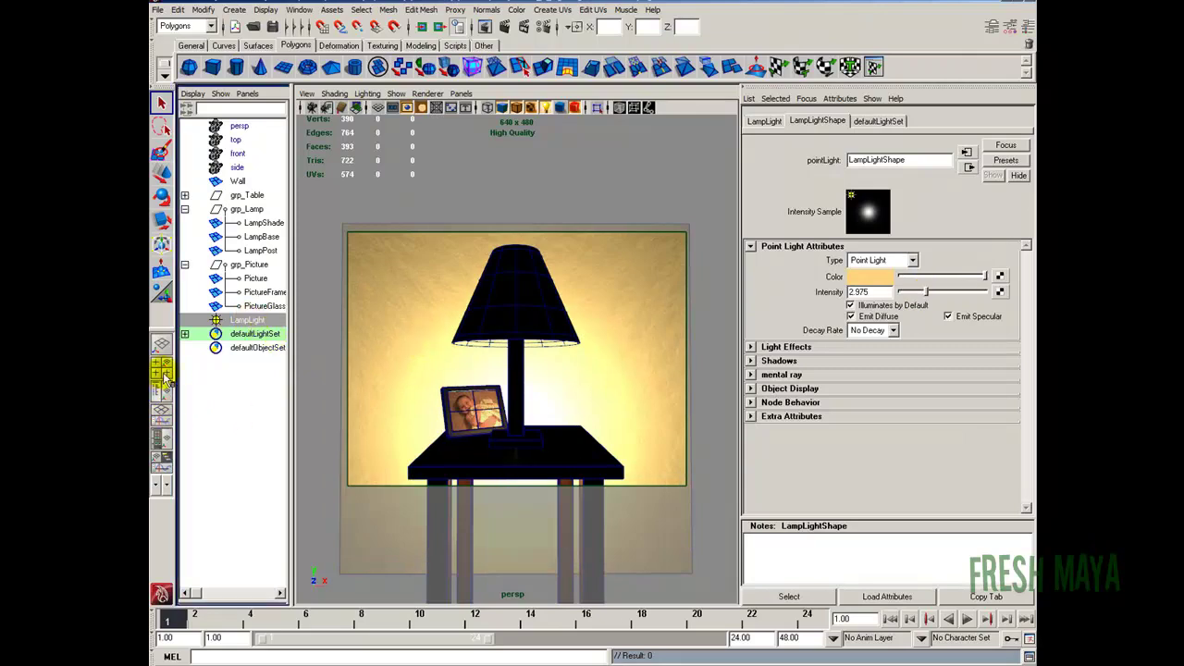
In the enlarged front view, move the light up to sit inside the lamp shade.
click(165, 374)
key(space)
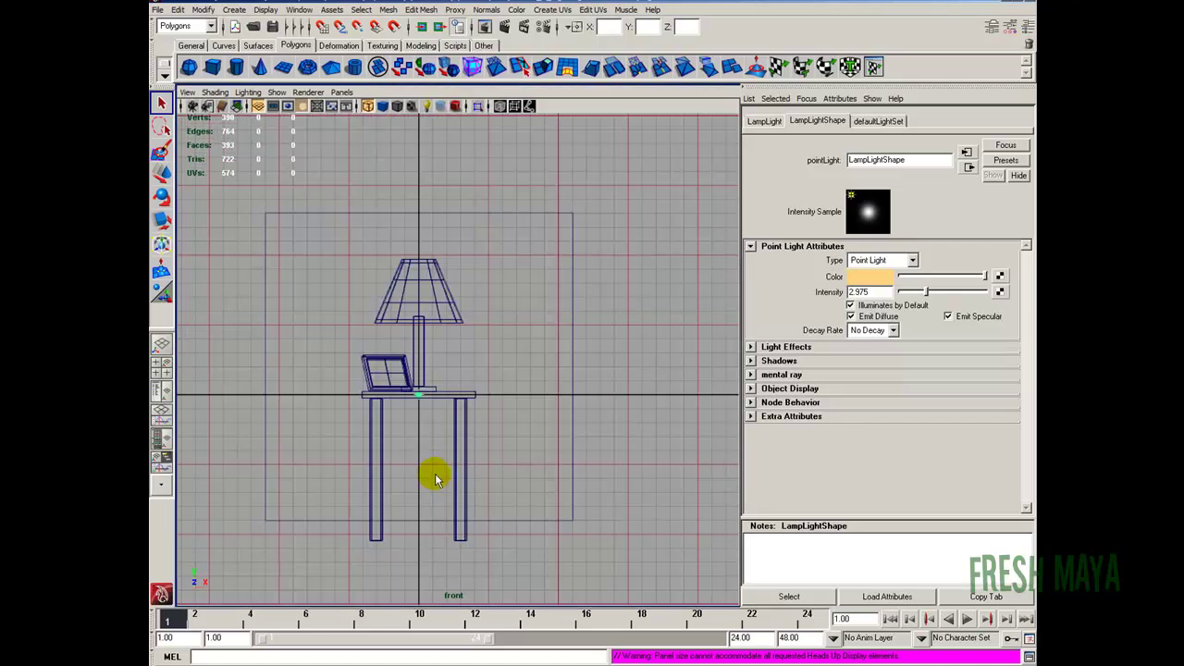
key(w)
drag(419, 395, 422, 335)
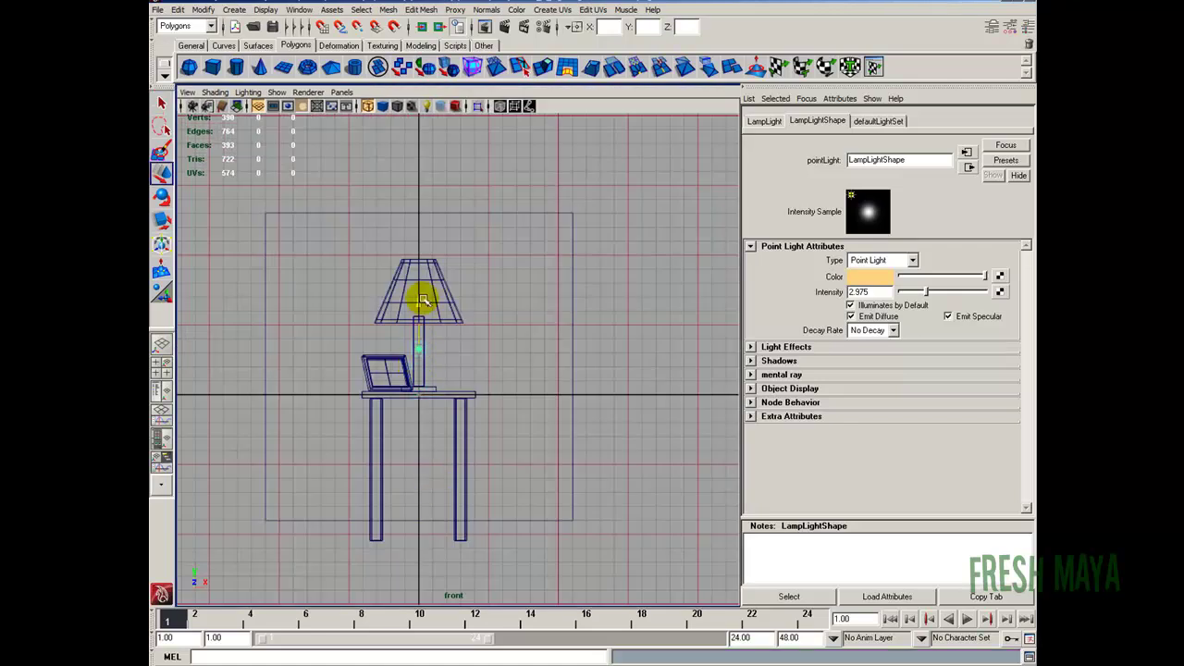
drag(422, 285, 417, 246)
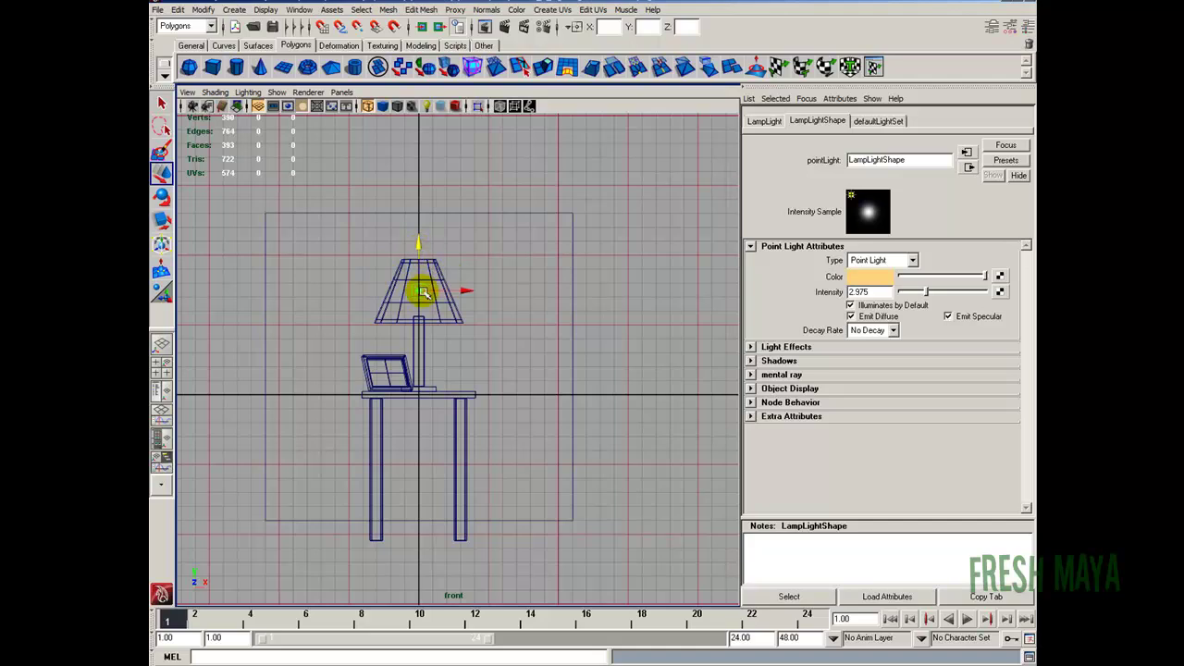
Back in the perspective view, lower LampLight's intensity to about 2.56.
key(space)
key(space)
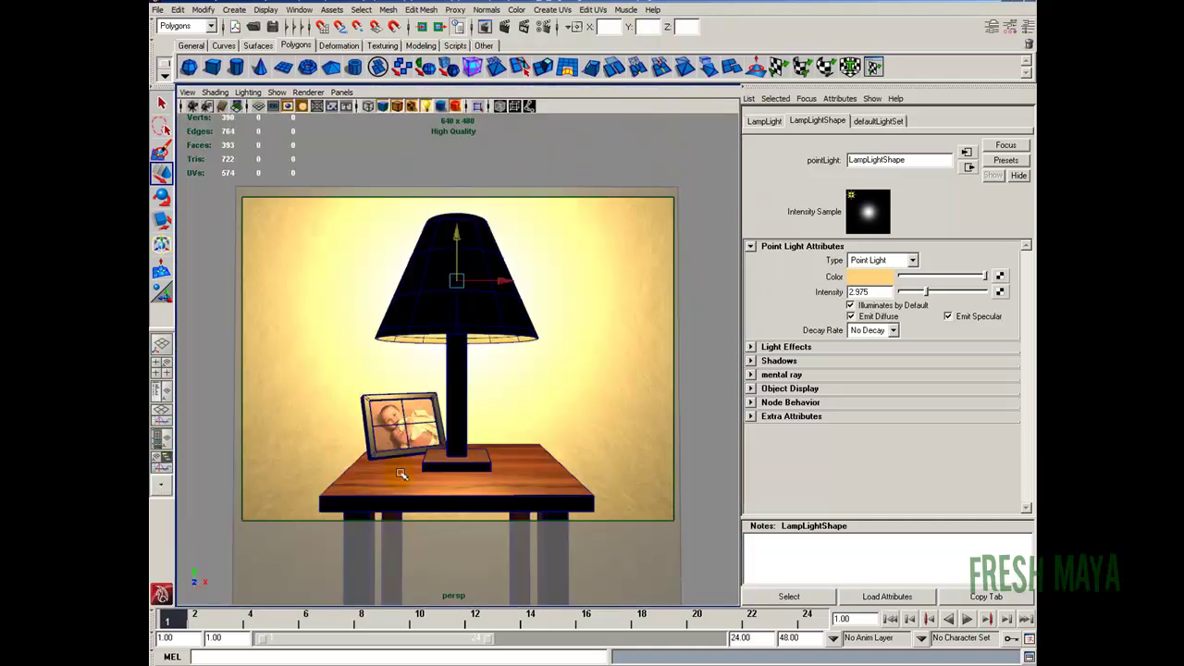
click(927, 294)
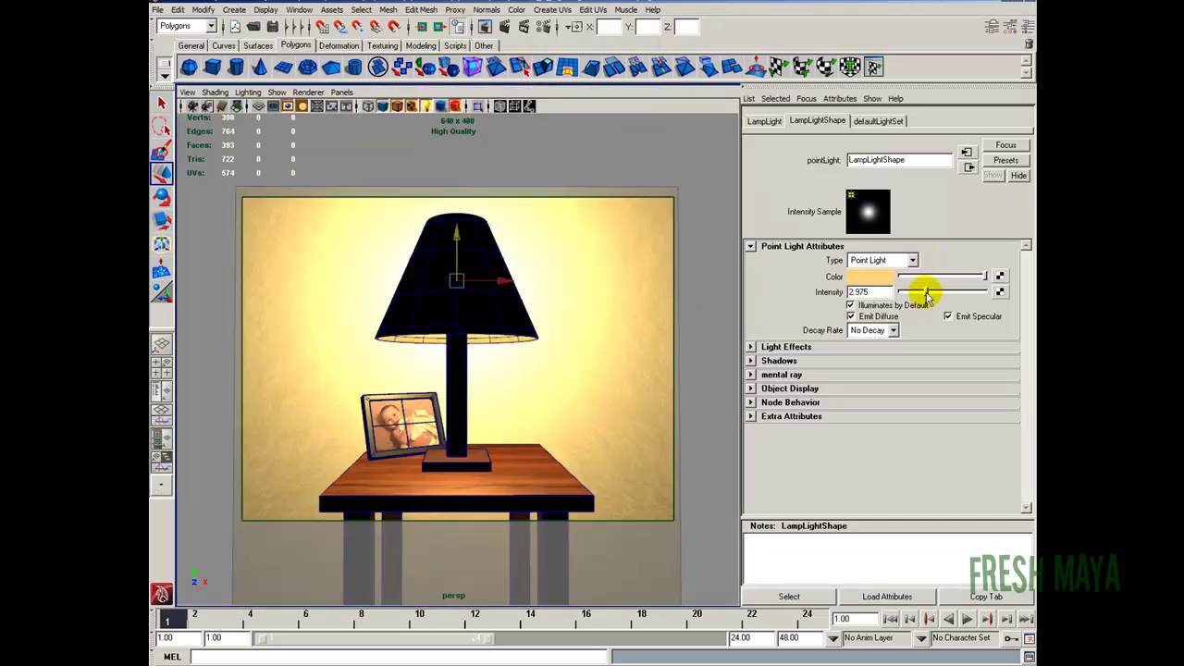
drag(926, 293, 922, 293)
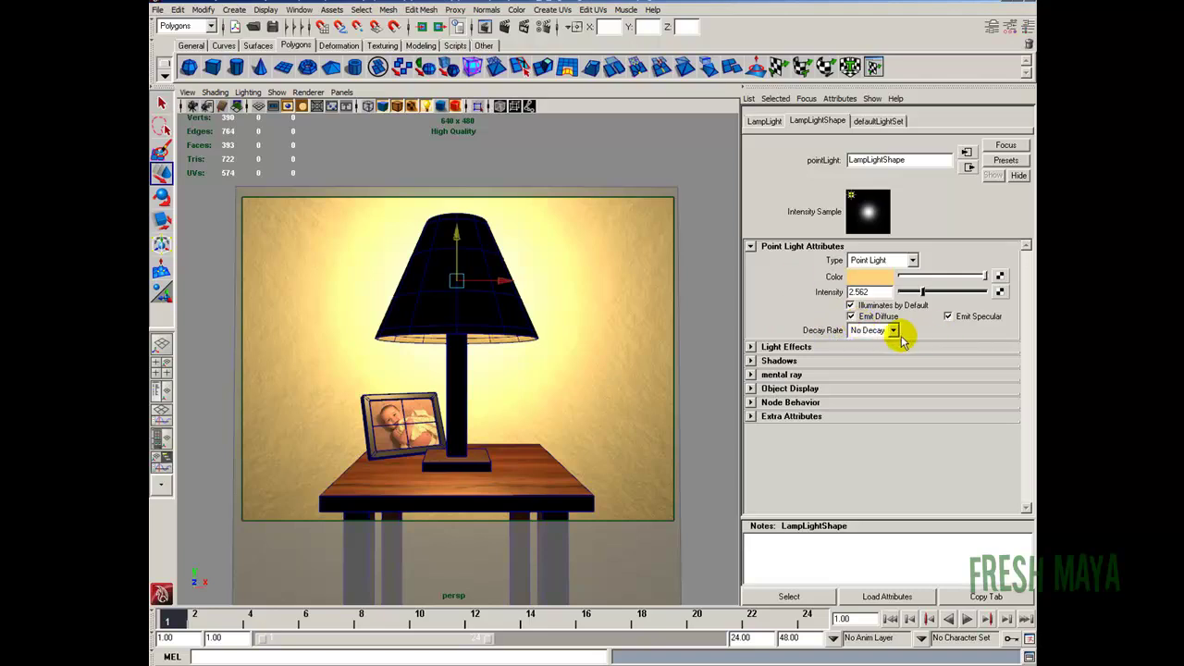
Set LampLight's Decay Rate to Linear and raise its intensity to 10.
click(893, 330)
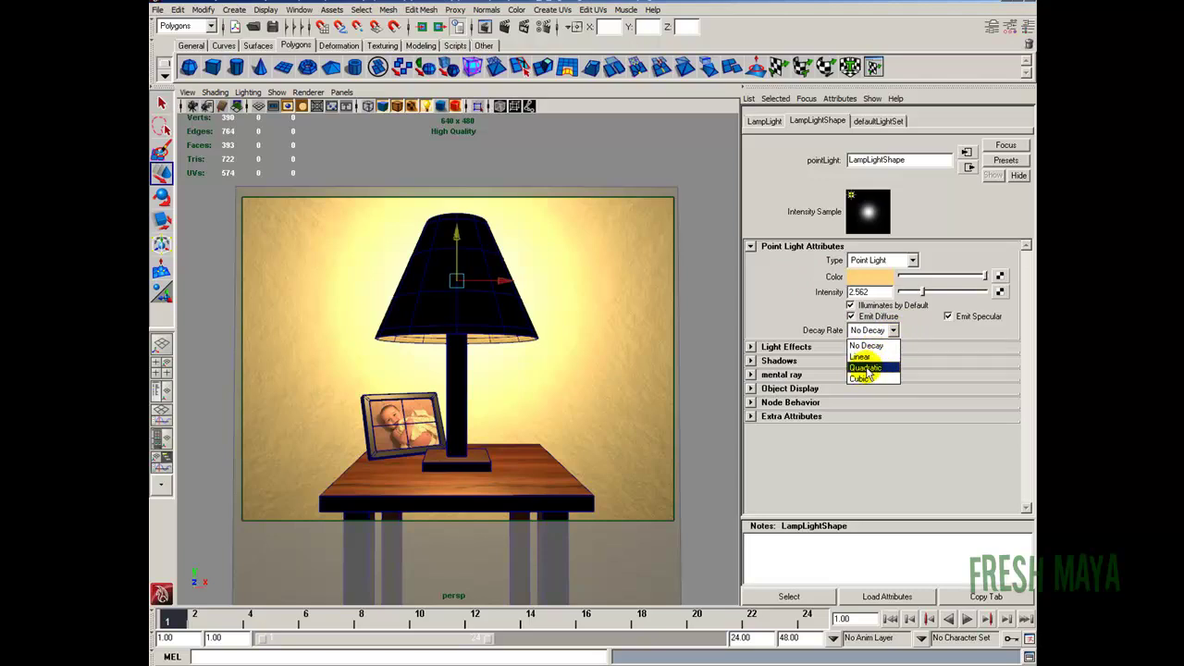
click(860, 356)
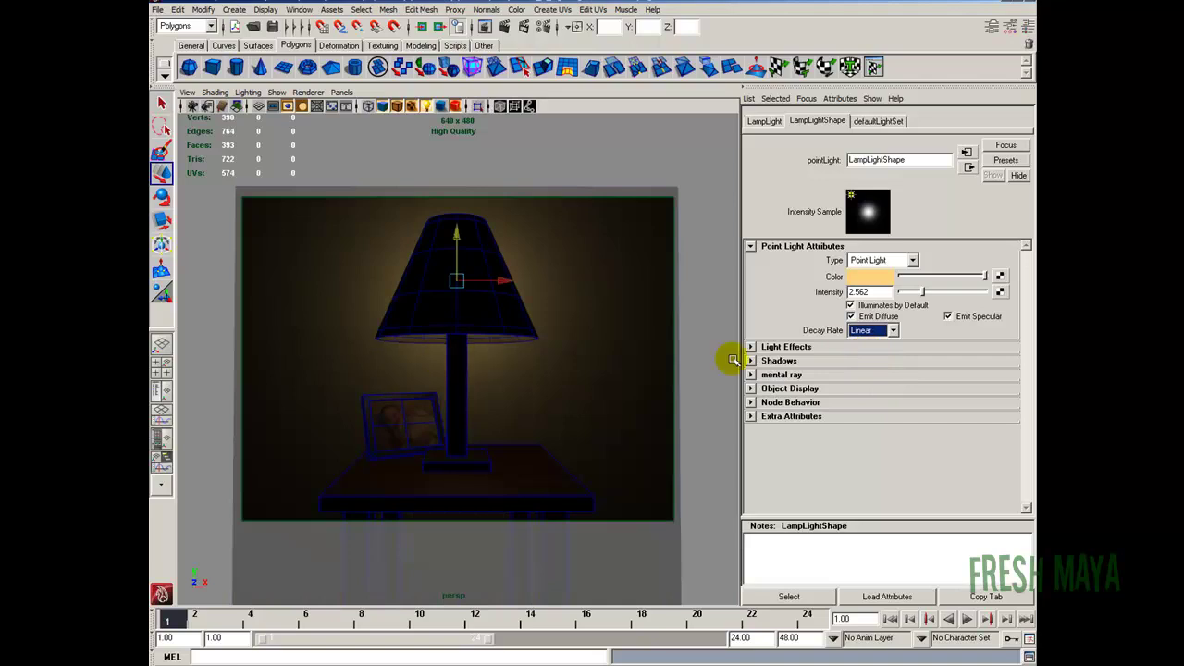
drag(922, 292, 998, 294)
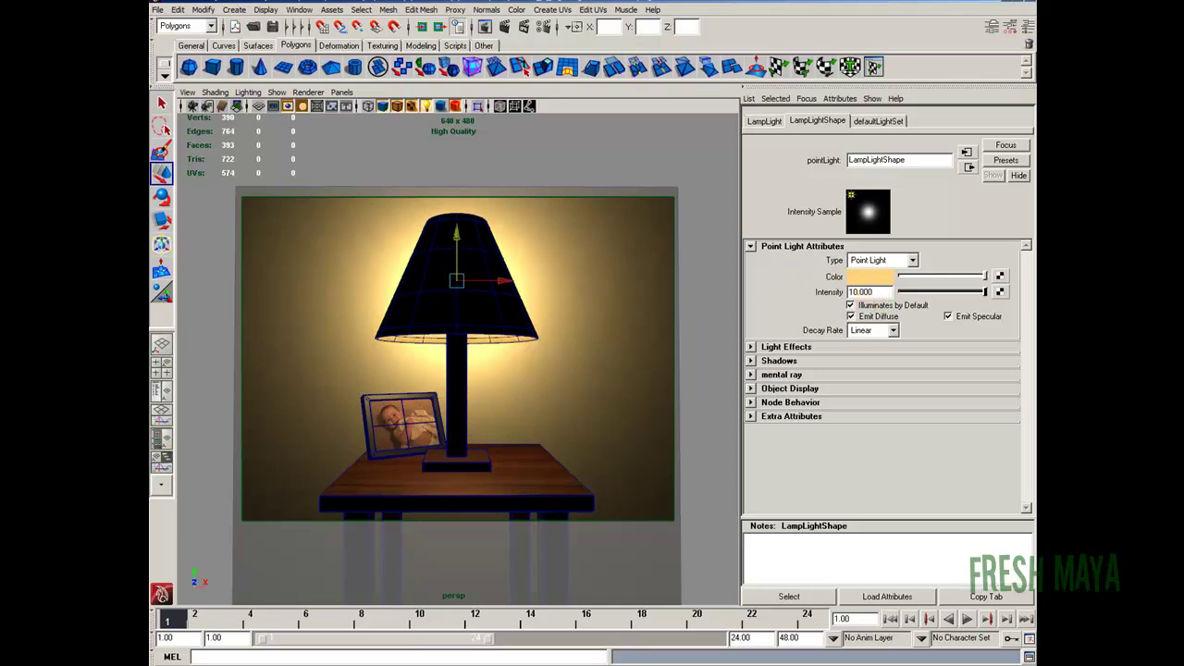
Render and keep a frame of the warm-lit scene, then expand LampLight's Shadows section.
click(504, 27)
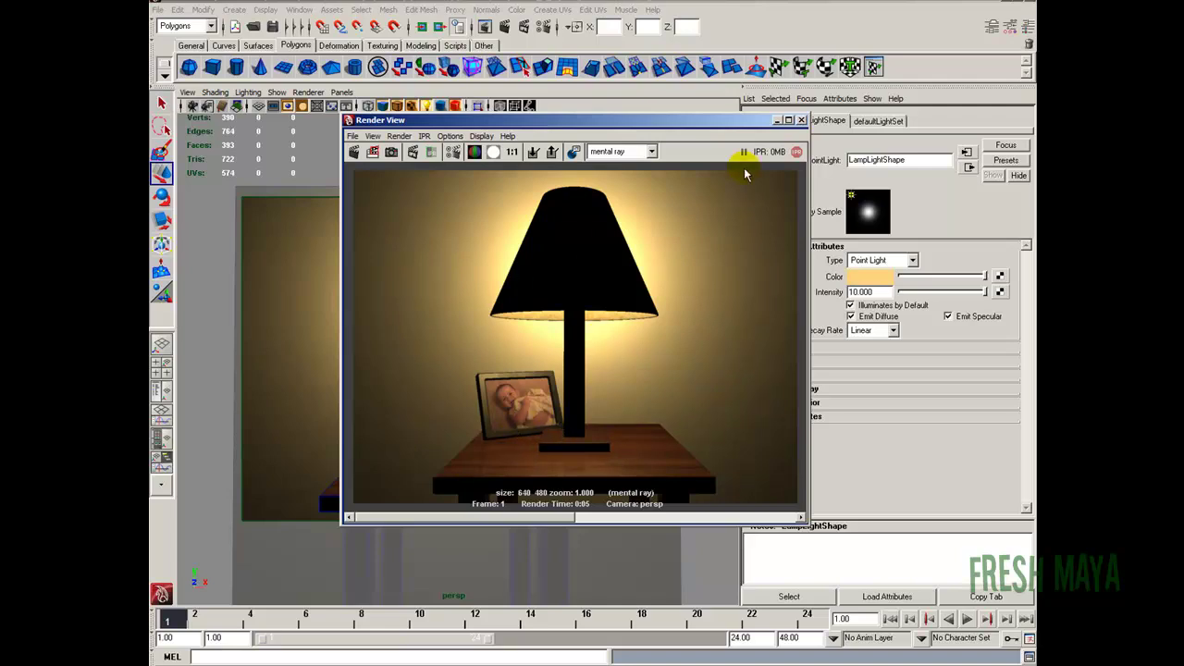
click(534, 153)
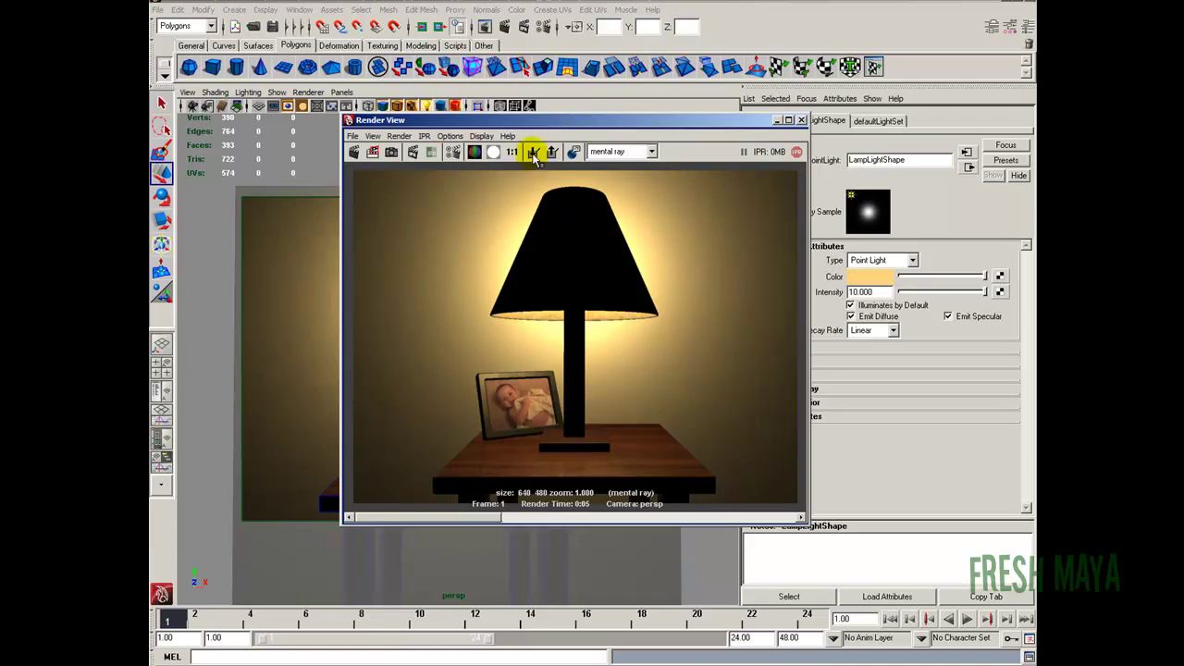
click(801, 121)
click(766, 360)
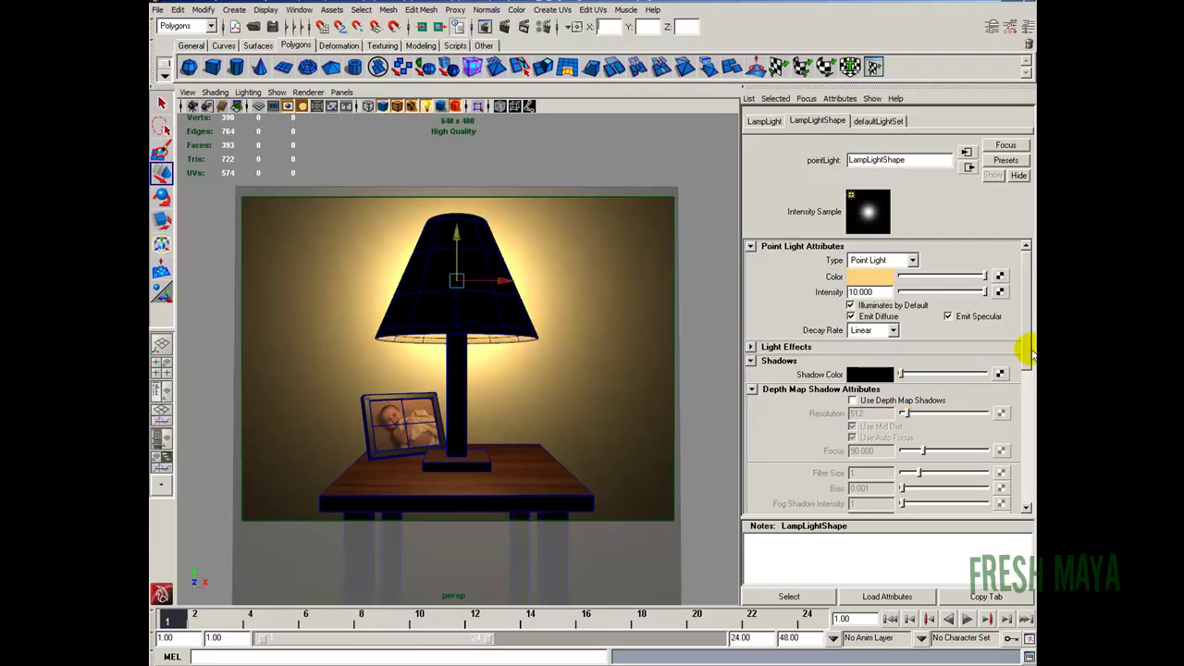
Enable raytraced shadows with Light Radius 0.5 and 8 Shadow Rays, then render the frame.
mouse_move(1027, 324)
mouse_down()
mouse_move(1029, 440)
mouse_move(946, 465)
mouse_up()
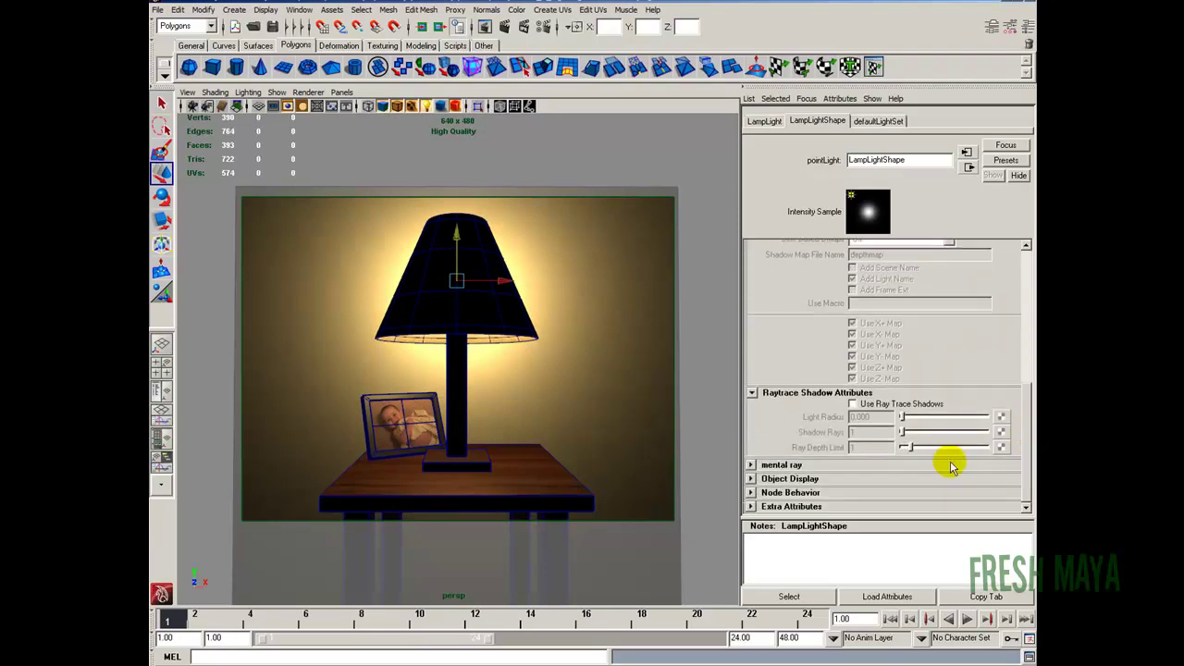
click(852, 404)
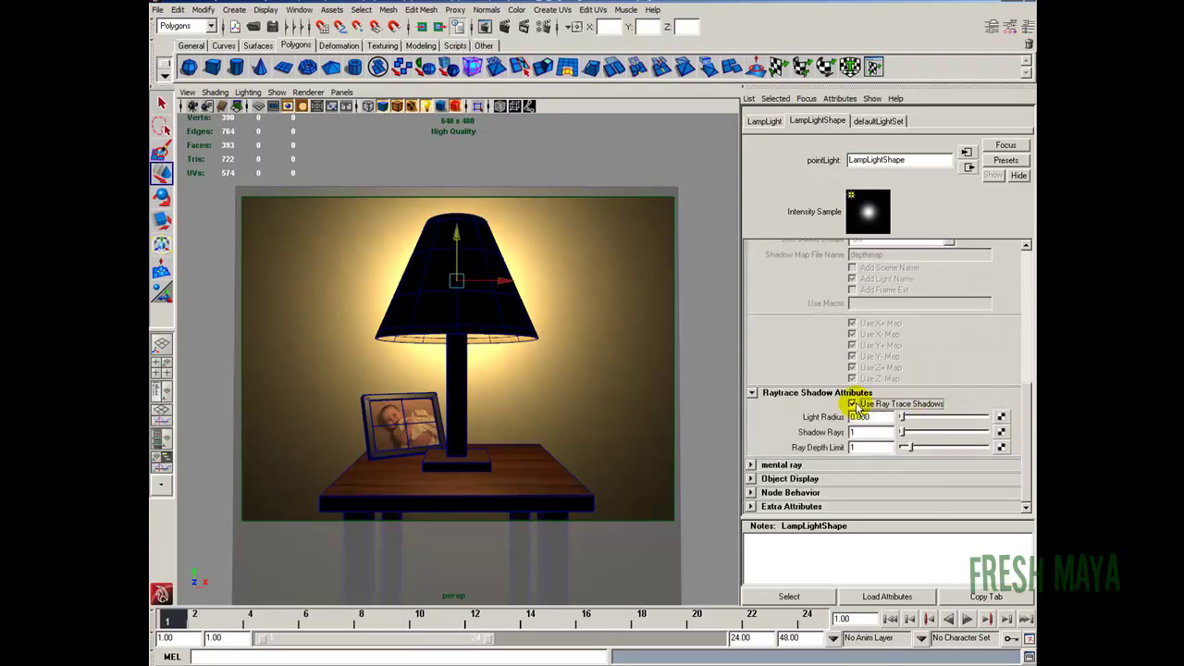
drag(869, 417, 835, 423)
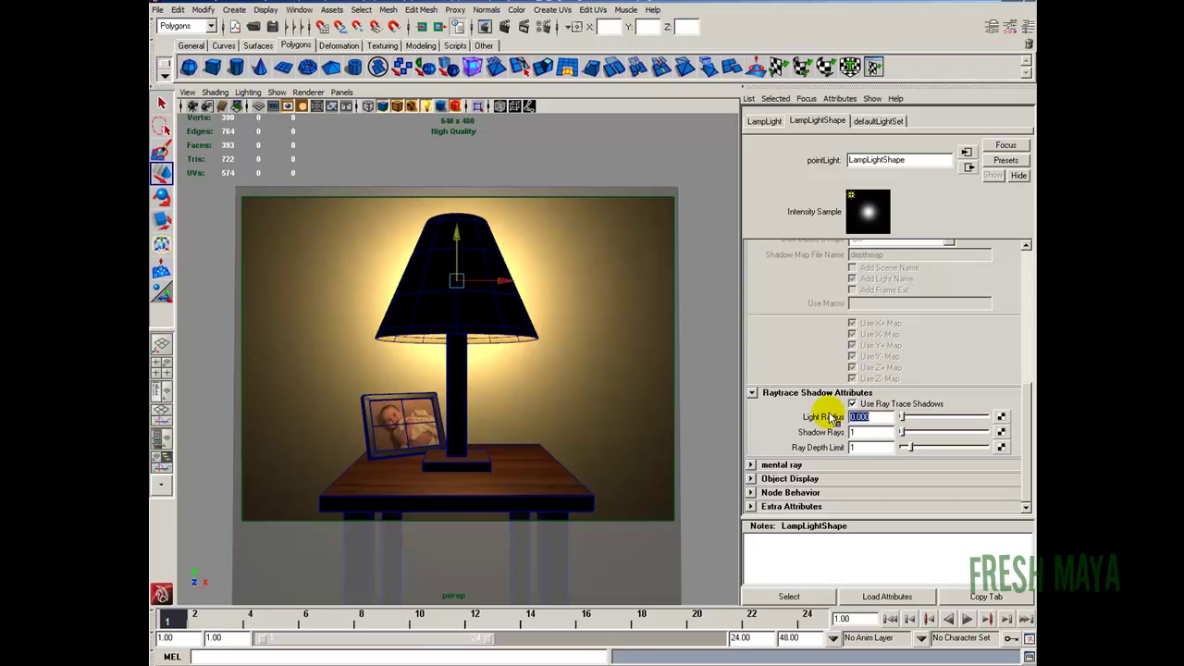
text(1)
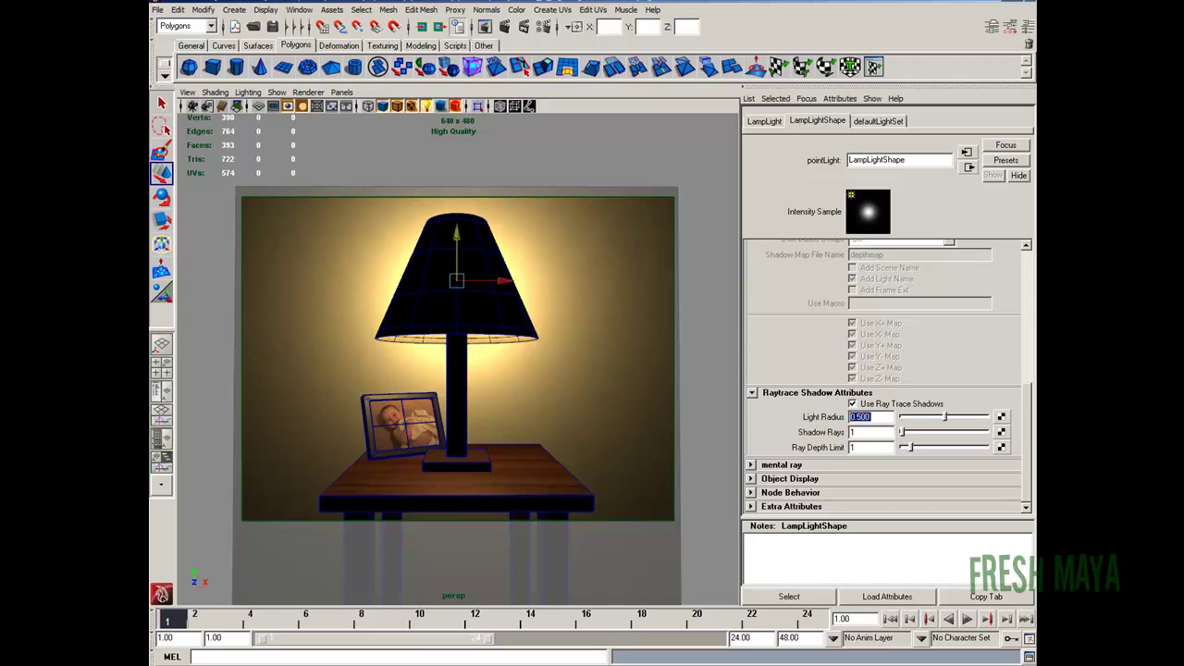
click(870, 432)
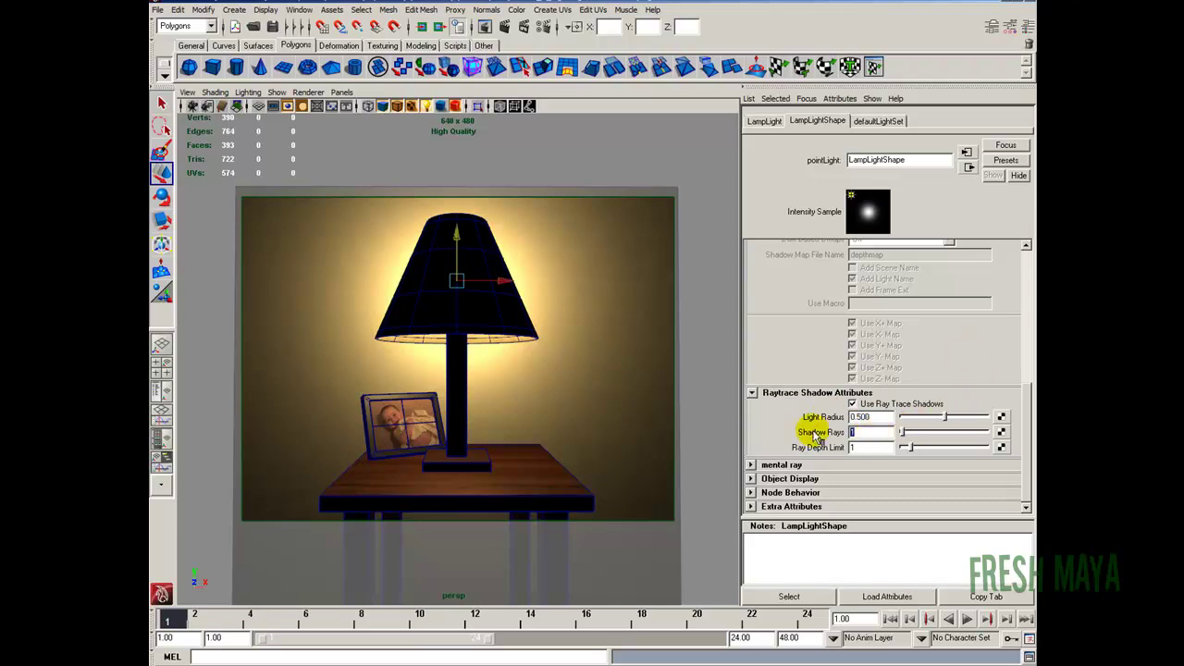
text(8)
click(870, 432)
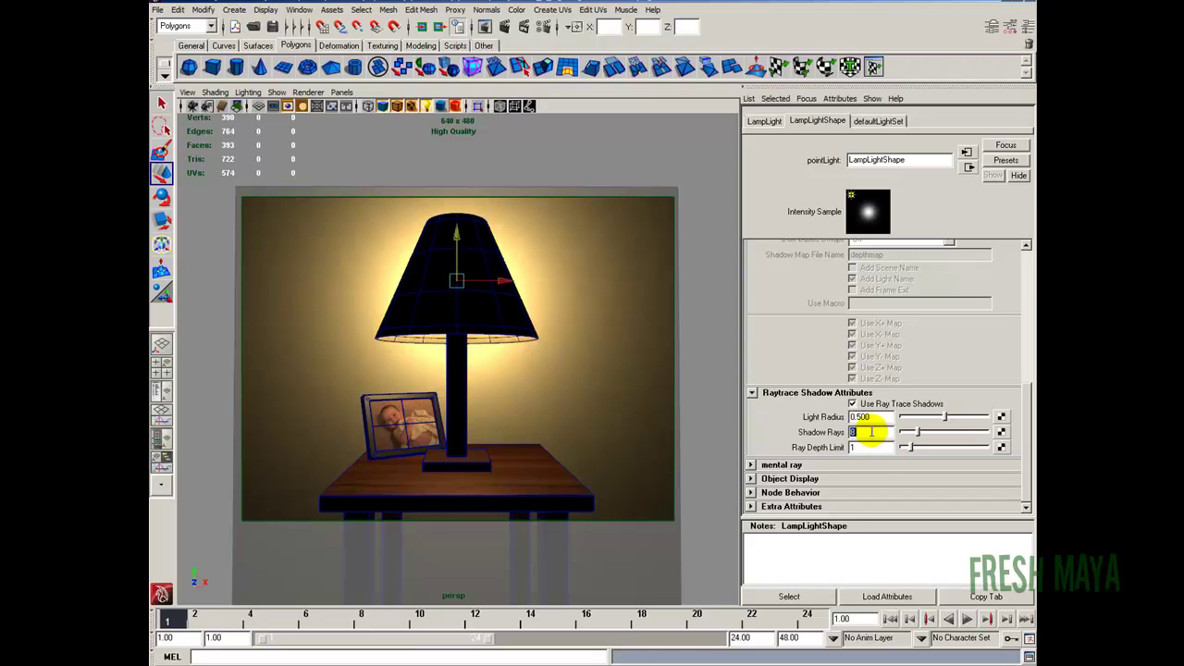
click(504, 26)
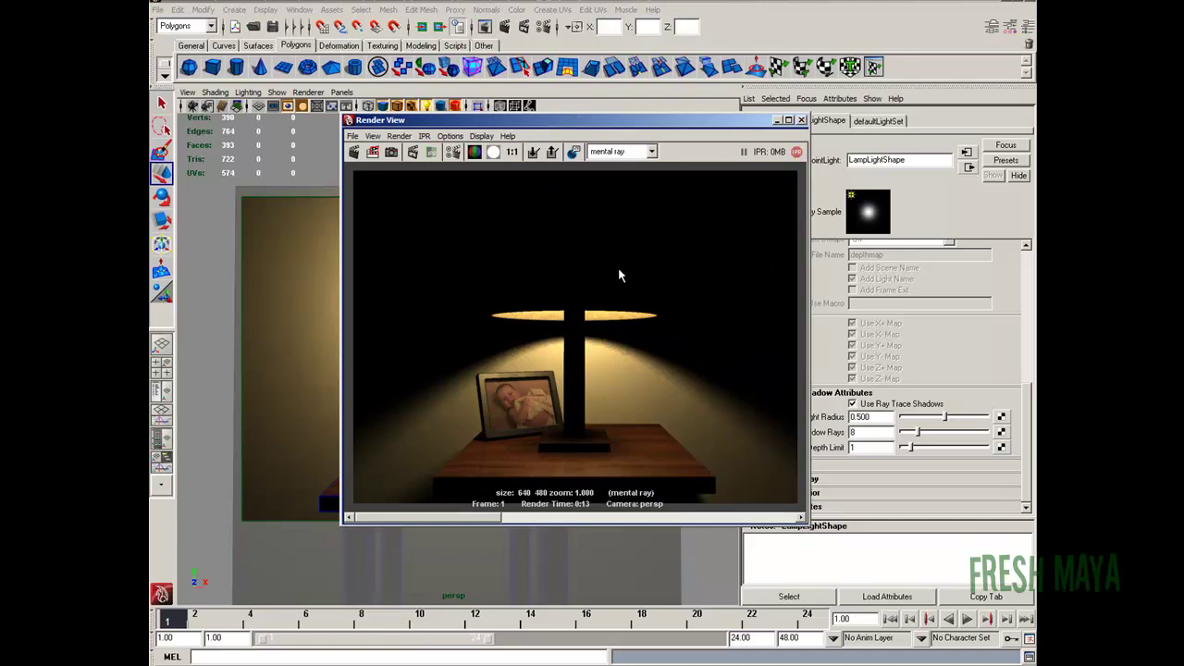
Keep the shadowed render and scroll back to compare it with the earlier bright one.
click(539, 158)
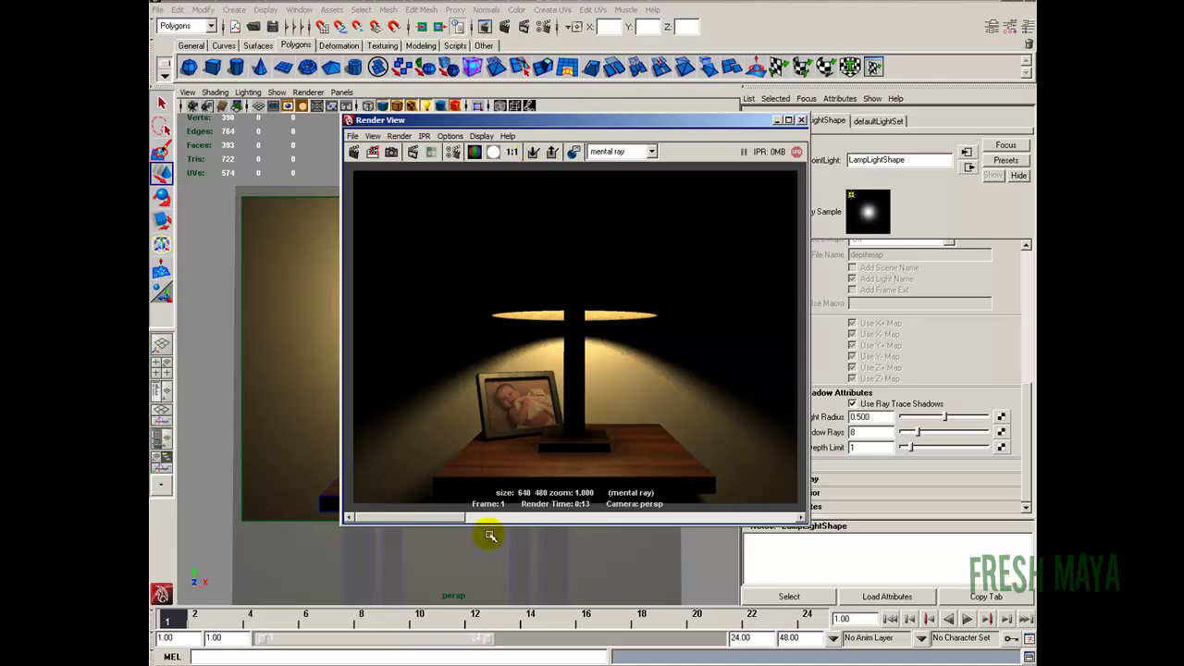
drag(454, 520, 589, 522)
Duplicate the lamp light in the Outliner and turn off raytraced shadows on the copy.
click(801, 120)
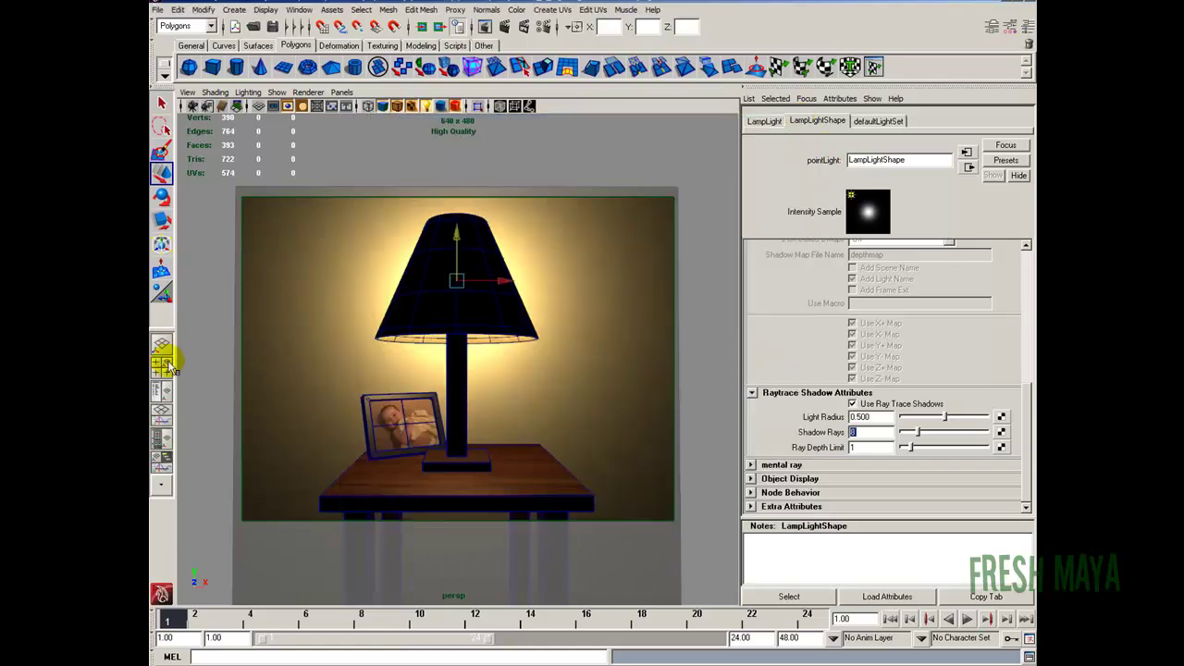
click(160, 395)
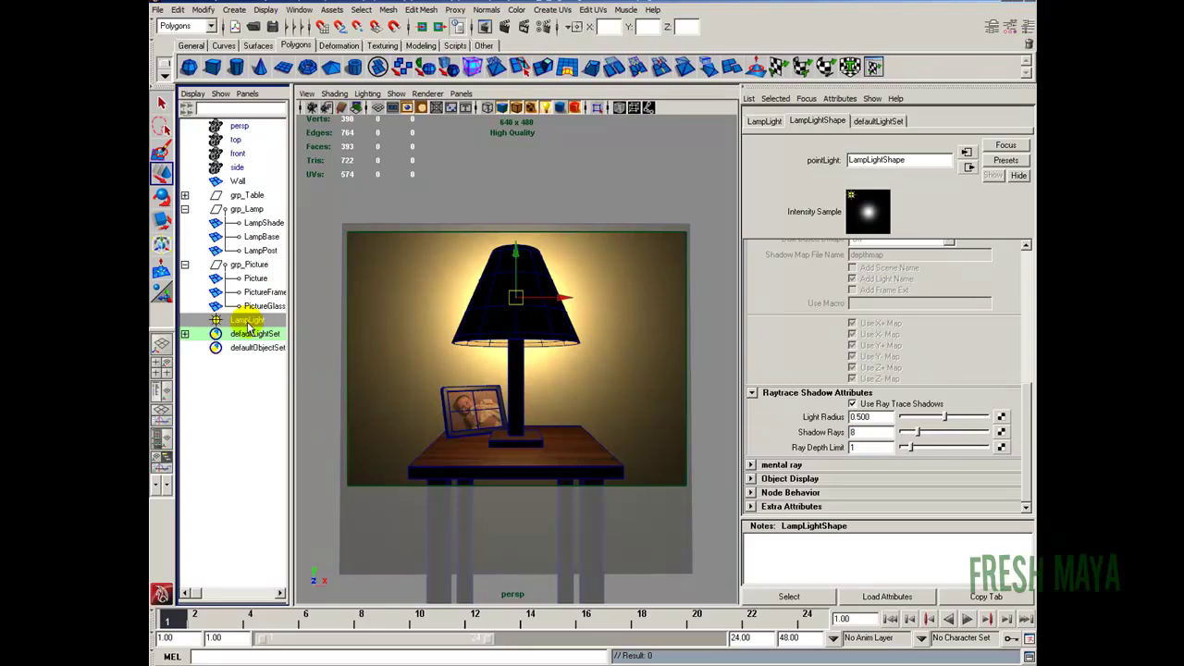
key(ctrl+d)
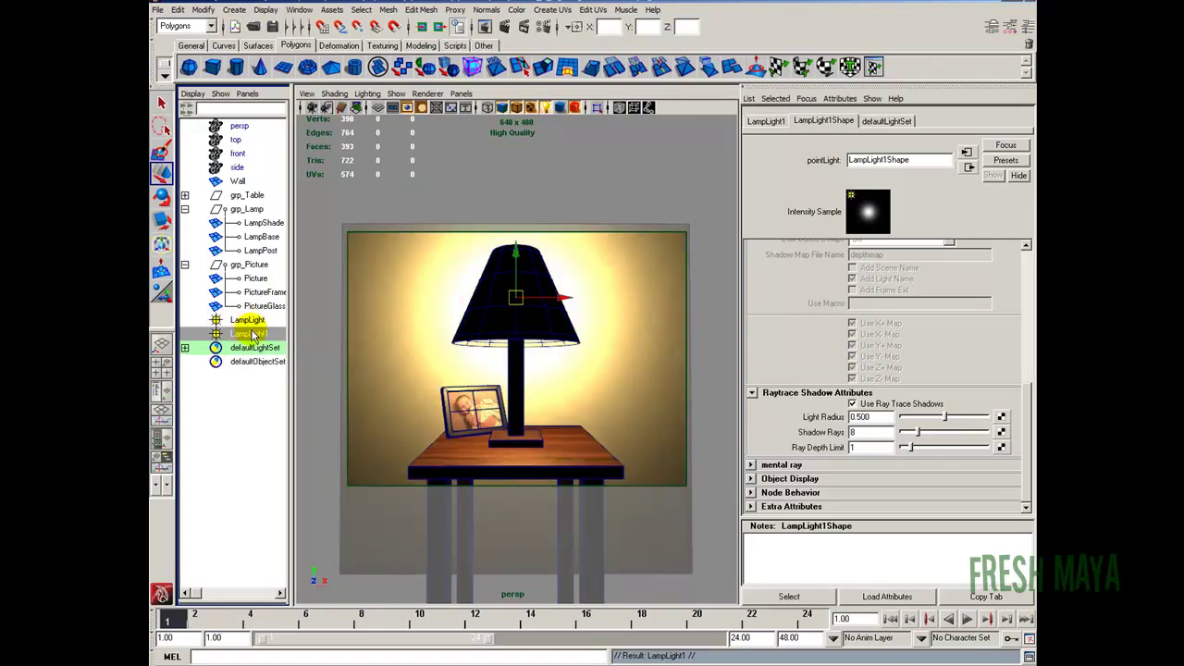
click(251, 324)
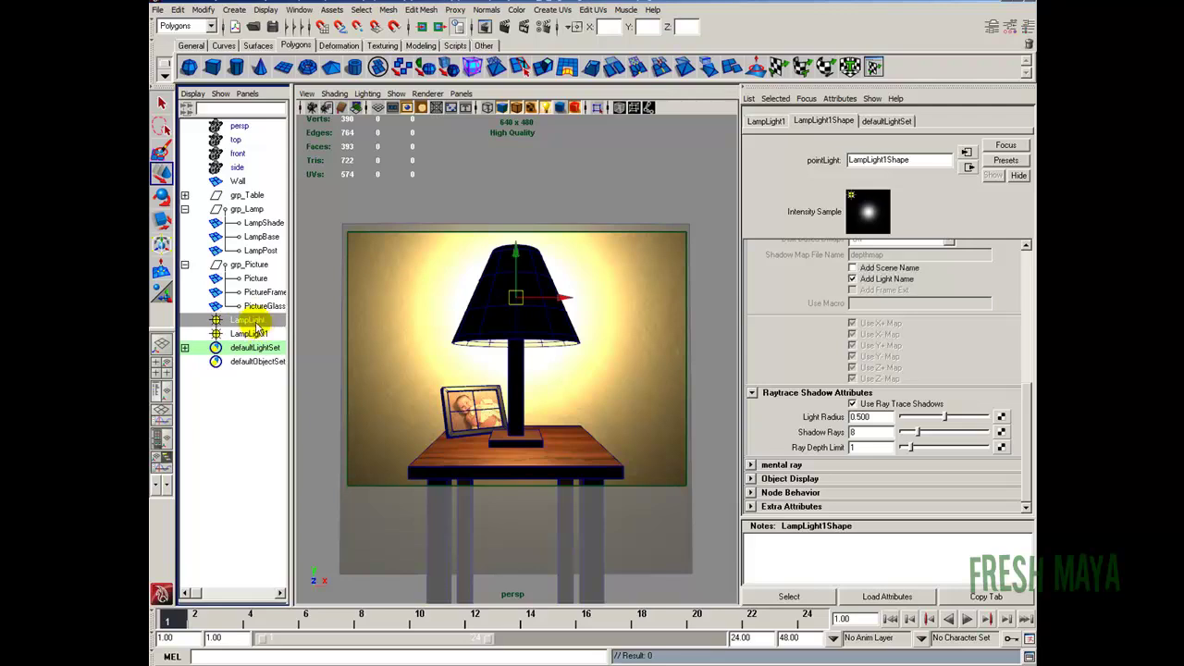
click(255, 333)
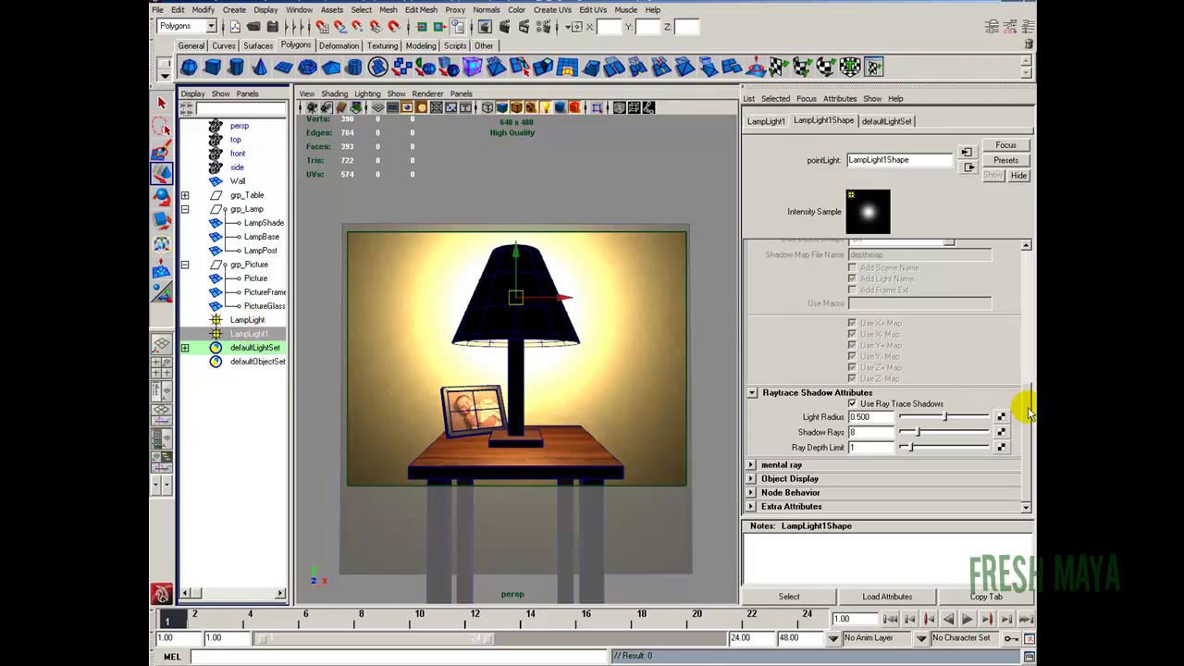
click(851, 404)
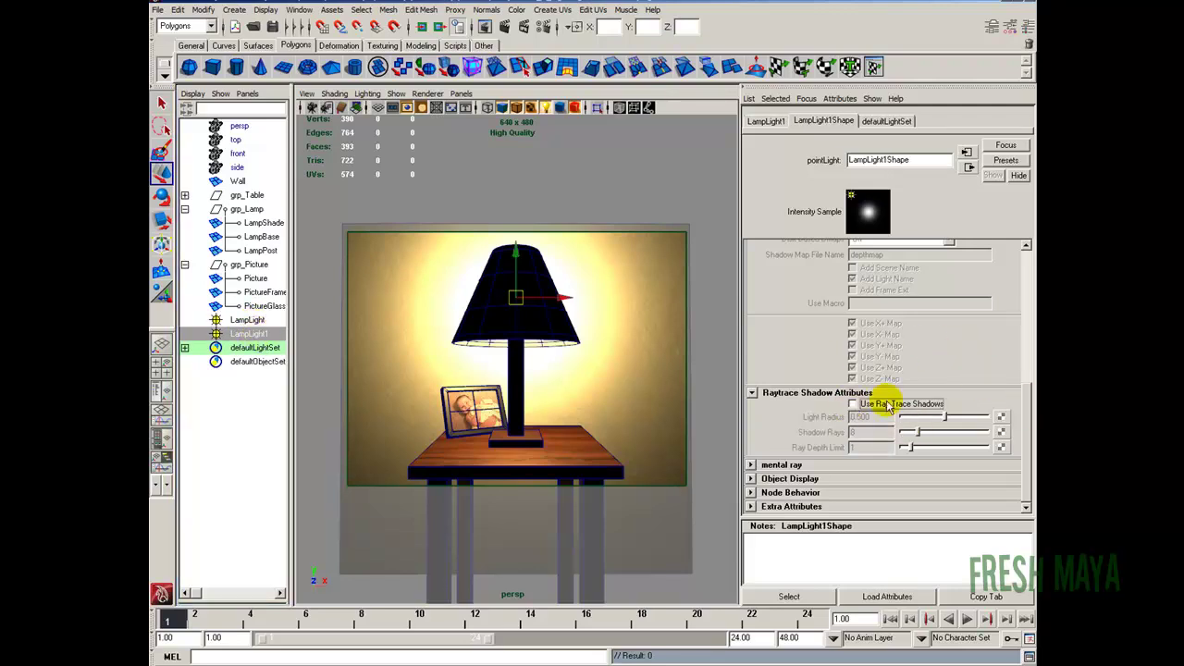
Rename the original light to LampLight_Shadow and the duplicate to LampLight.
click(260, 322)
click(259, 336)
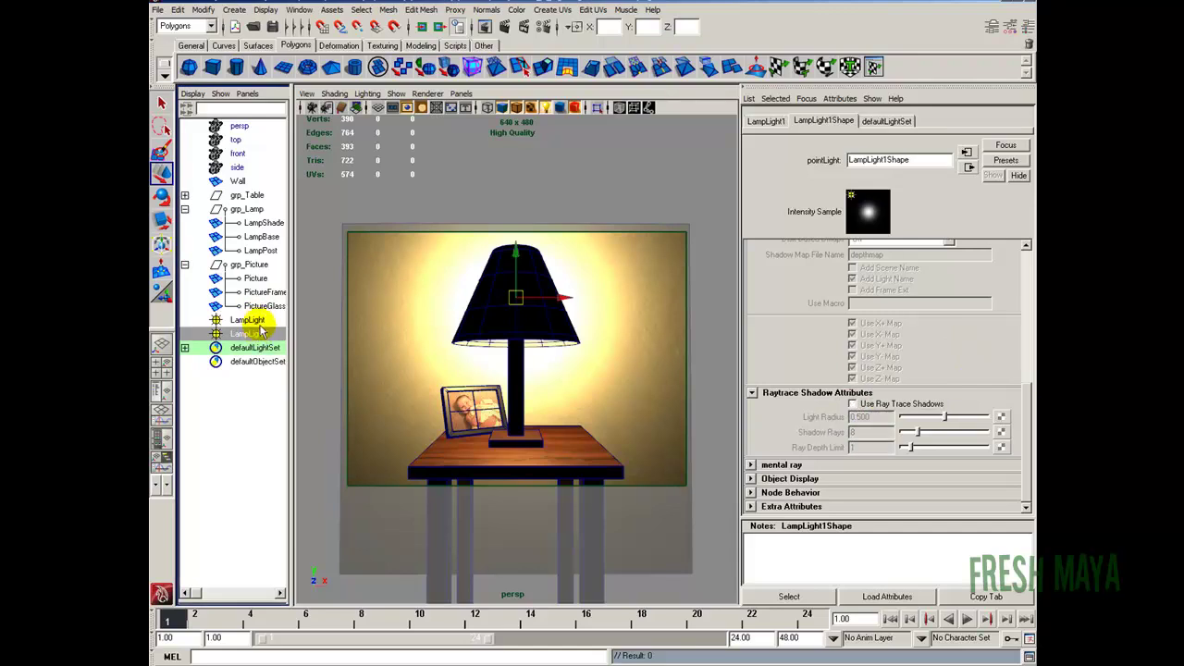
double_click(261, 321)
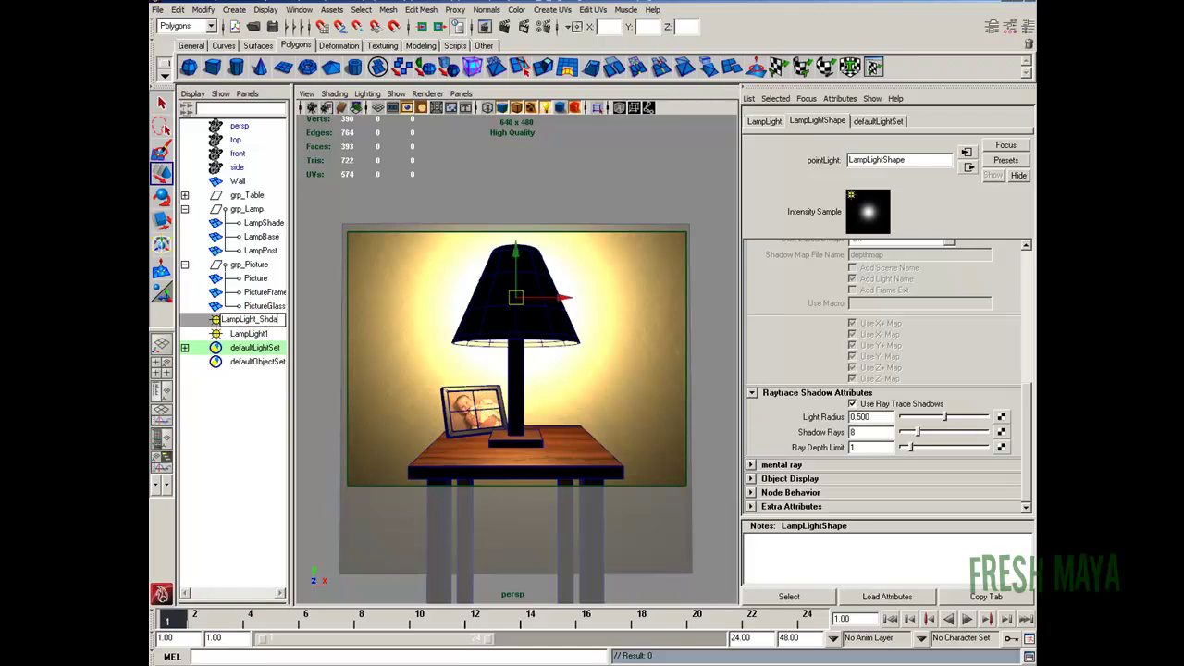
text(_Shadow)
key(Return)
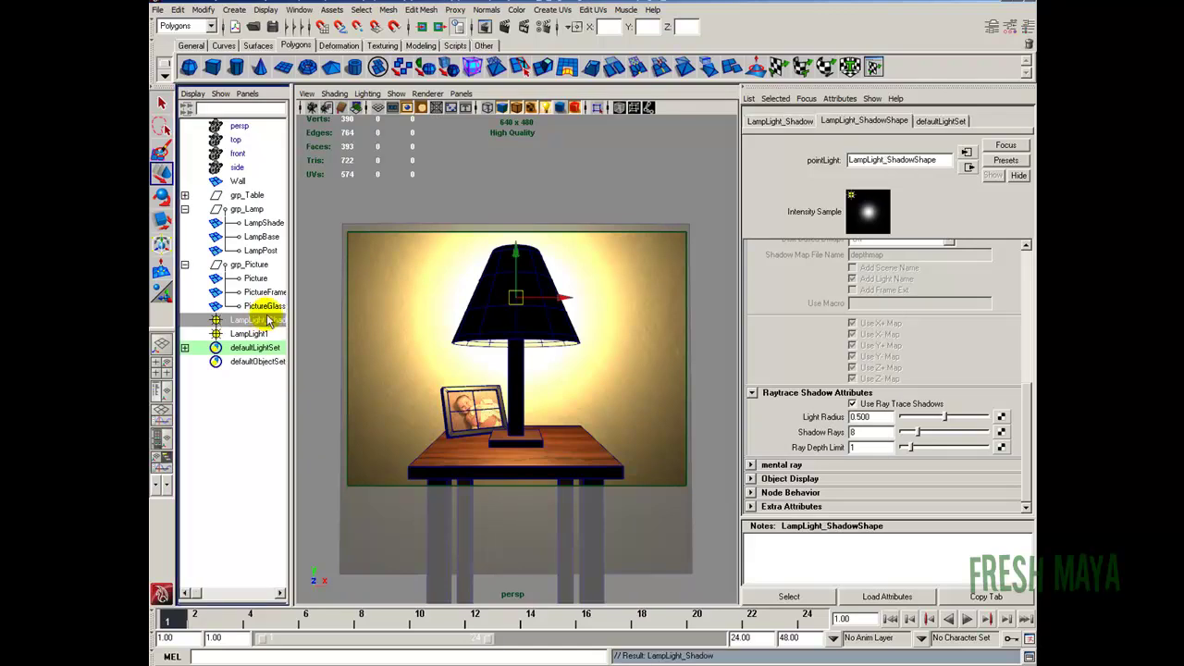
double_click(260, 335)
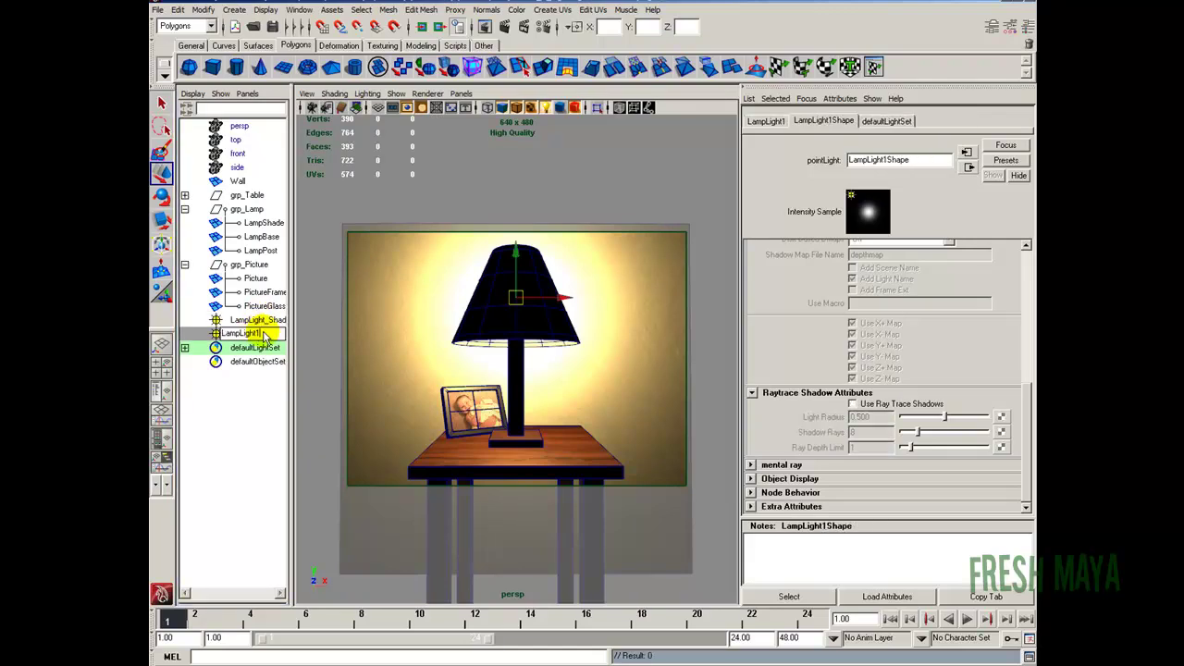
key(BackSpace)
key(Return)
Compare the settings of LampLight_Shadow and LampLight, ending with LampLight_Shadow selected.
click(271, 322)
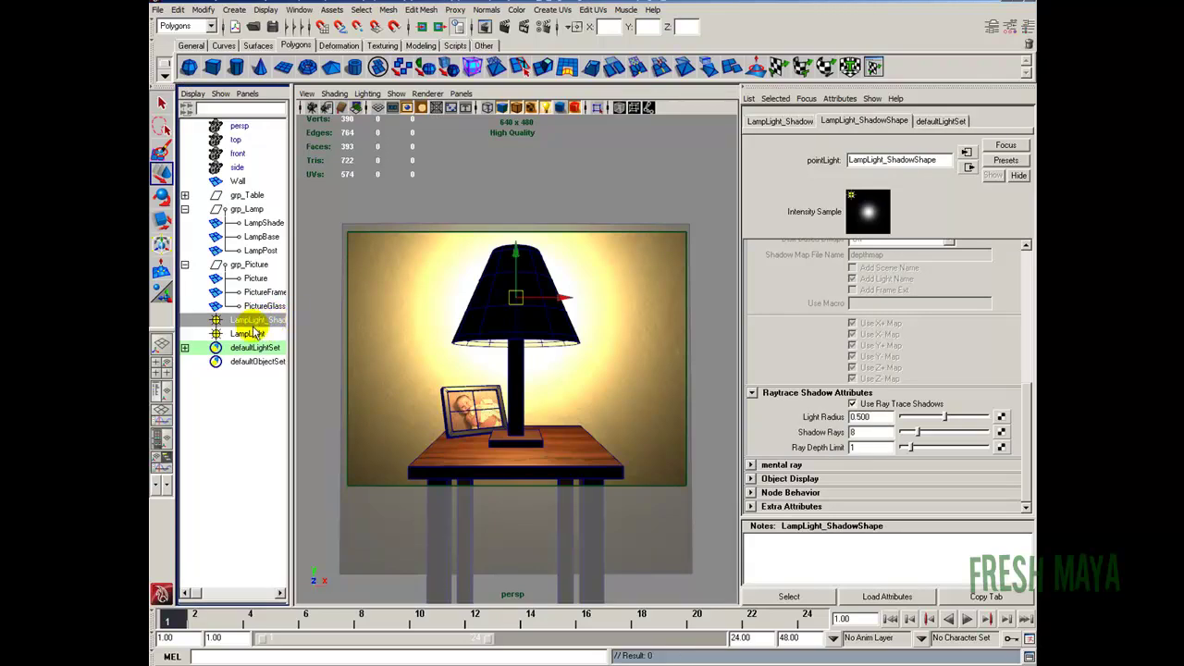
click(256, 335)
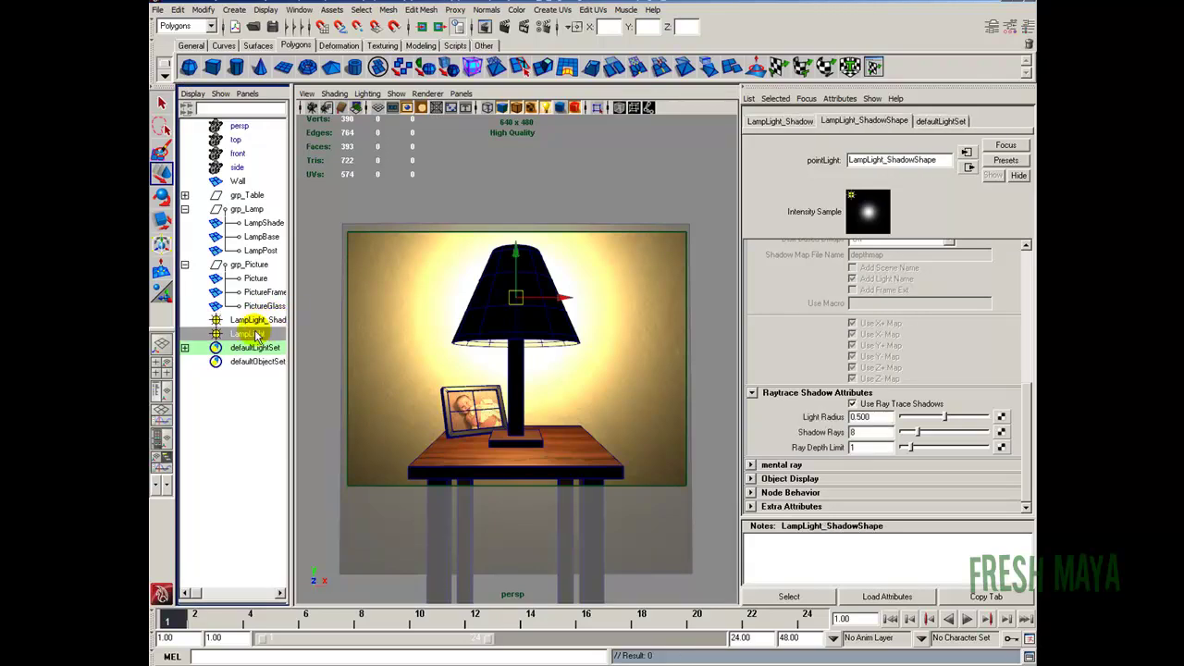
click(254, 326)
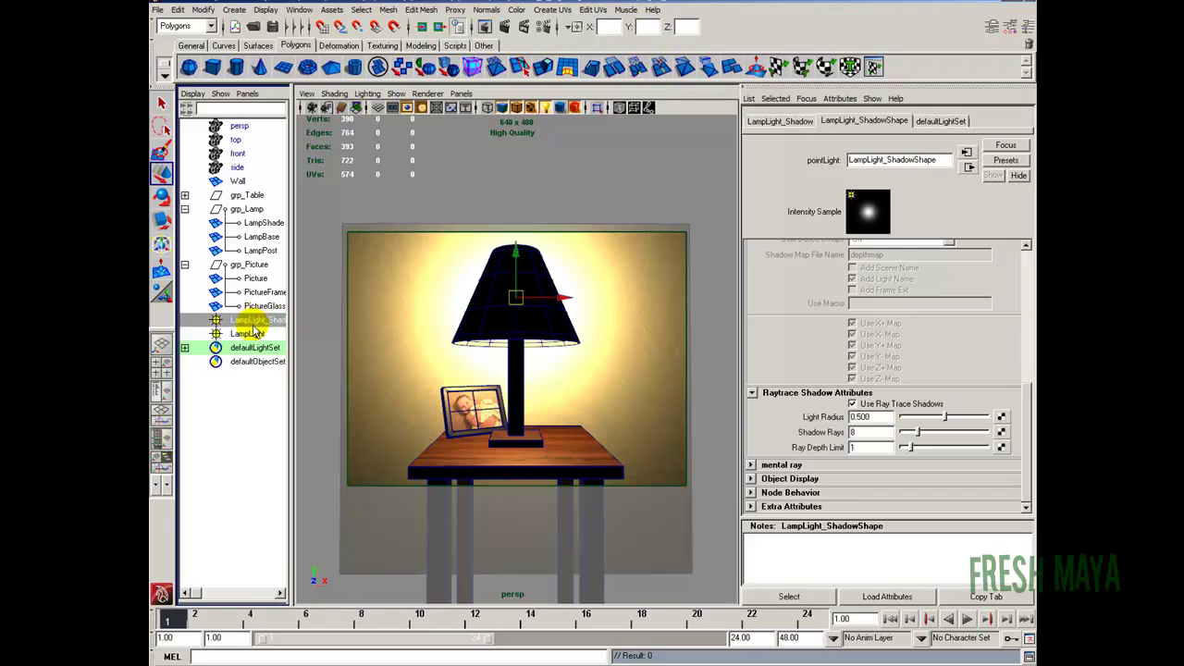
click(248, 333)
click(253, 320)
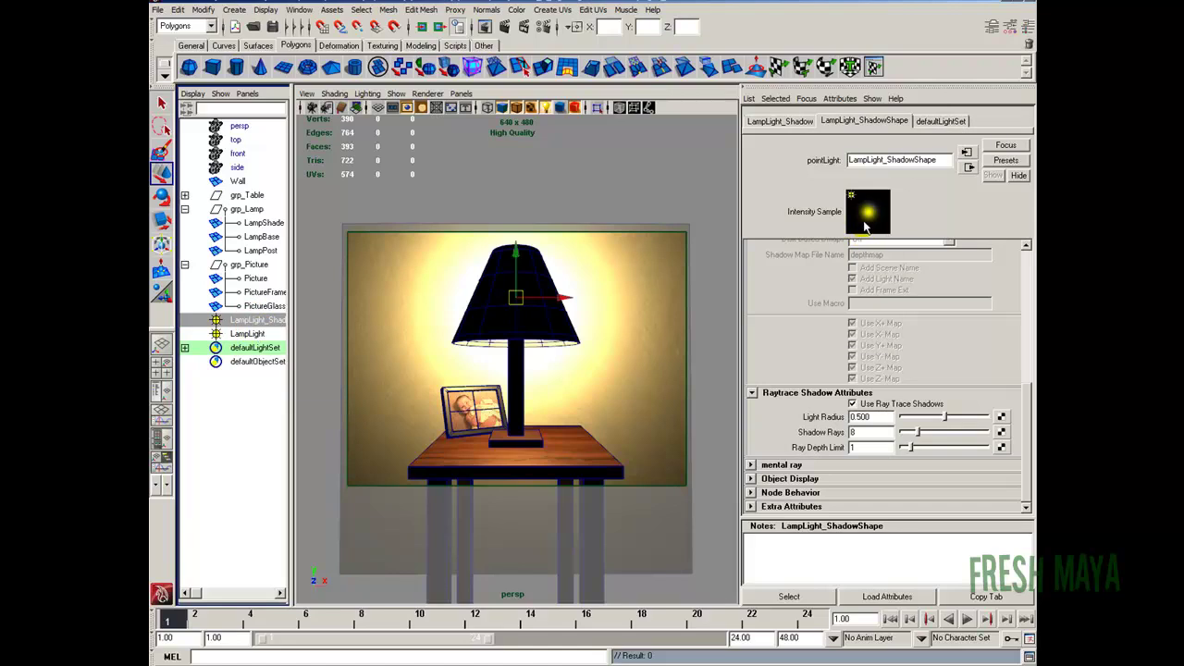
Set the intensity of both LampLight_Shadow and LampLight to 5.
drag(1023, 378, 1023, 242)
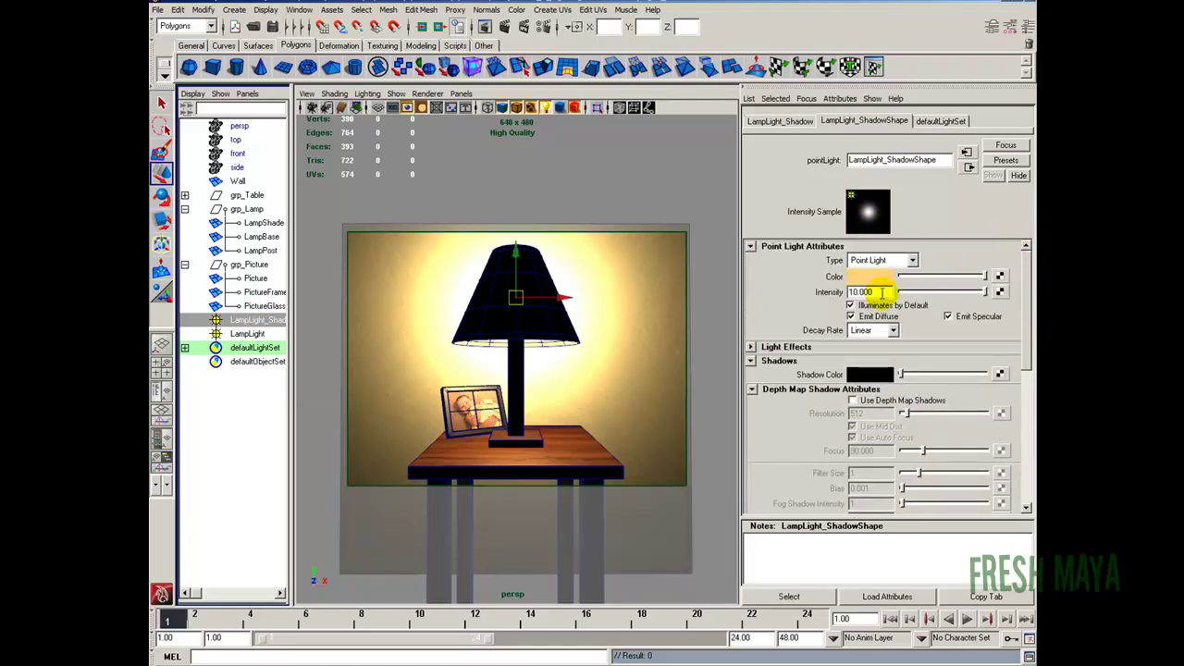
text(5)
key(Return)
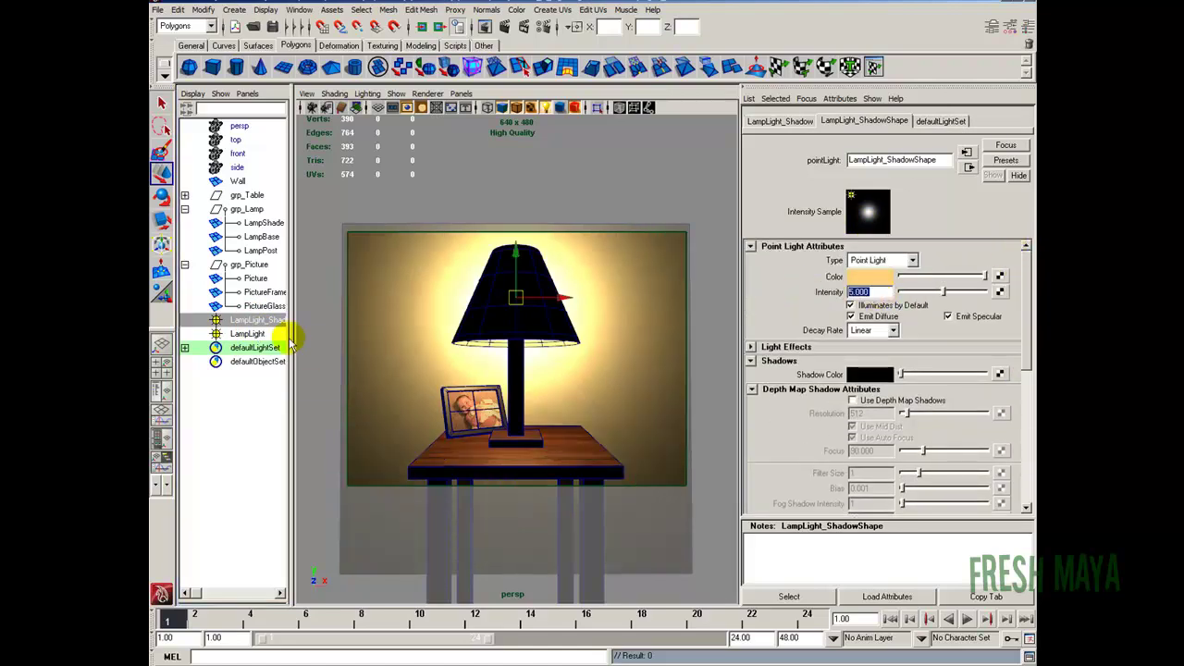
click(275, 333)
click(870, 291)
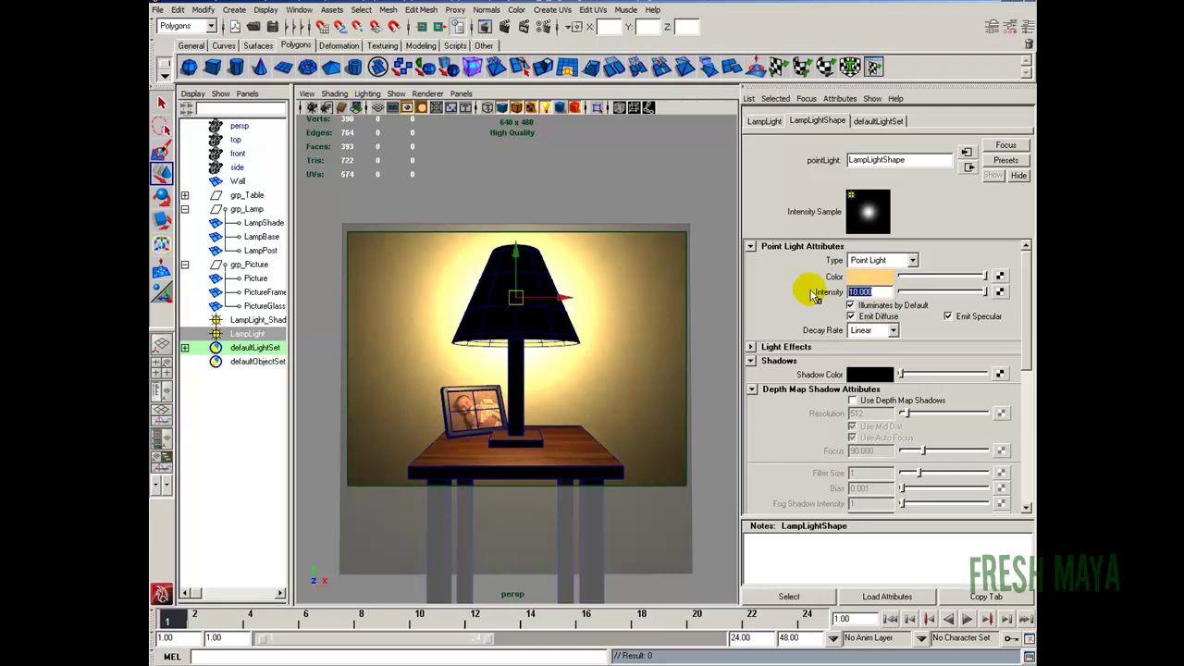
text(5)
key(Return)
Render the current frame, keep the image and scroll through the stored renders.
click(505, 26)
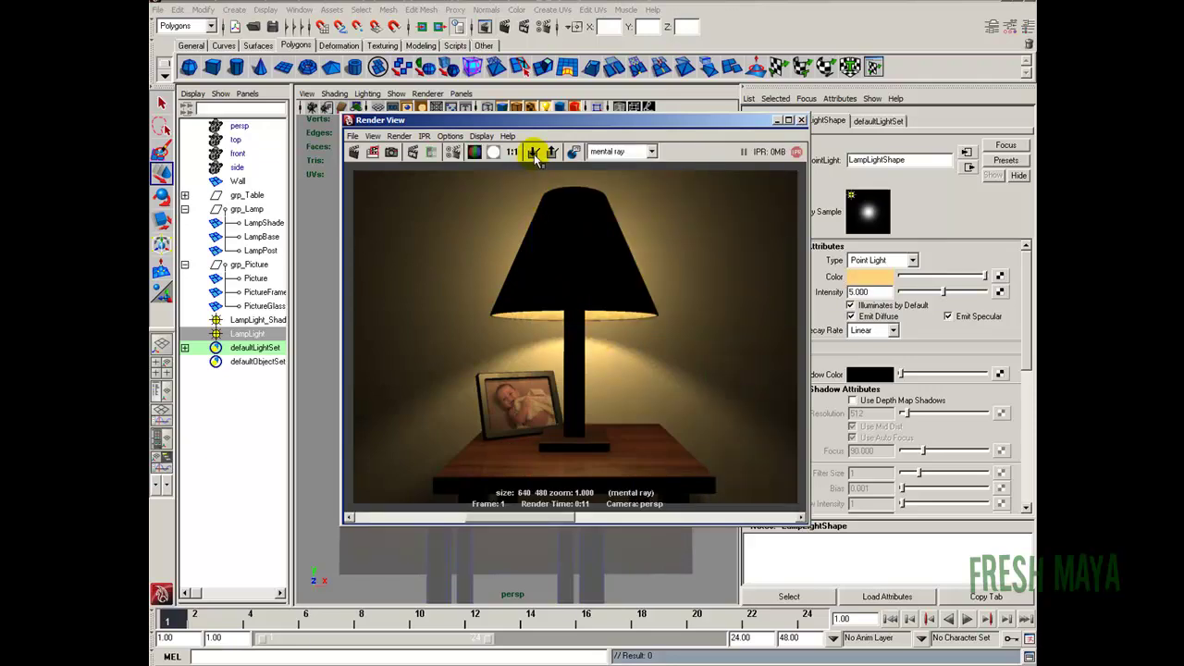
click(533, 152)
drag(423, 515, 508, 526)
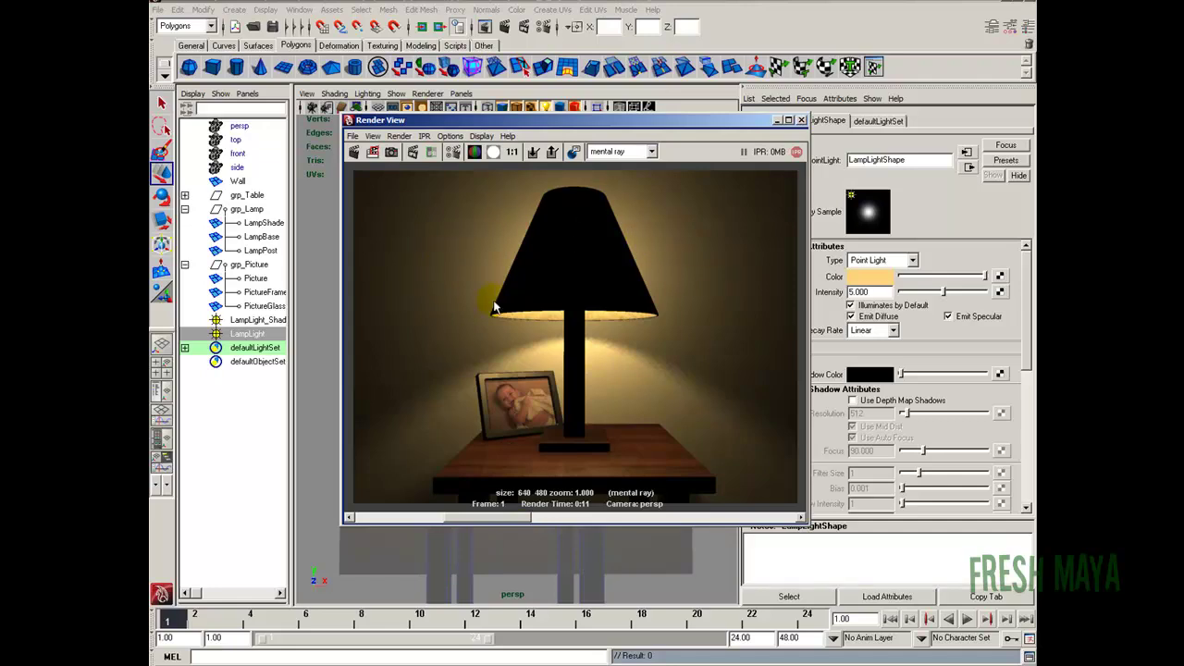
Change LampLight's intensity from 5 to 4, then re-render the lamp scene.
click(797, 122)
click(801, 121)
click(277, 320)
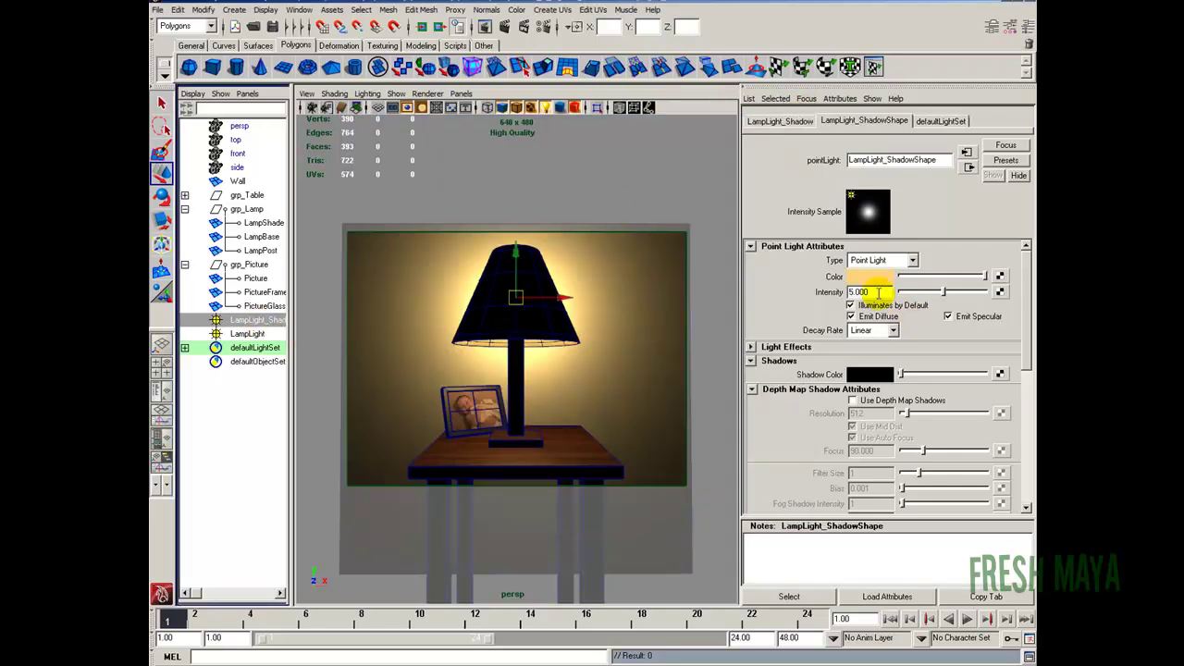
double_click(859, 291)
click(264, 334)
double_click(860, 291)
text(4)
key(Return)
click(494, 26)
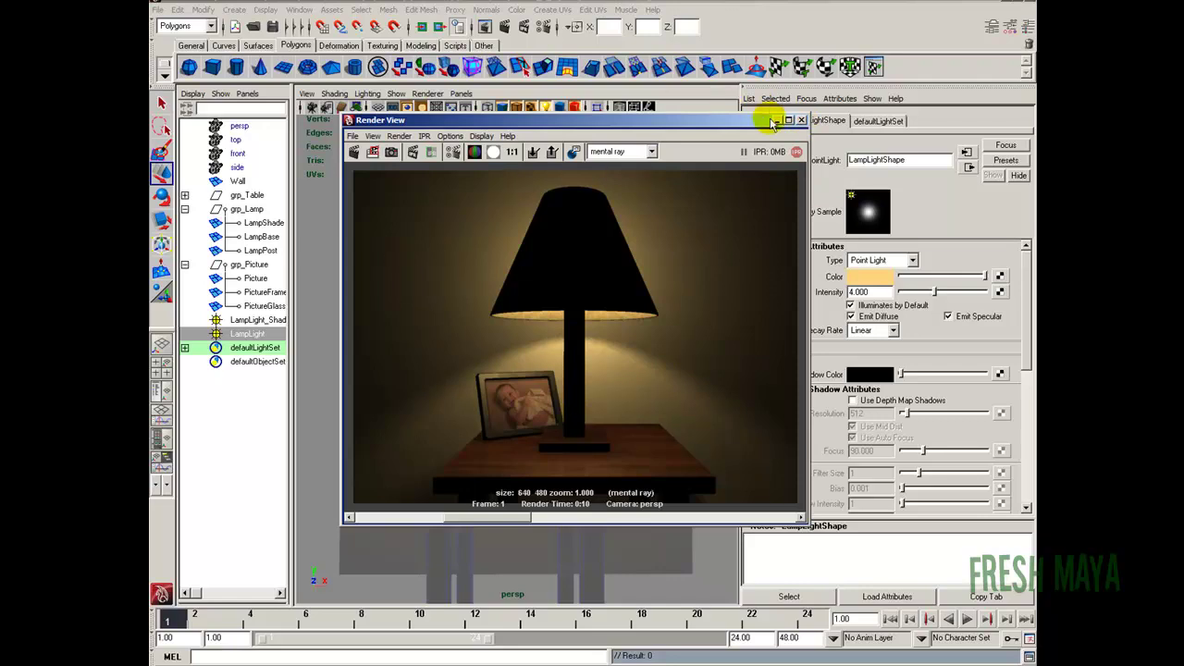
Set LampLight_Shadow's intensity to 4.5 and LampLight's intensity to 3.5.
click(801, 120)
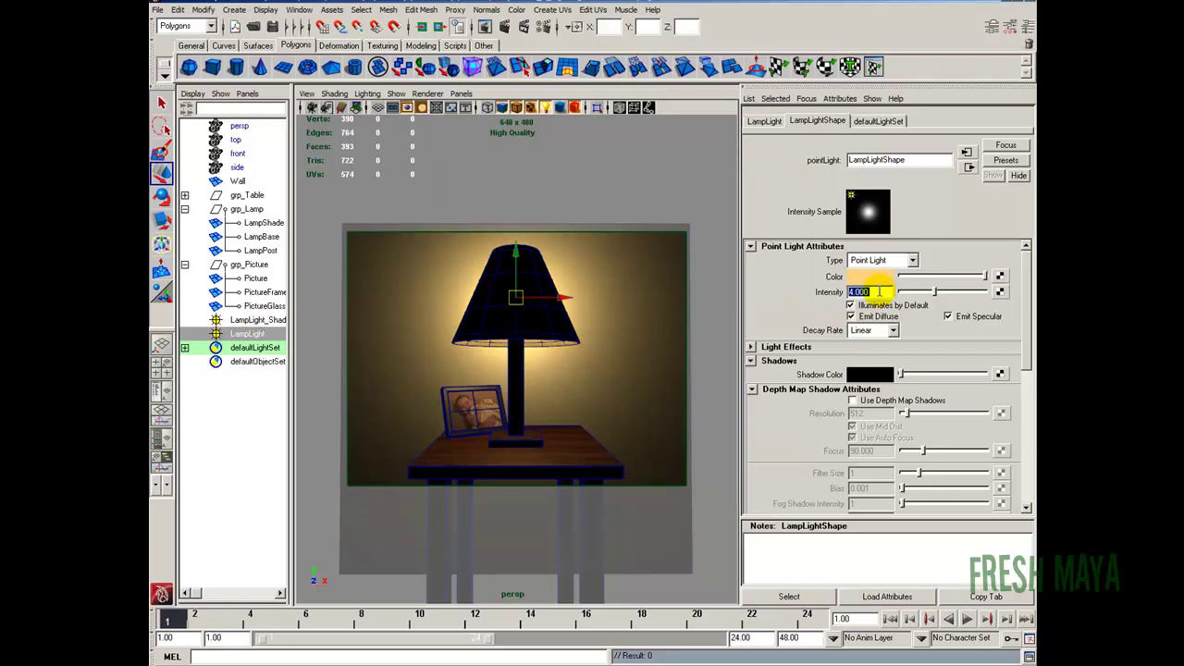
click(256, 320)
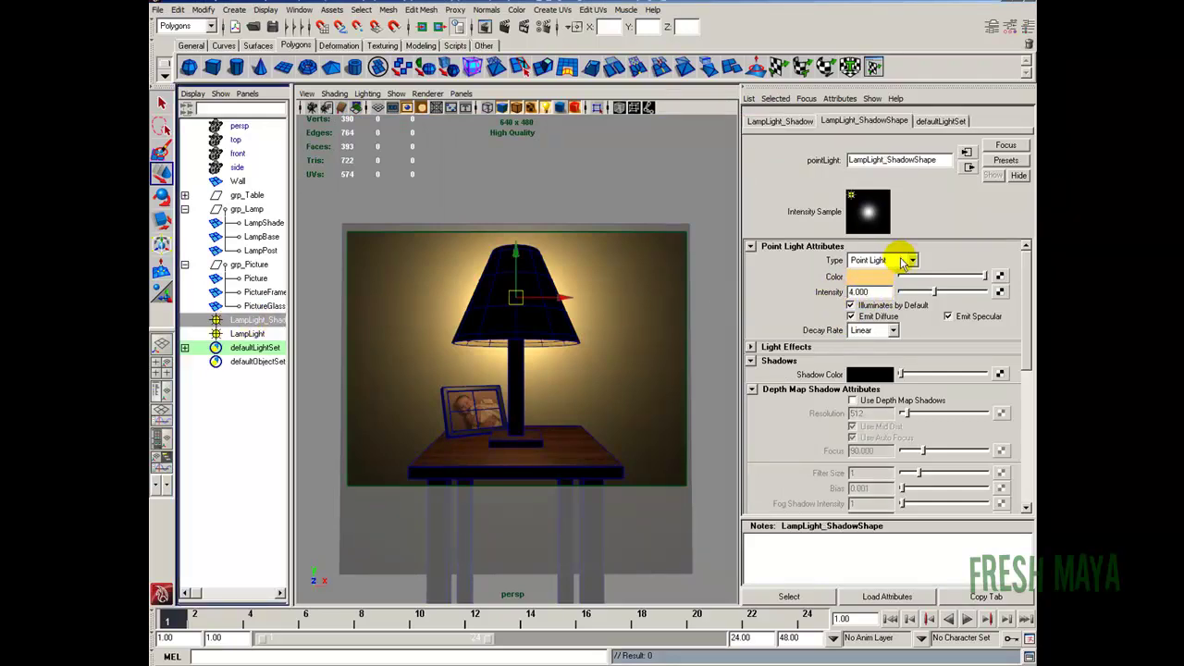
double_click(860, 291)
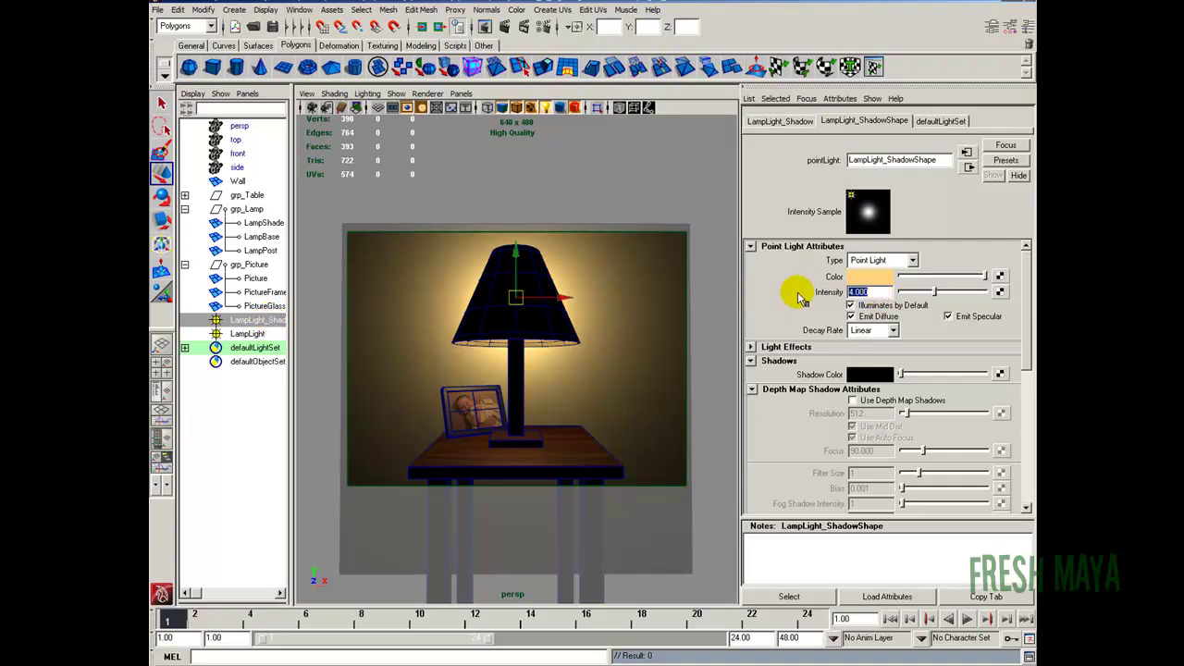
text(4.5)
key(Return)
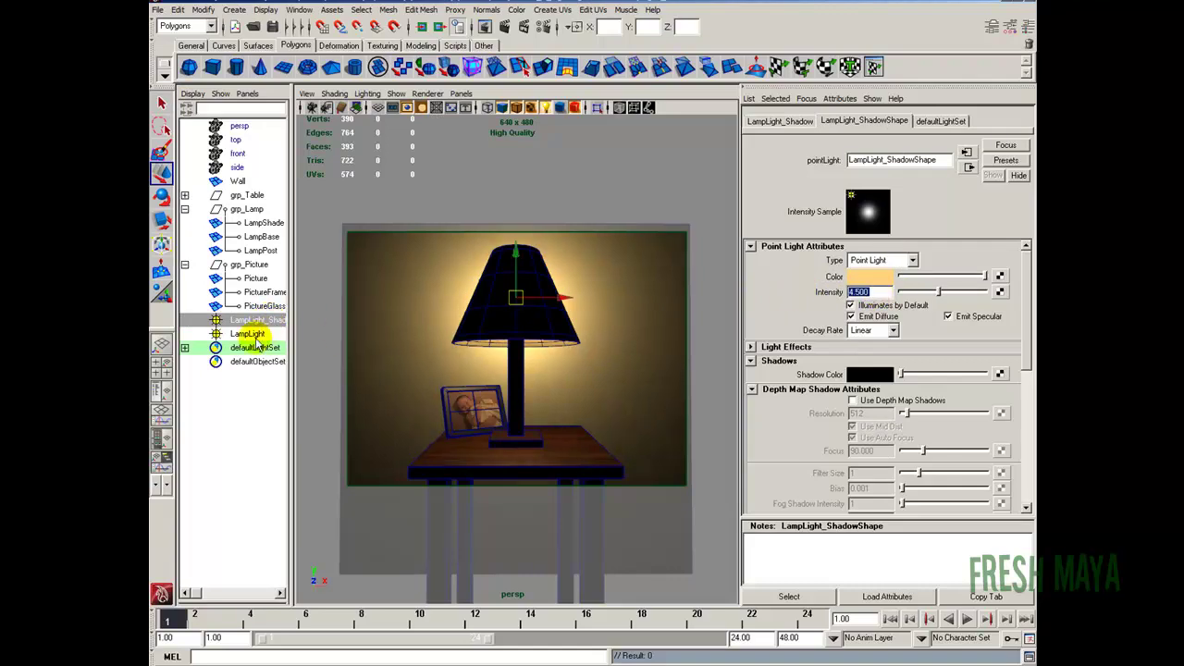
click(254, 334)
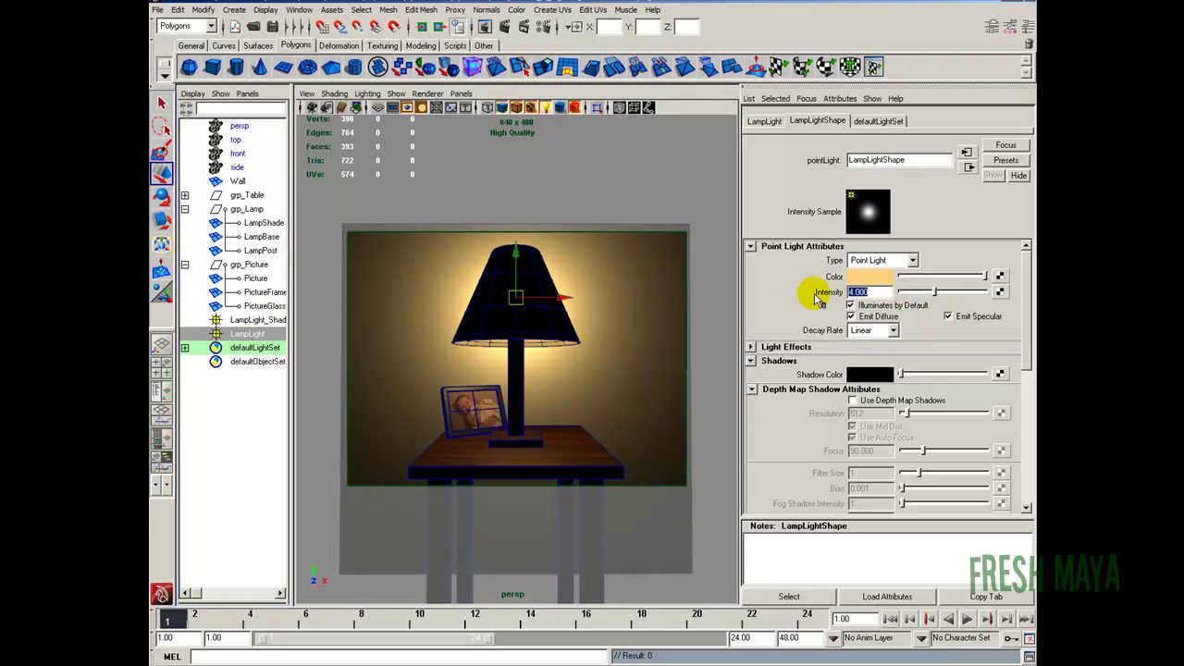
text(3.5)
key(Return)
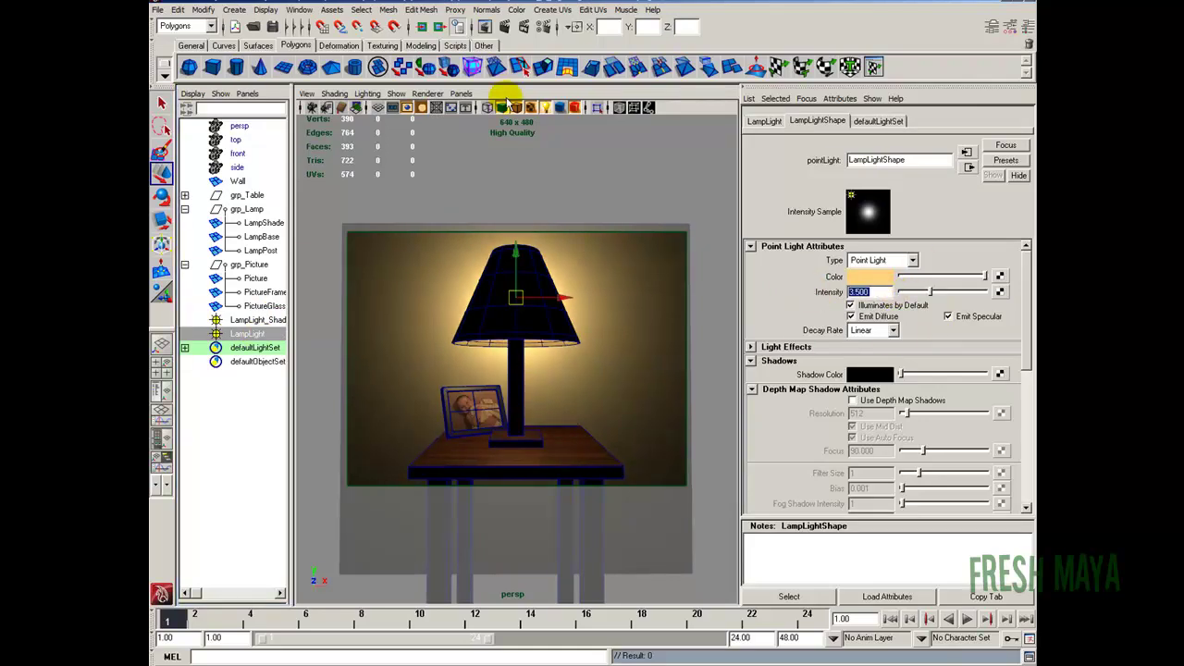
Render the frame, keep the image and compare it with the stored renders.
click(505, 28)
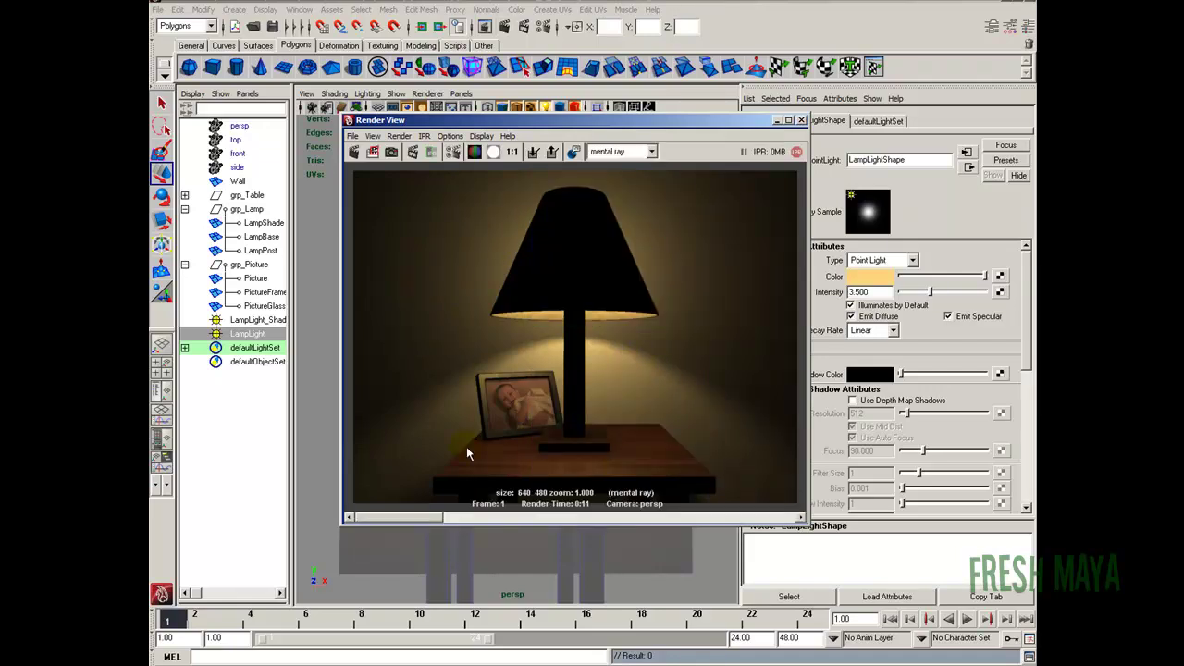
click(650, 398)
click(534, 153)
mouse_move(410, 515)
mouse_down()
mouse_move(546, 521)
mouse_move(407, 518)
mouse_up()
Set the shdr_LampShade material's Translucence to 0.5 and render the glowing shade.
click(801, 119)
click(543, 275)
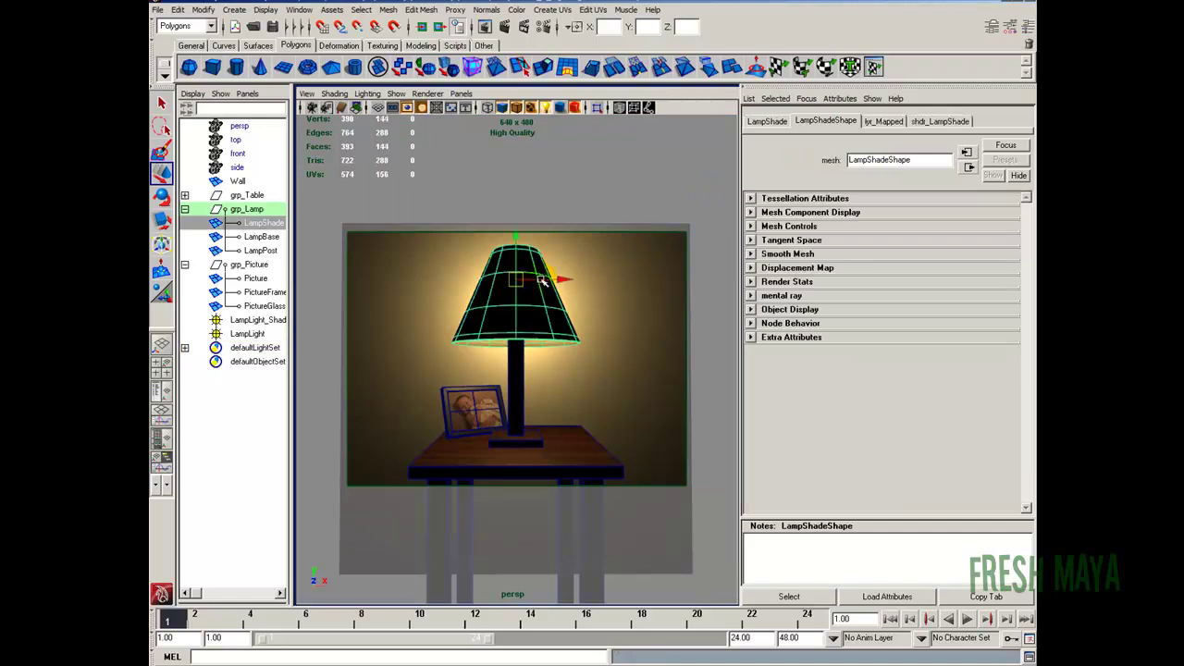
click(939, 122)
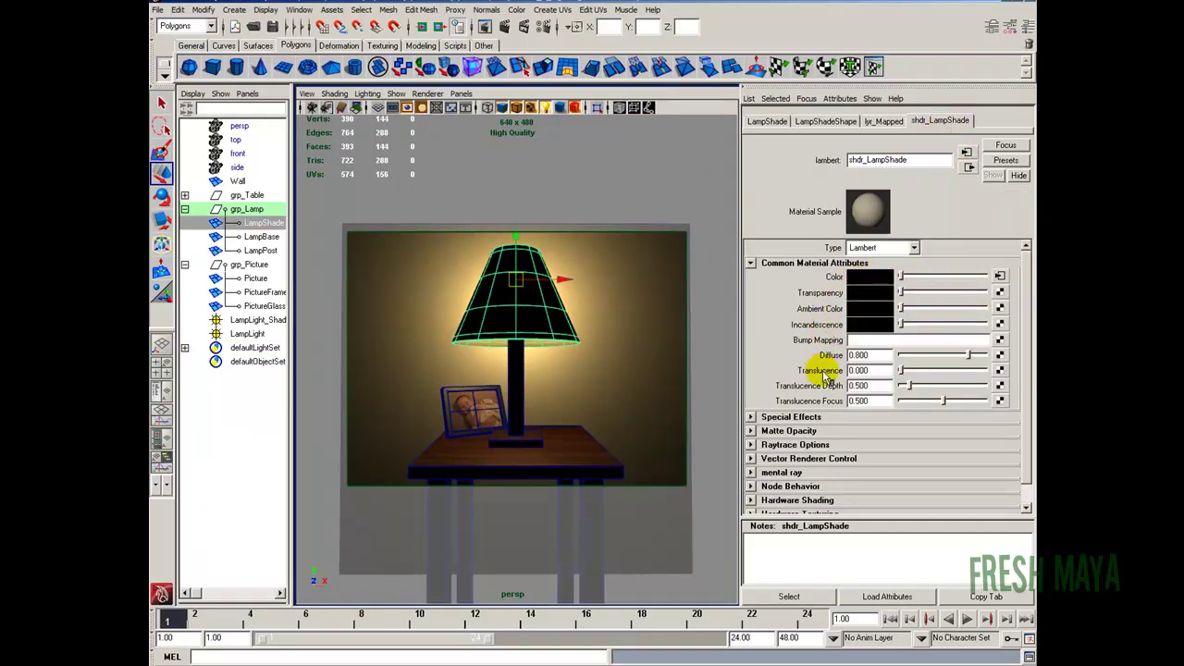
click(878, 370)
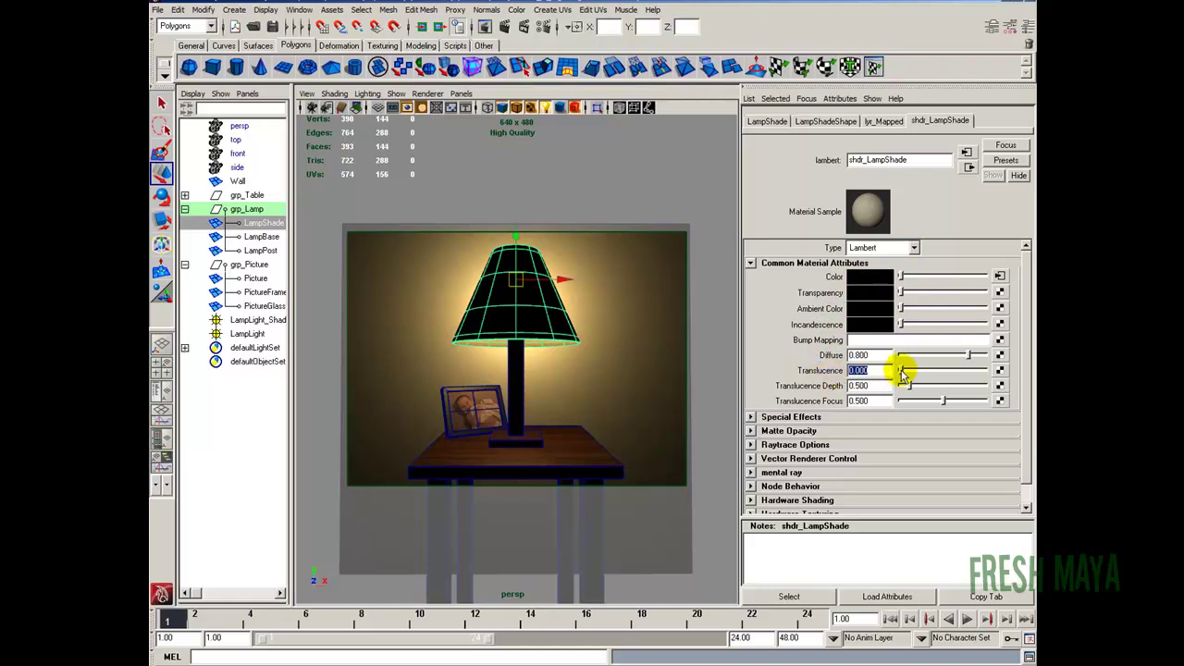
key(BackSpace)
text(0.5)
key(Return)
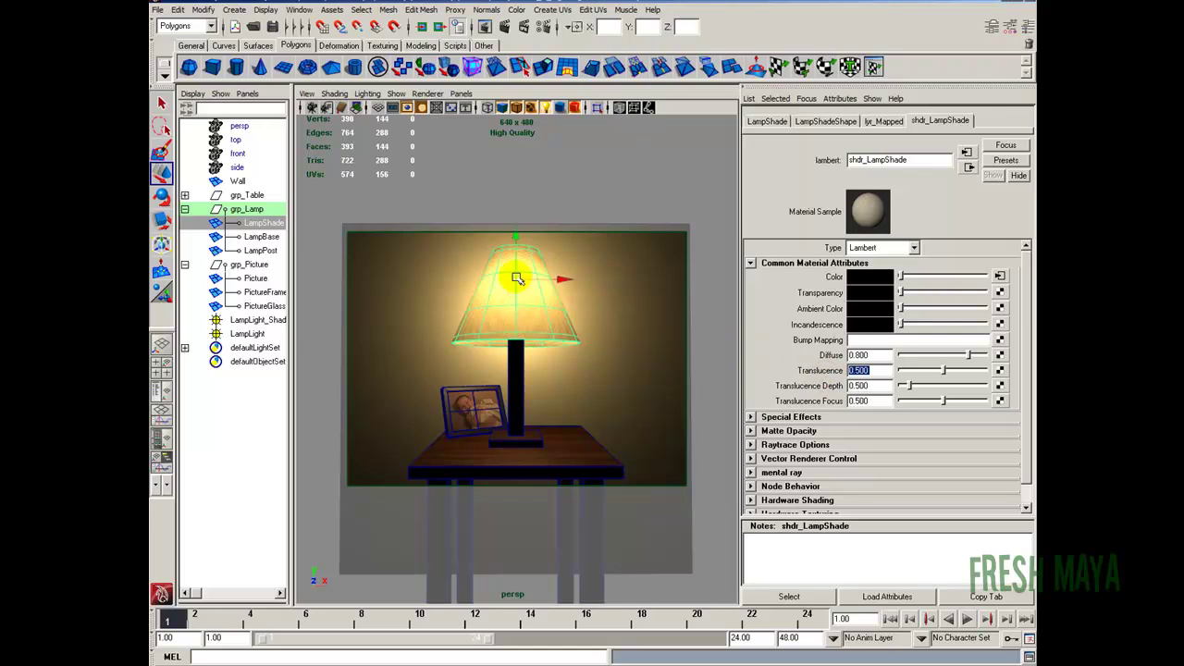
click(507, 29)
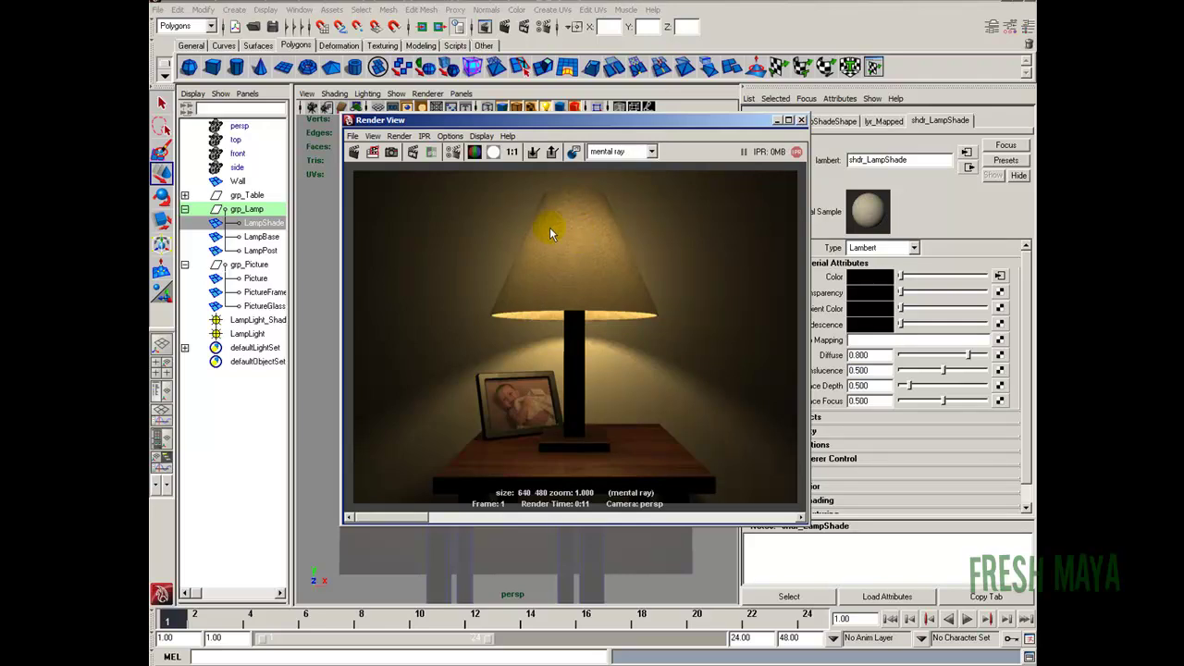
Keep the glowing-shade render, scroll through the stored images, then close Render View.
click(534, 153)
drag(423, 515, 714, 508)
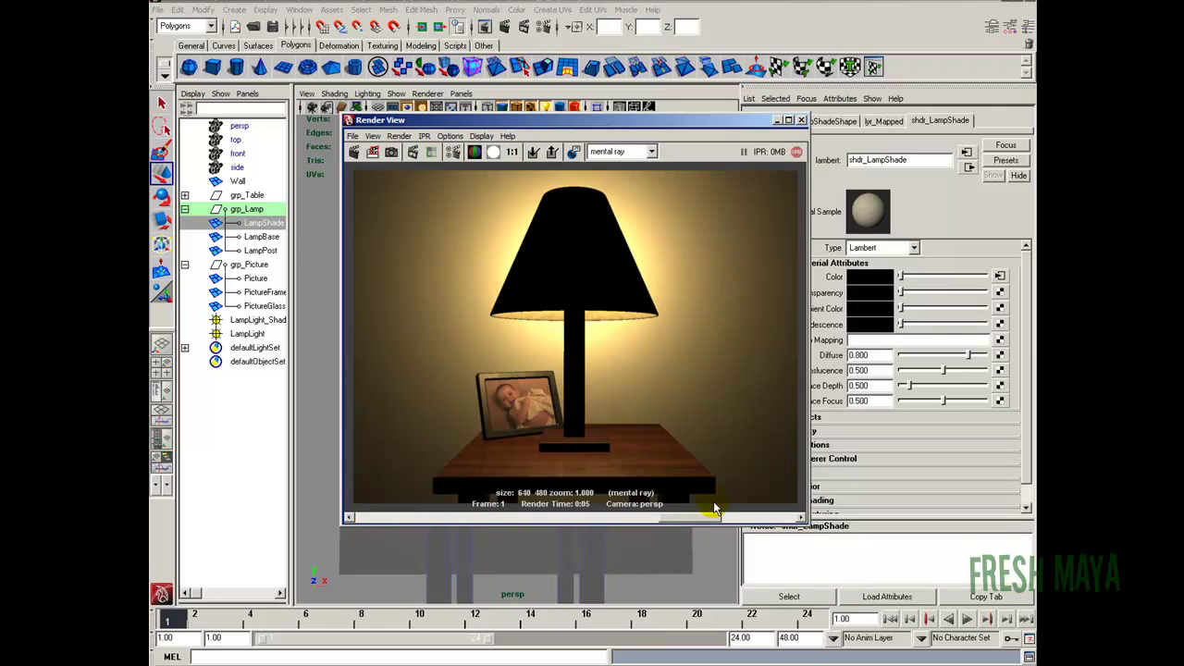
drag(714, 508, 427, 519)
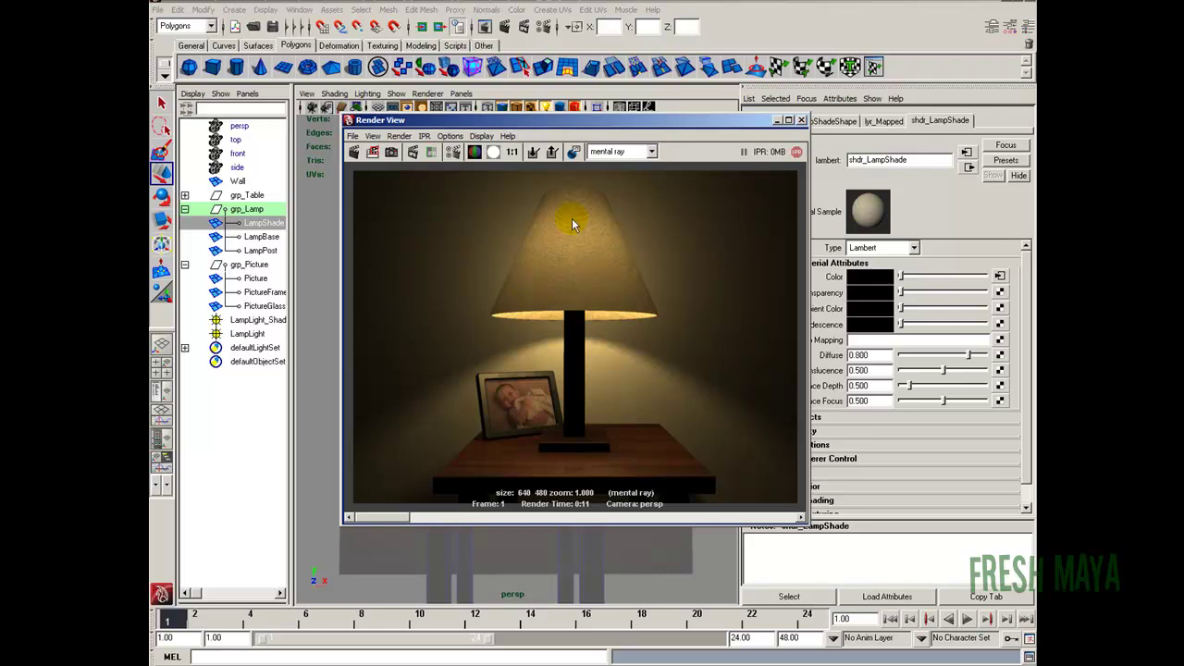
click(801, 120)
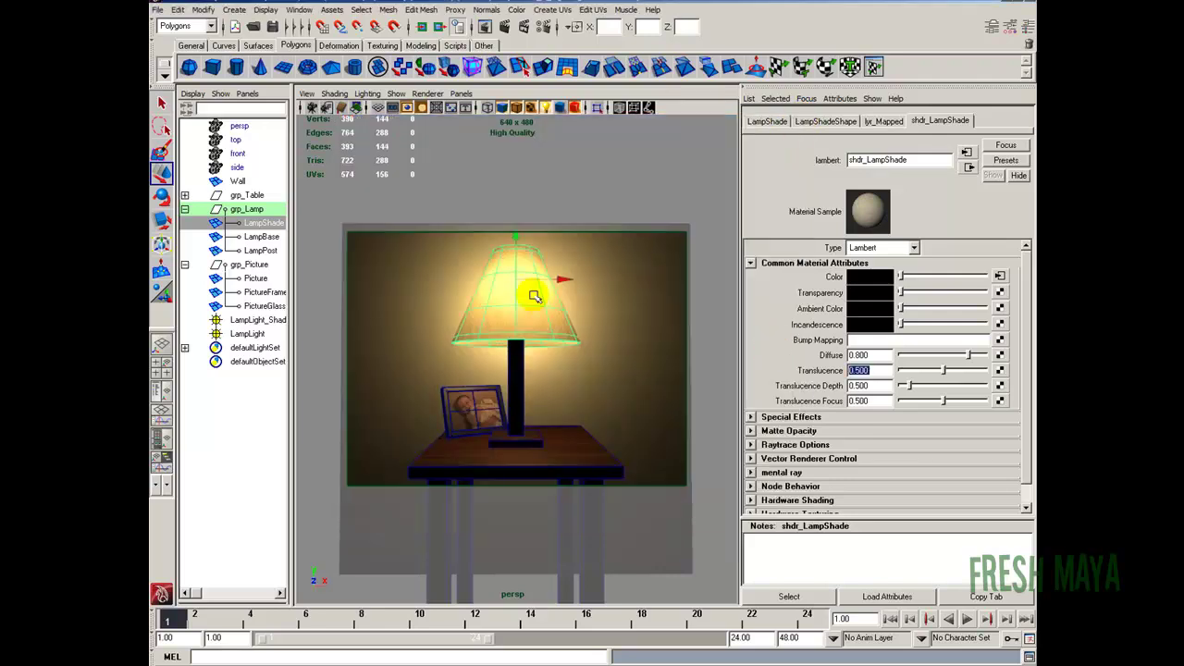